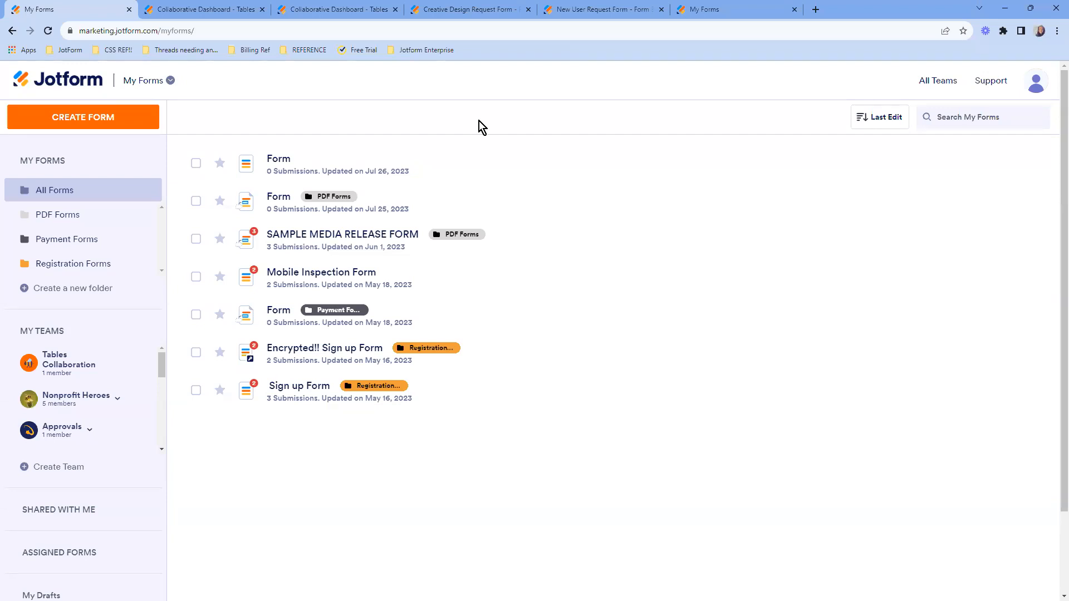
- Open the Tables Collaboration team workspace and bring up the Tasks: September 2023 table in the Collaborative Dashboard
{"action": "left_click", "coordinate": [124, 363]}
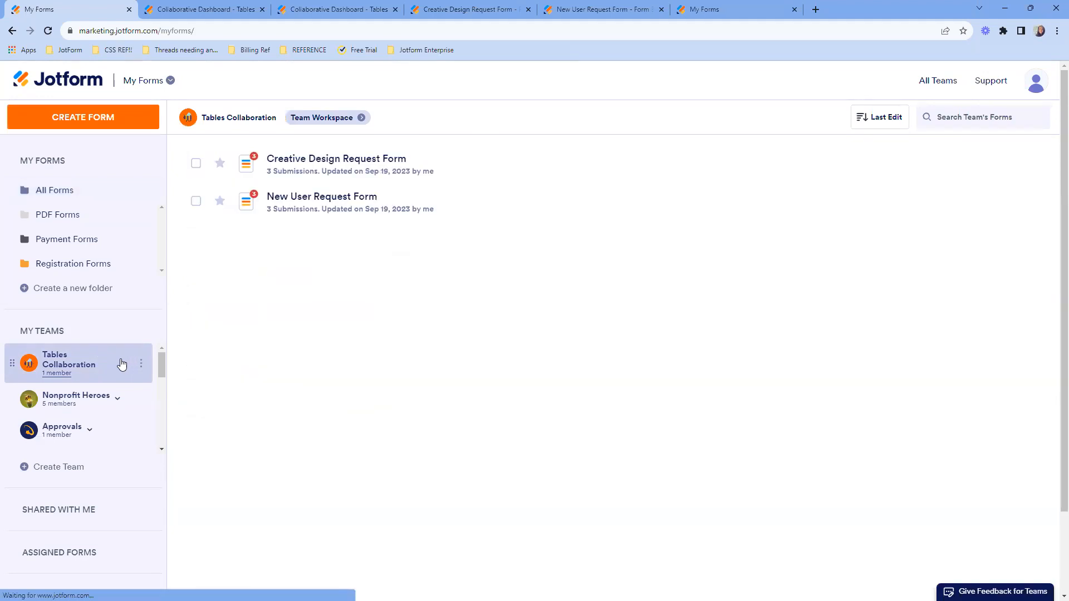
{"action": "left_click", "coordinate": [335, 122]}
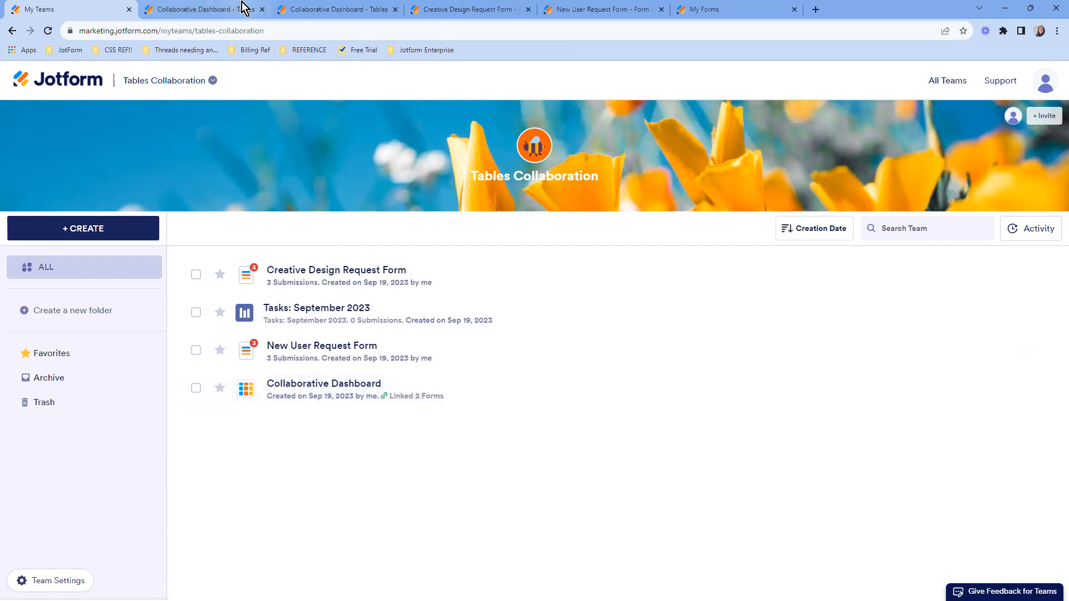
{"action": "left_click", "coordinate": [214, 9]}
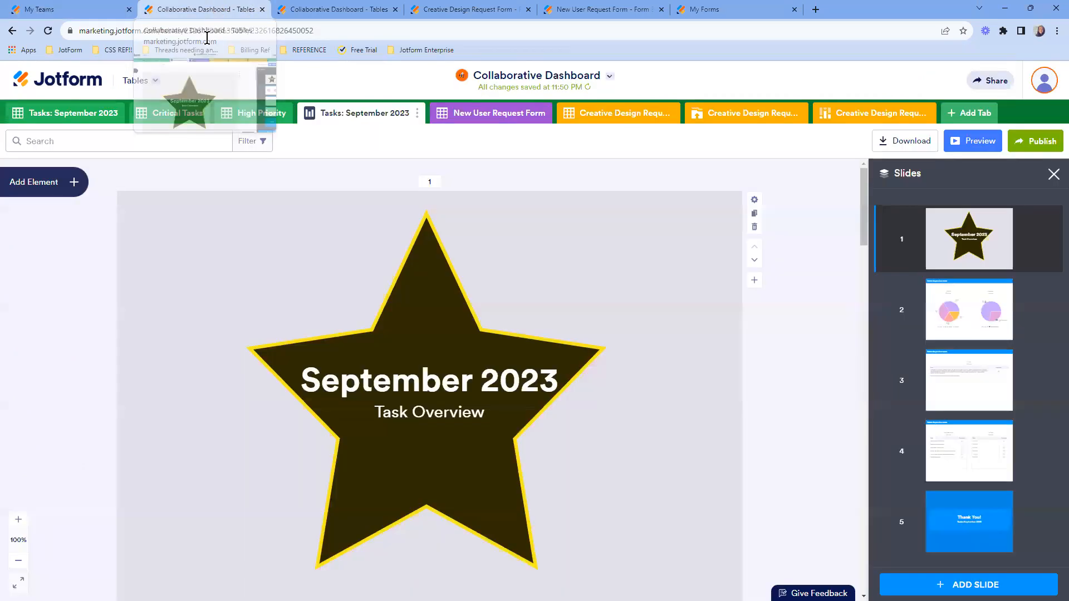
{"action": "left_click", "coordinate": [91, 110]}
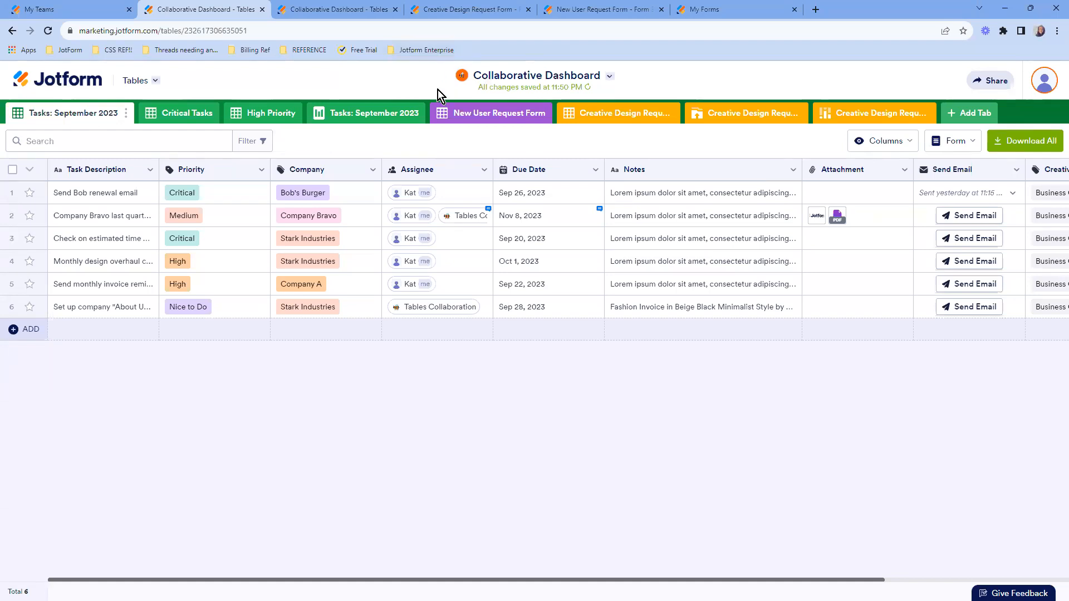
{"action": "mouse_move", "coordinate": [463, 75]}
- View the asset types that can be created in the team workspace, and return to the Collaborative Dashboard's task table
{"action": "left_click", "coordinate": [104, 8]}
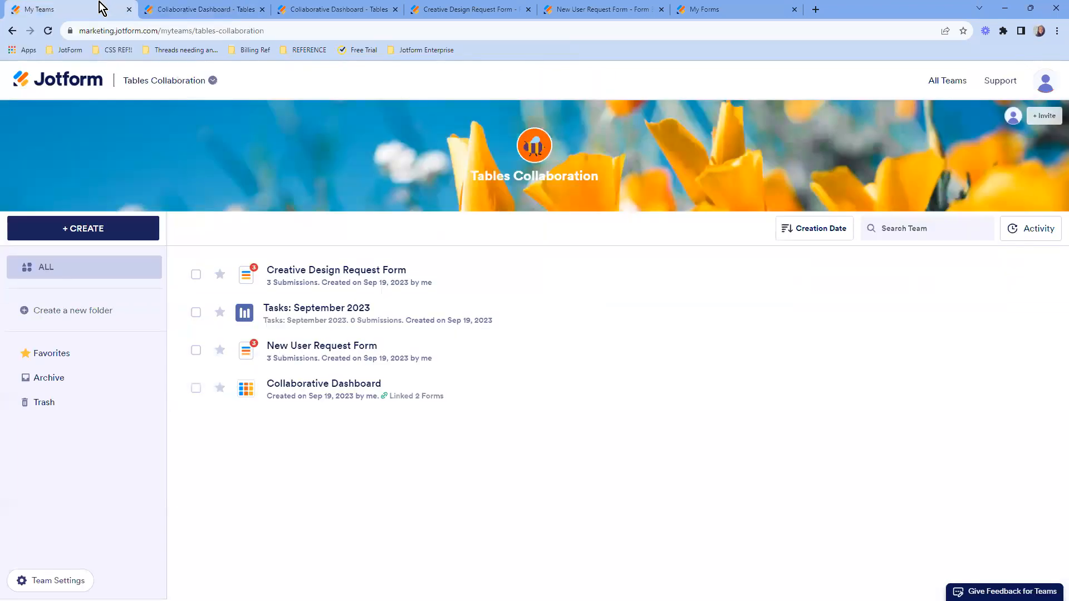
{"action": "left_click", "coordinate": [103, 228]}
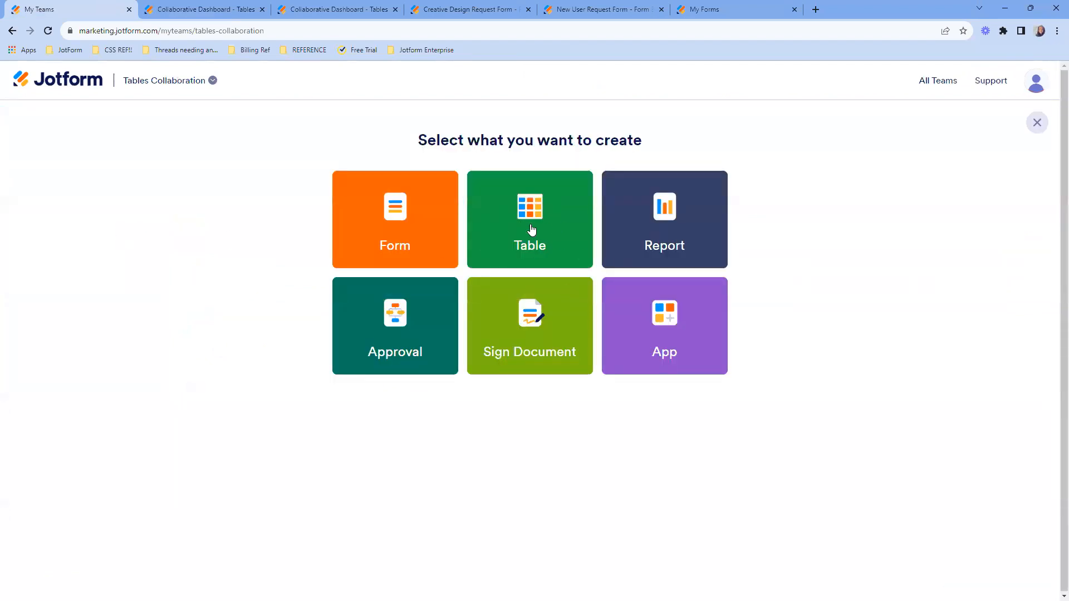
{"action": "left_click", "coordinate": [1038, 124]}
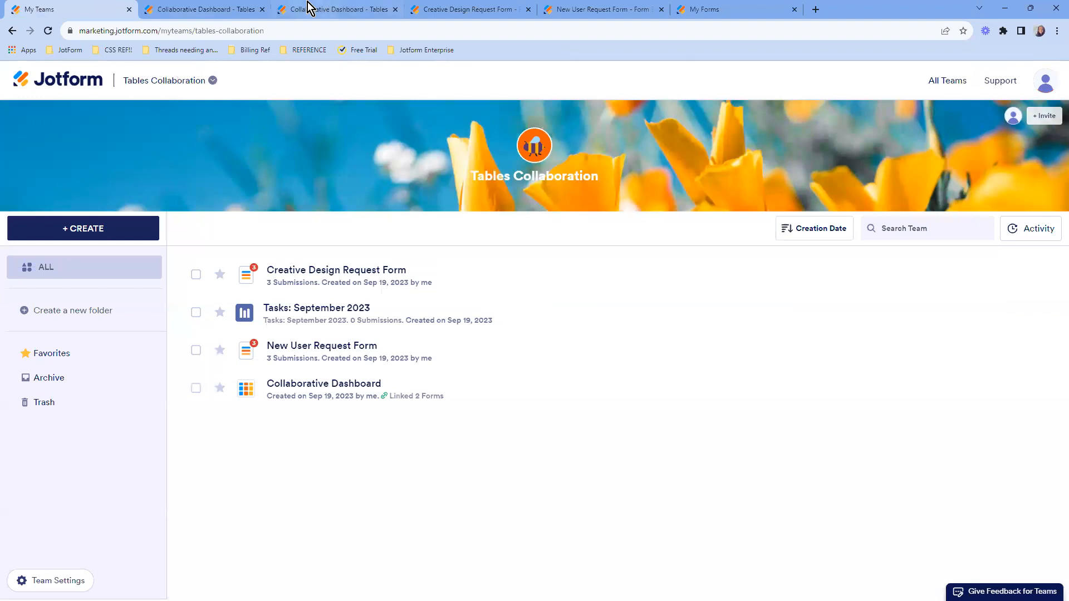
{"action": "left_click", "coordinate": [214, 9]}
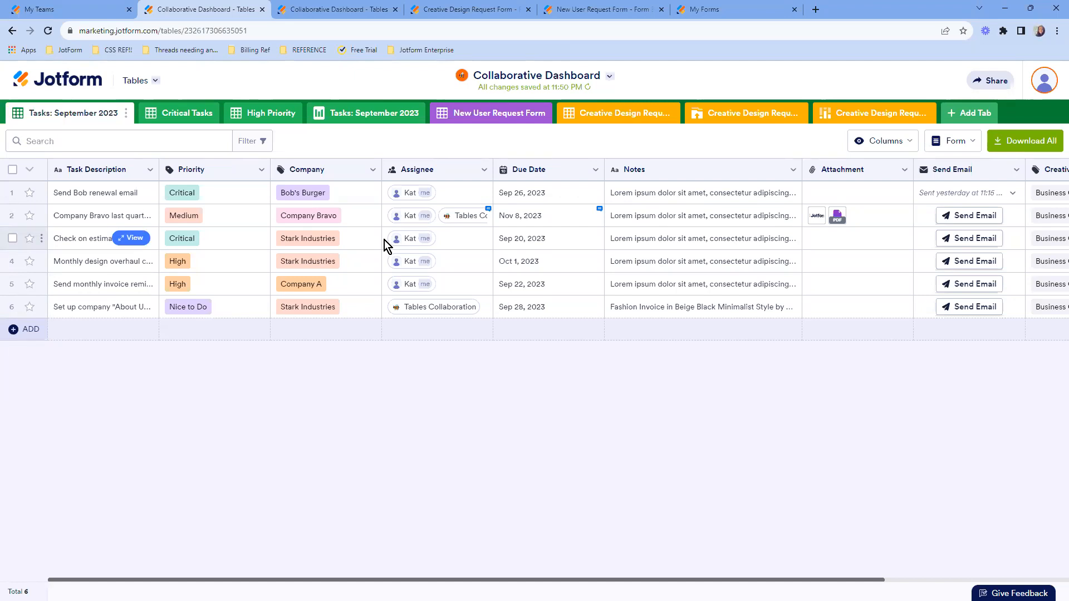
{"action": "mouse_move", "coordinate": [106, 187]}
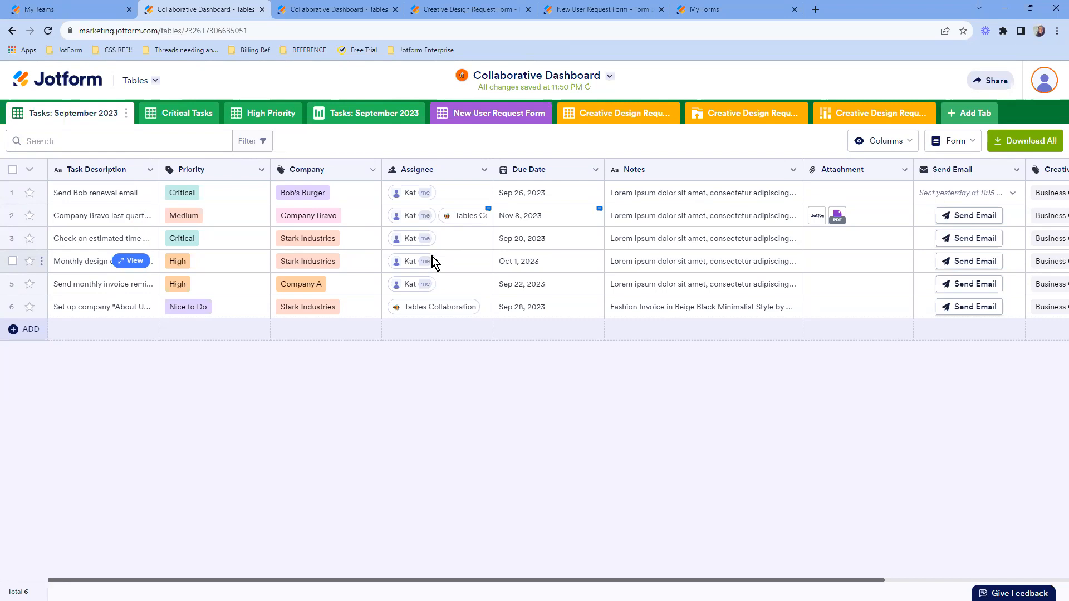
- Review the Buttons, Formula and Basic column types available for a new column, and close the chooser without adding one
{"action": "left_click", "coordinate": [890, 142]}
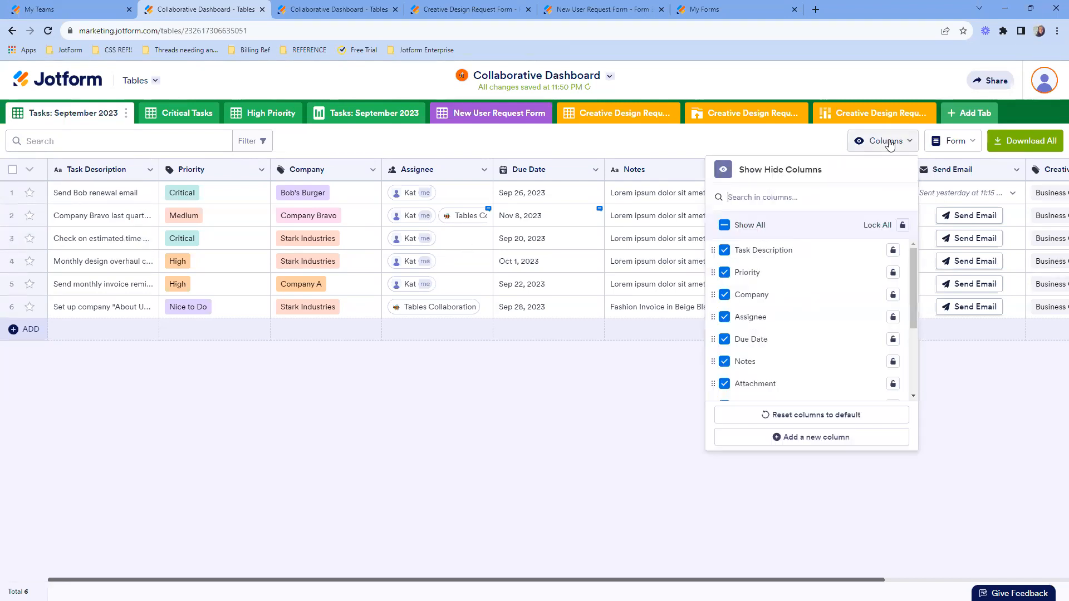
{"action": "left_click", "coordinate": [794, 437]}
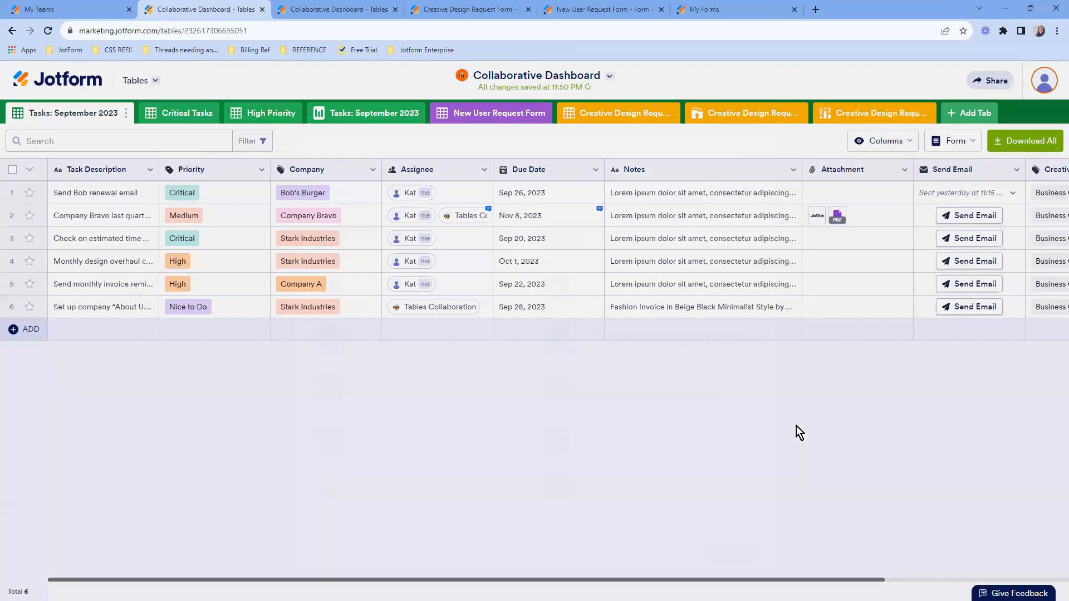
{"action": "left_click", "coordinate": [624, 171]}
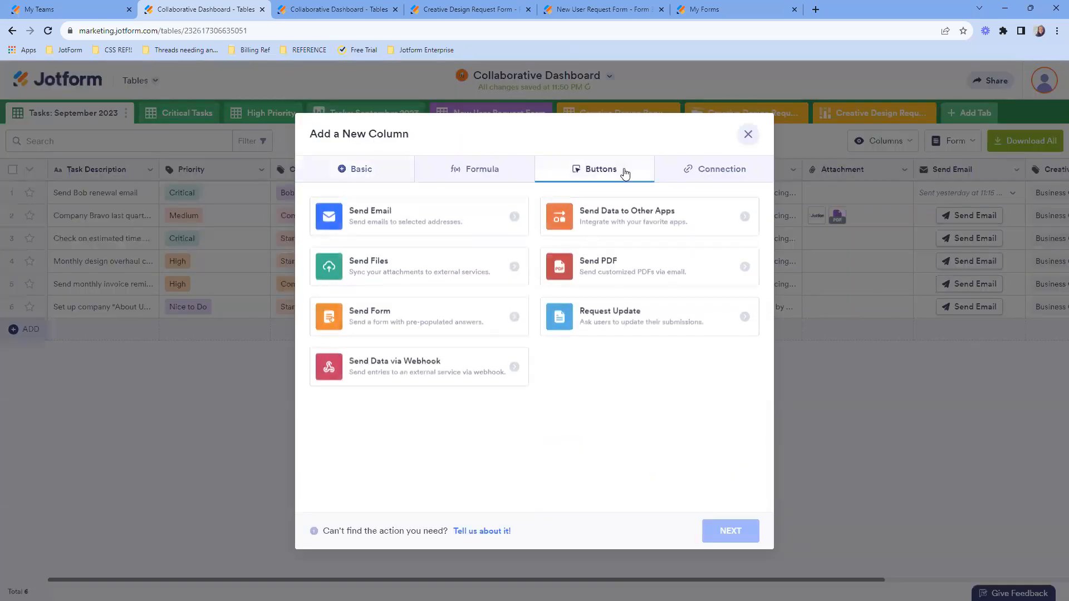
{"action": "left_click", "coordinate": [515, 162]}
{"action": "left_click", "coordinate": [386, 164]}
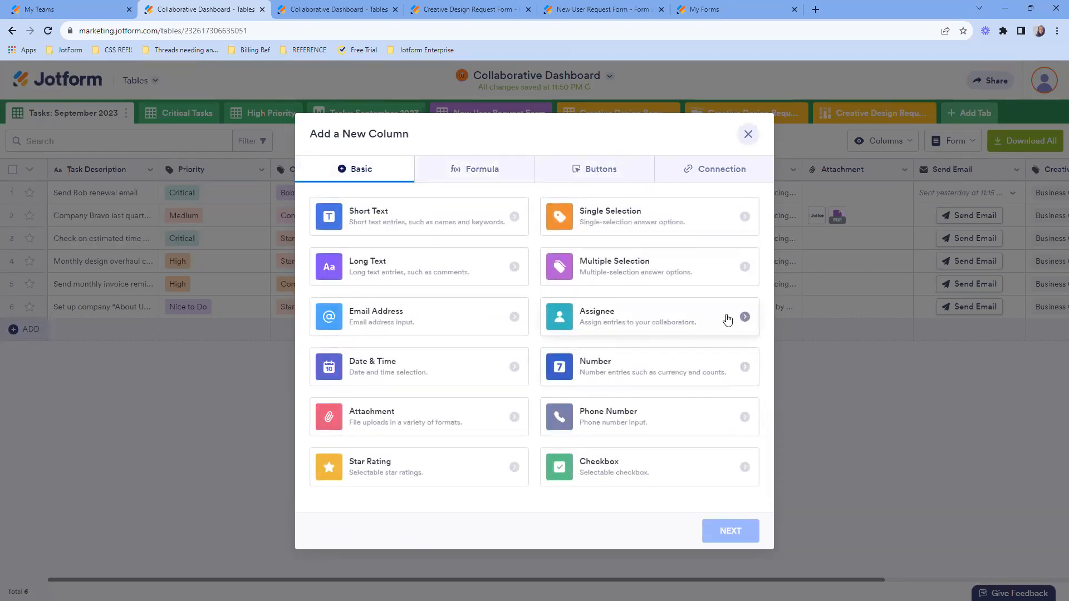
{"action": "left_click", "coordinate": [748, 134]}
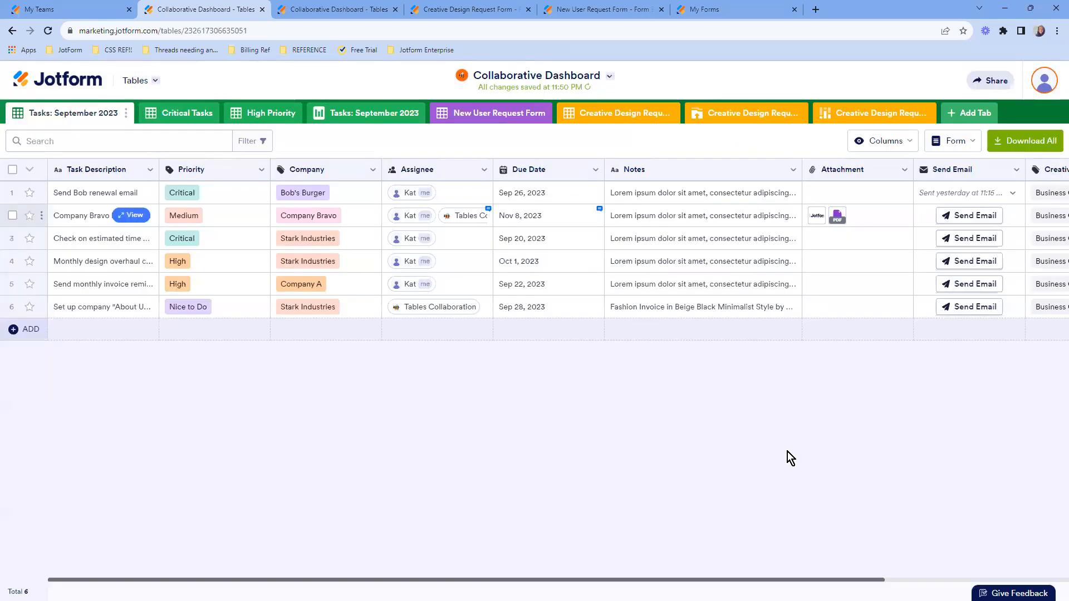
- Set up a new Assignee column with Select Multiple Assignees turned on, and leave the setup without creating the column
{"action": "left_click_drag", "start_coordinate": [801, 580], "coordinate": [1056, 577]}
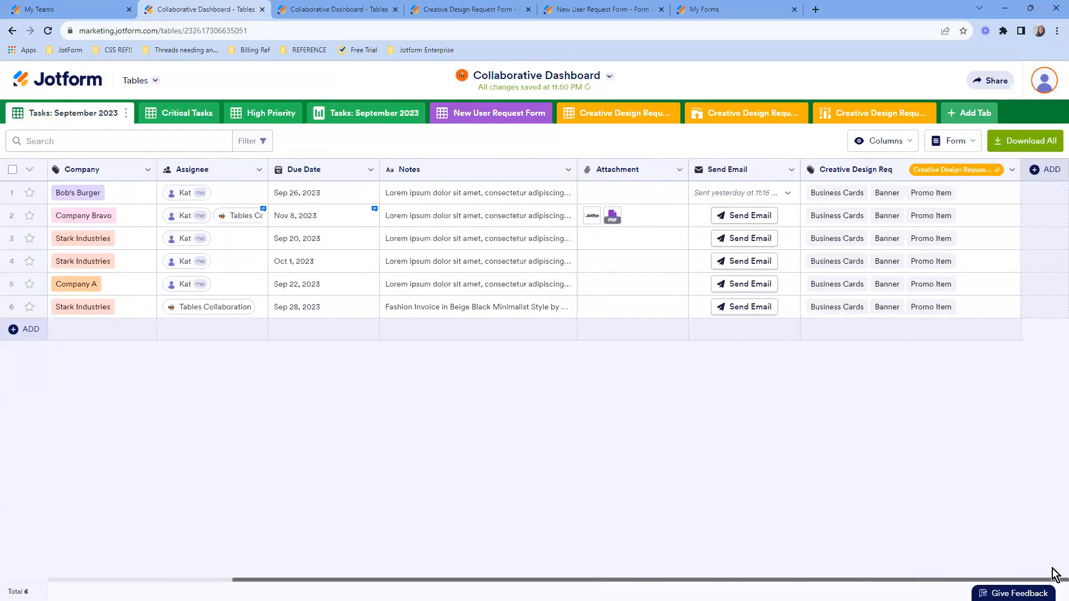
{"action": "left_click", "coordinate": [1045, 176]}
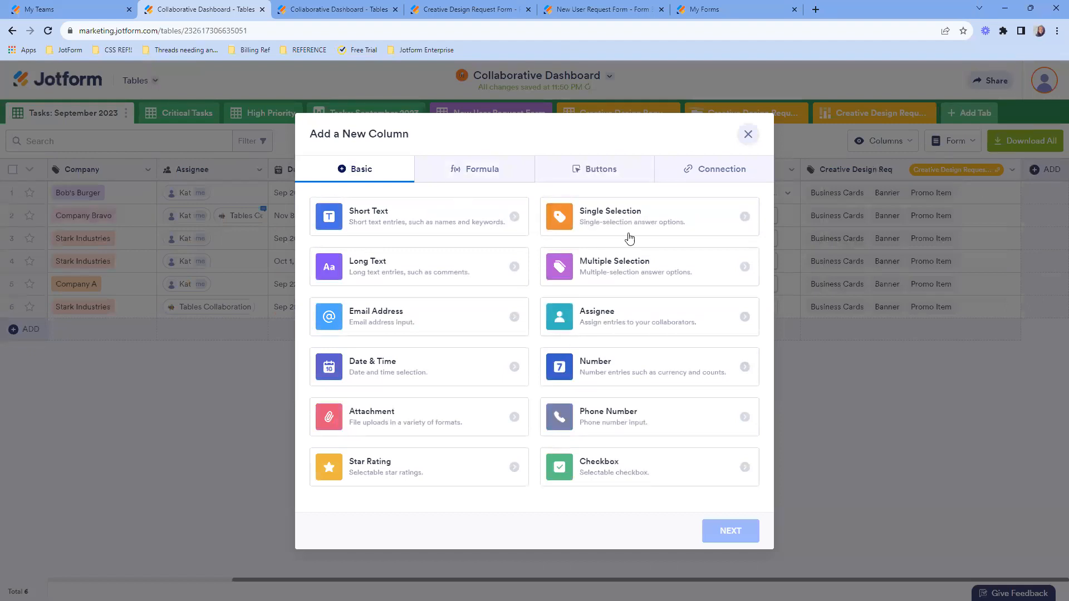
{"action": "left_click", "coordinate": [666, 325]}
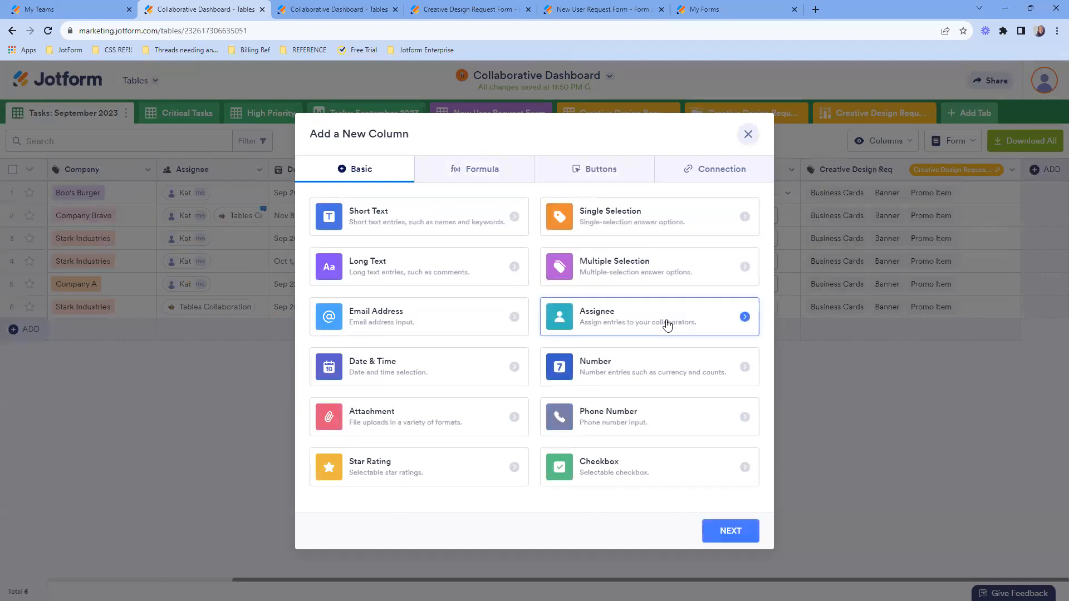
{"action": "left_click", "coordinate": [731, 531]}
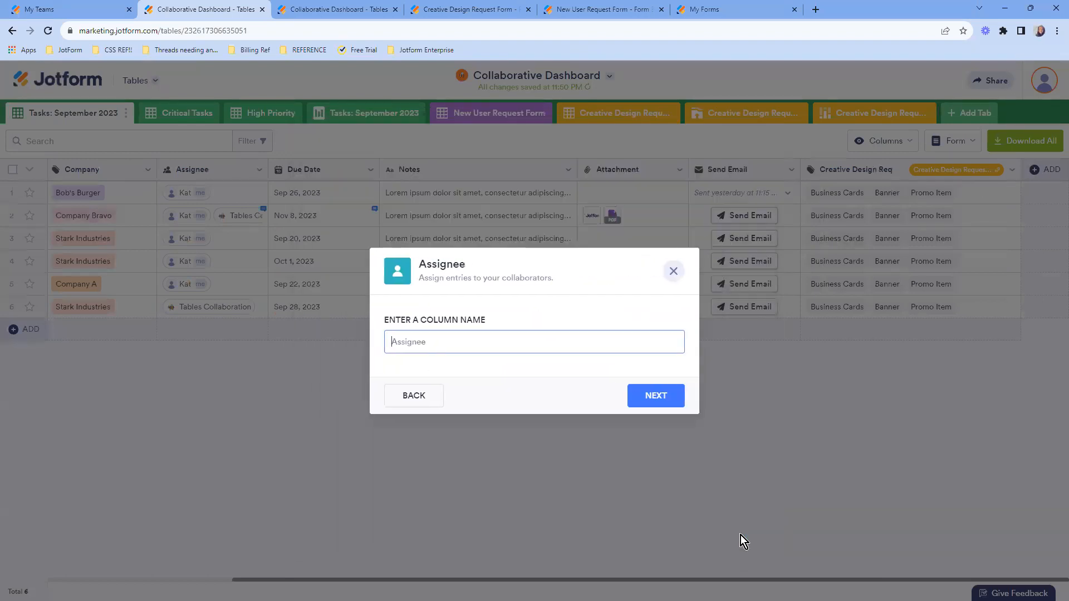
{"action": "left_click", "coordinate": [663, 399]}
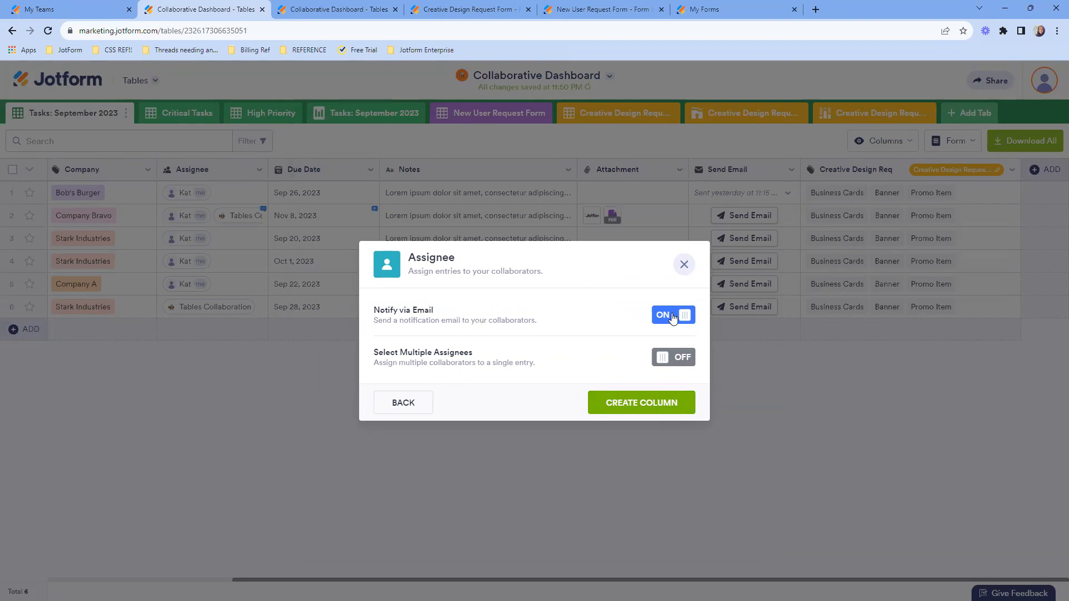
{"action": "left_click", "coordinate": [666, 361]}
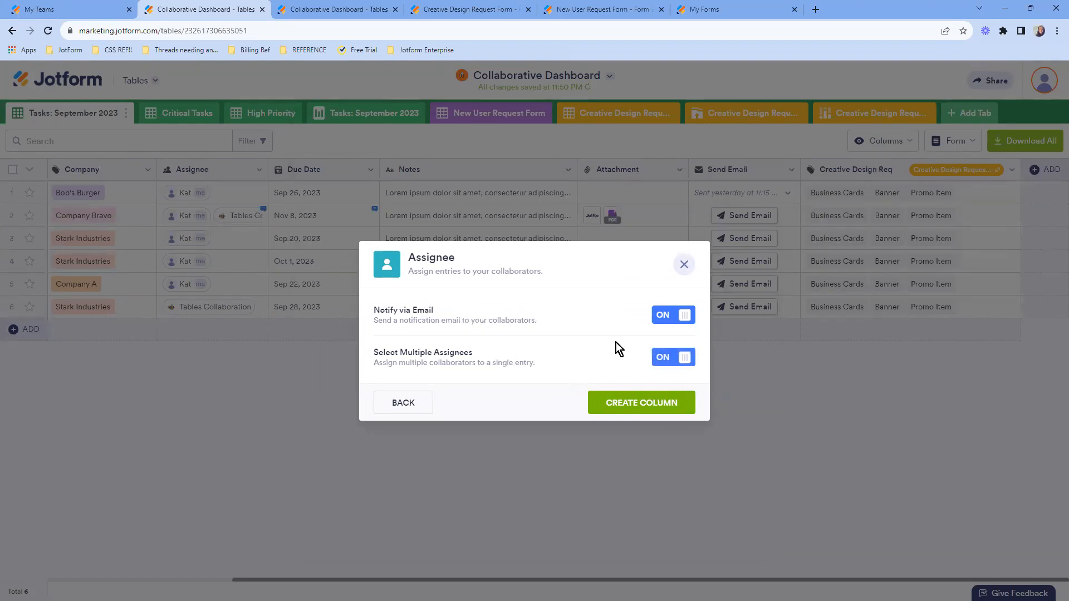
{"action": "left_click", "coordinate": [684, 265]}
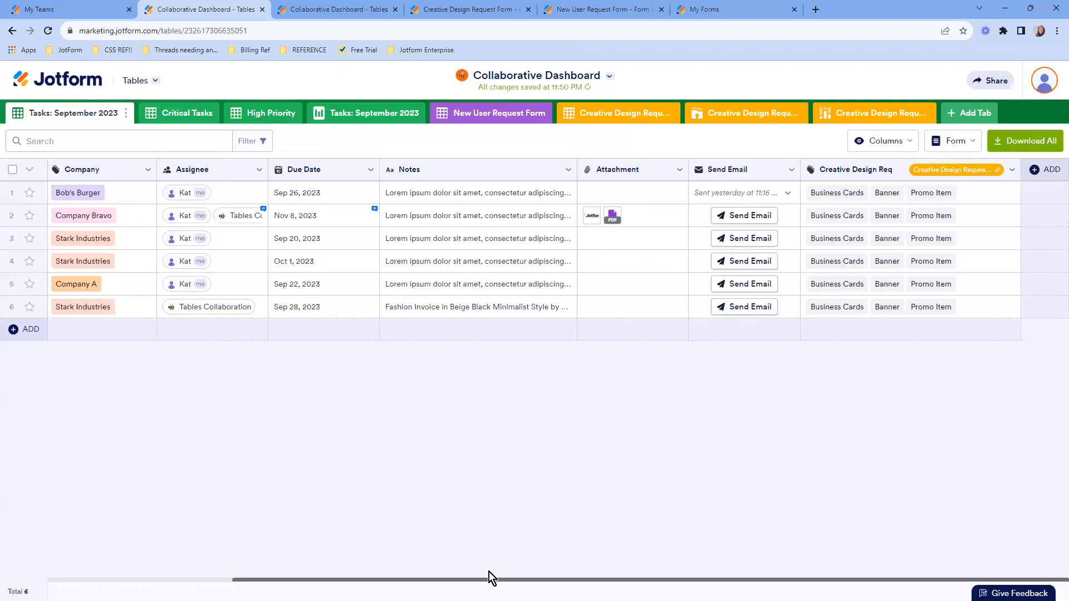
{"action": "left_click_drag", "start_coordinate": [493, 580], "coordinate": [263, 579]}
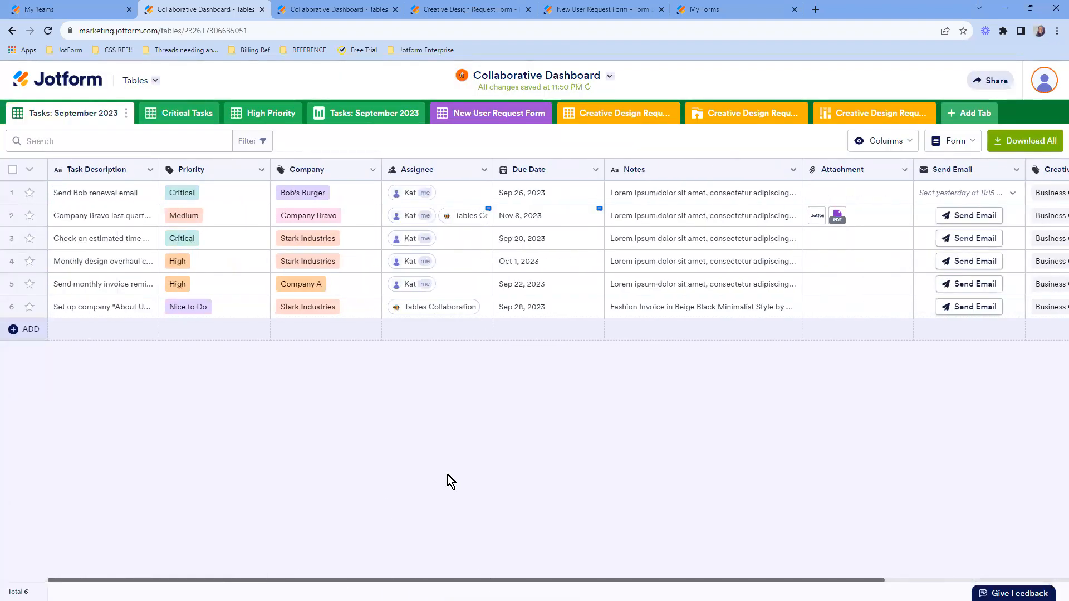
- Examine the assignee choices for the Send Bob renewal email task and the team assignment on the last task
{"action": "left_click", "coordinate": [466, 189]}
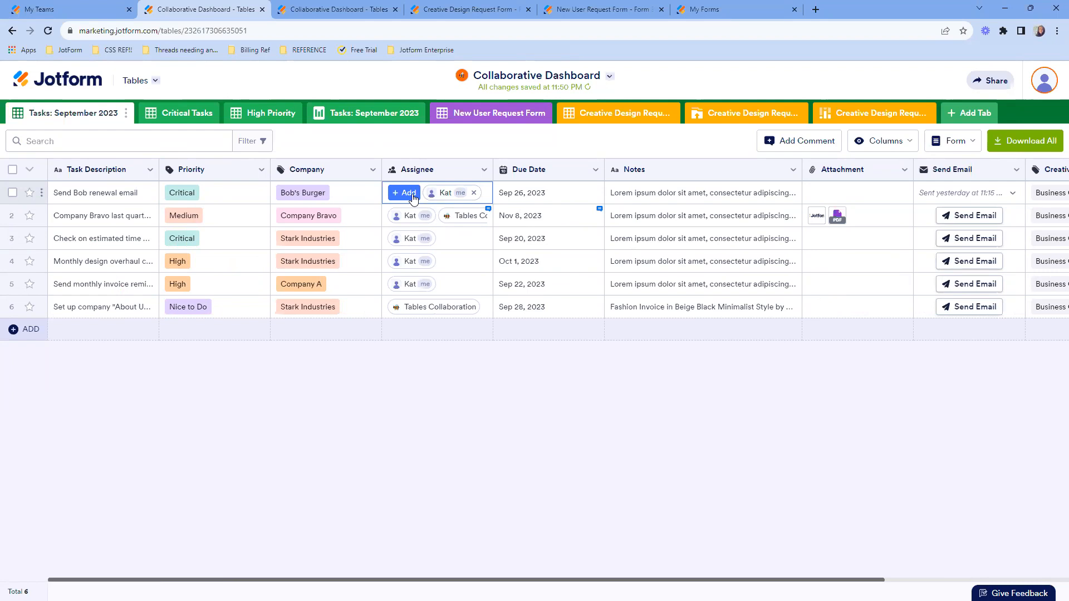
{"action": "left_click", "coordinate": [413, 195]}
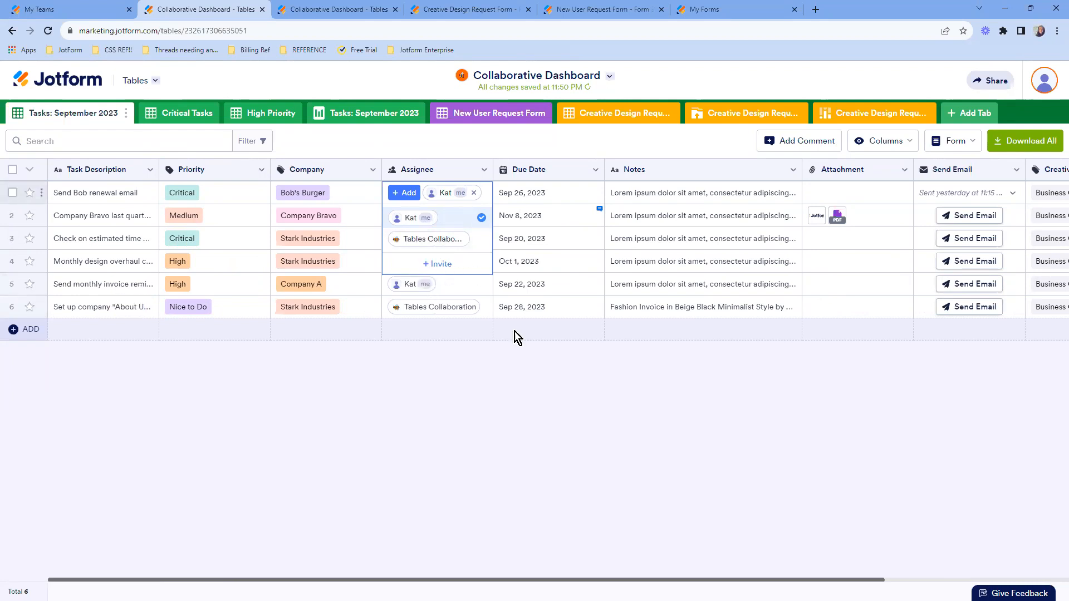
{"action": "left_click", "coordinate": [545, 359]}
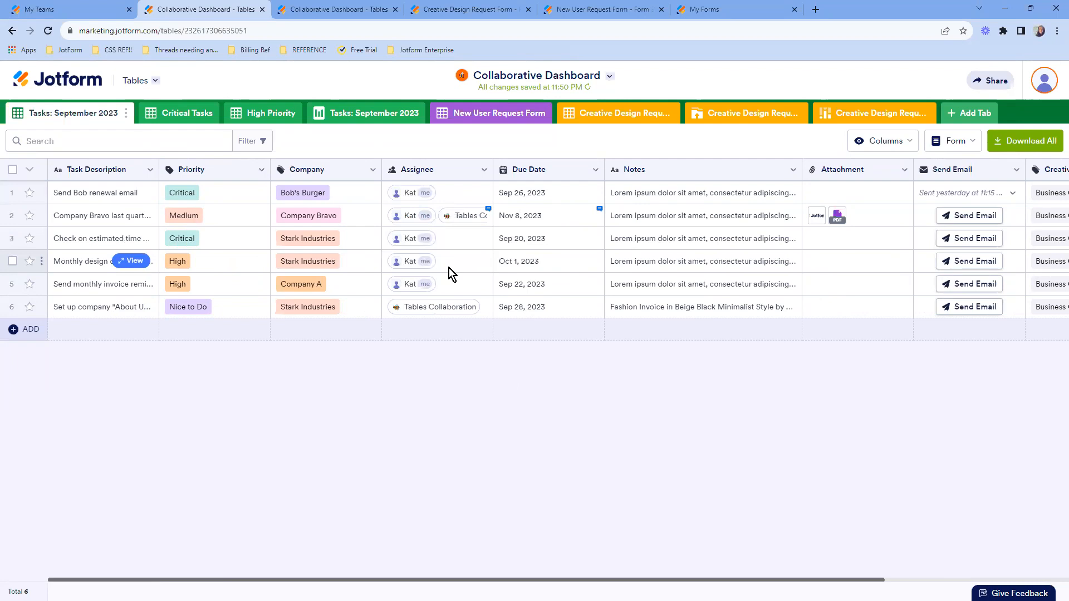
{"action": "left_click", "coordinate": [447, 196]}
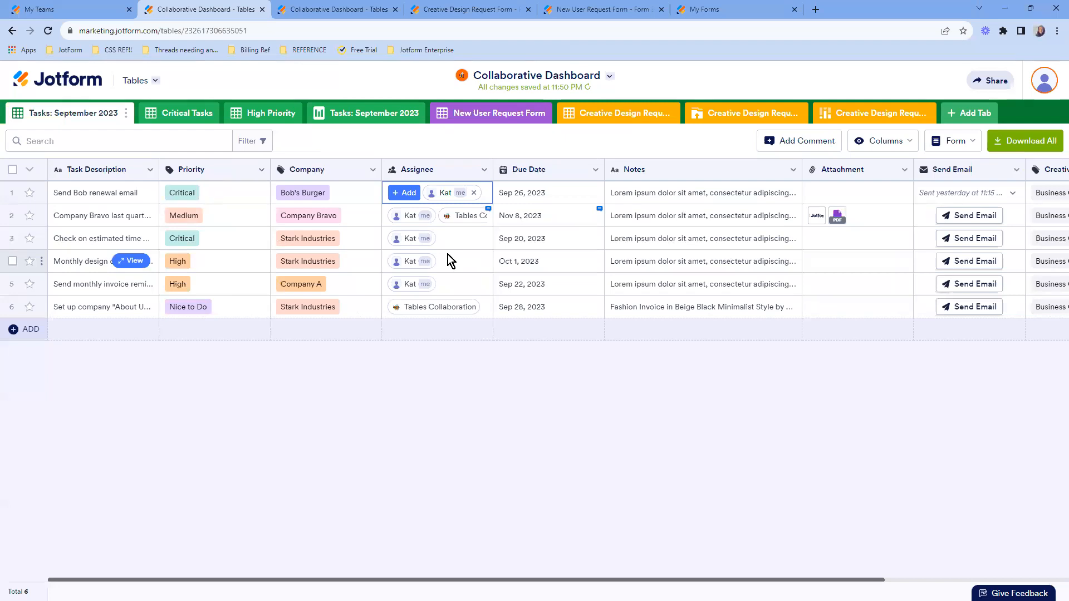
{"action": "left_click", "coordinate": [499, 389]}
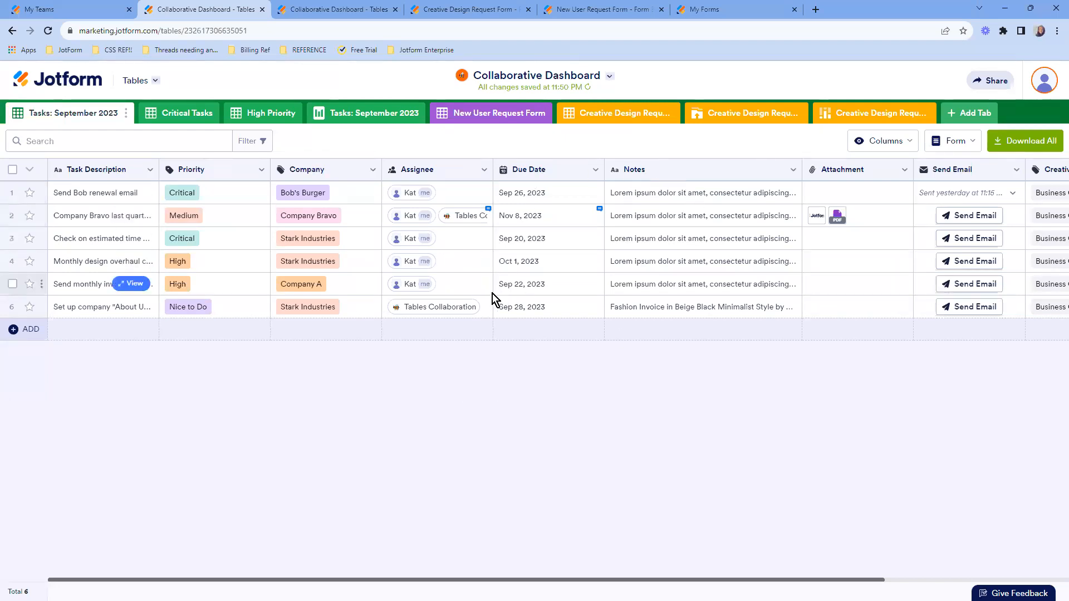
{"action": "left_click", "coordinate": [482, 308]}
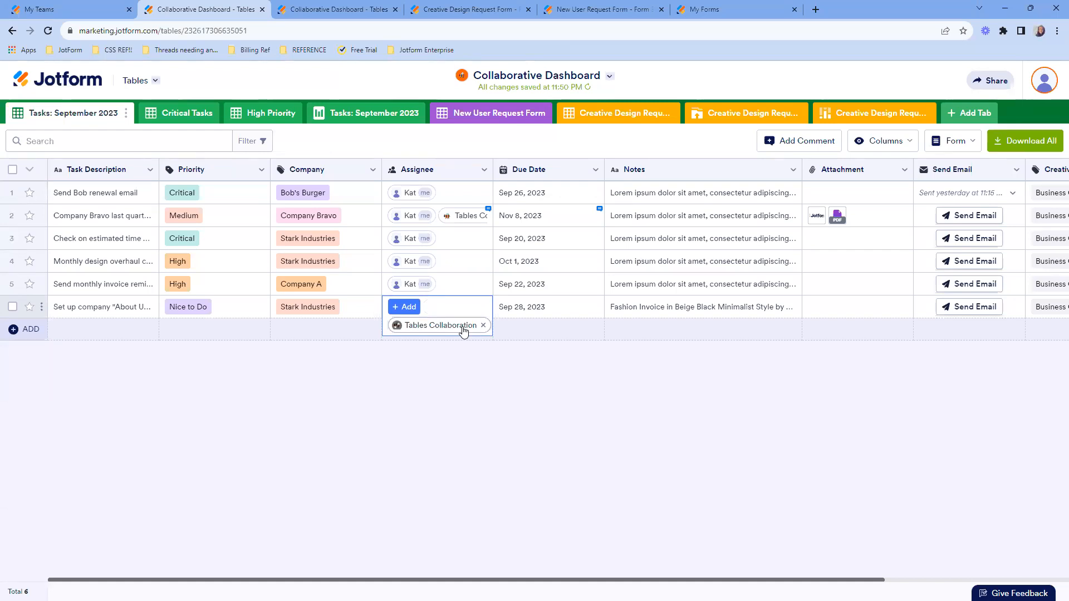
{"action": "left_click", "coordinate": [483, 188]}
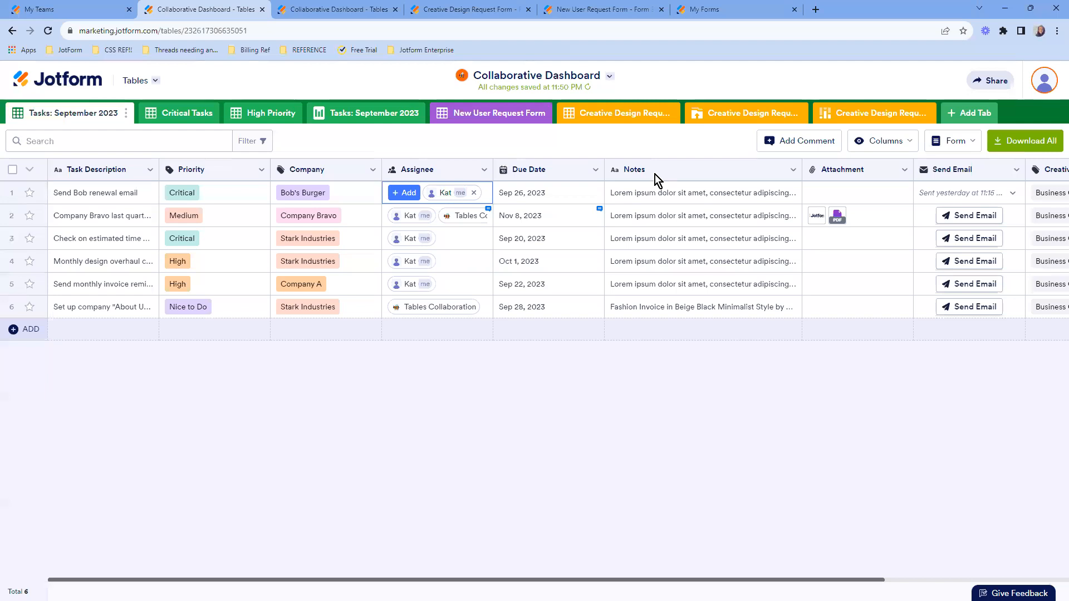
{"action": "left_click", "coordinate": [721, 145]}
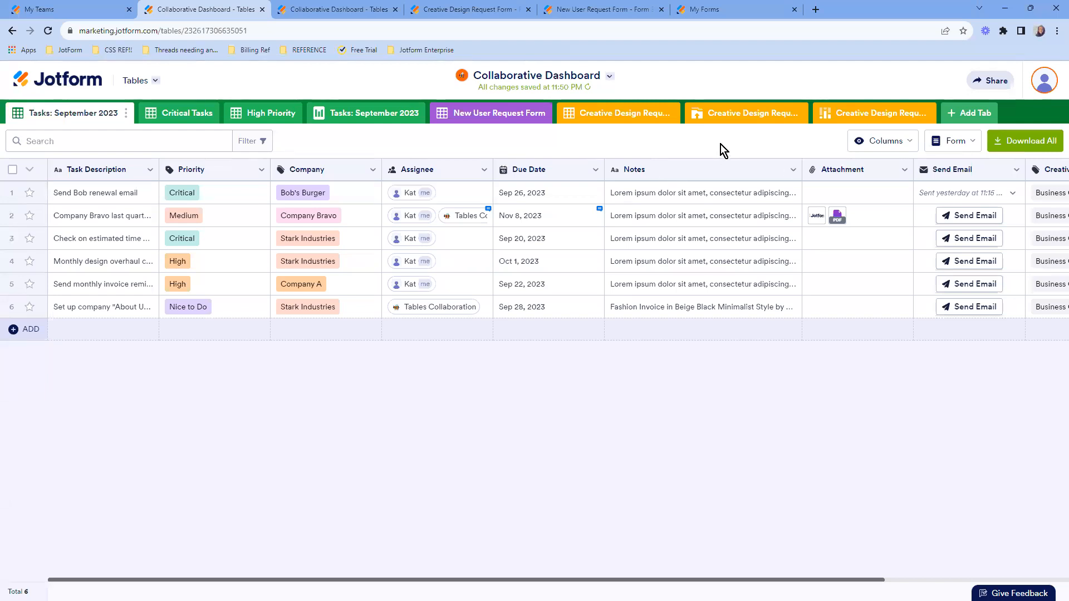
- Examine the answer source and option settings for a new Multiple Selection column, and leave without creating the column
{"action": "left_click", "coordinate": [893, 148]}
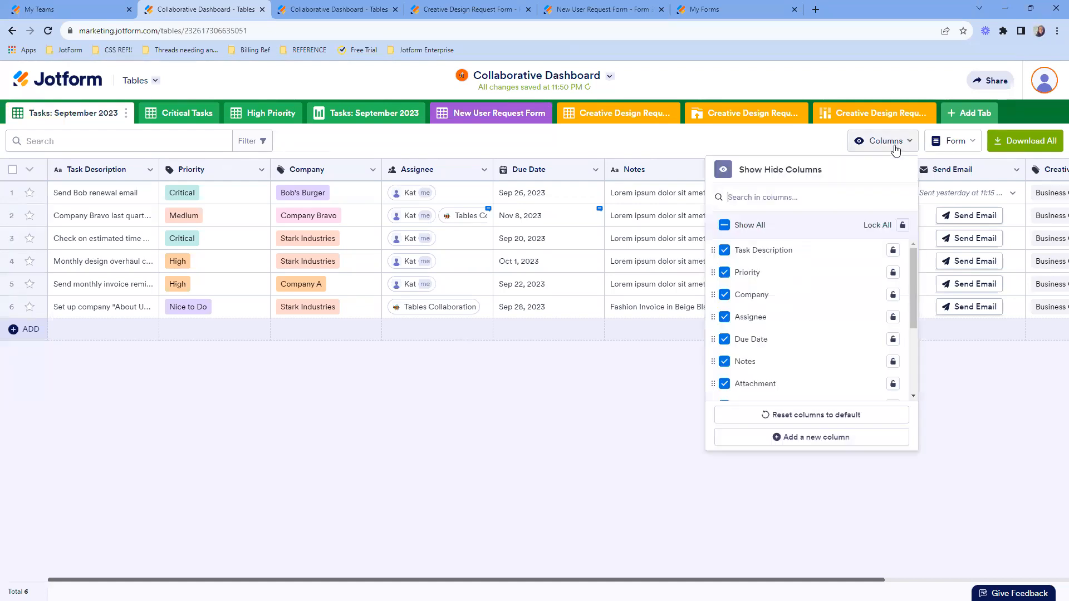
{"action": "left_click", "coordinate": [814, 437]}
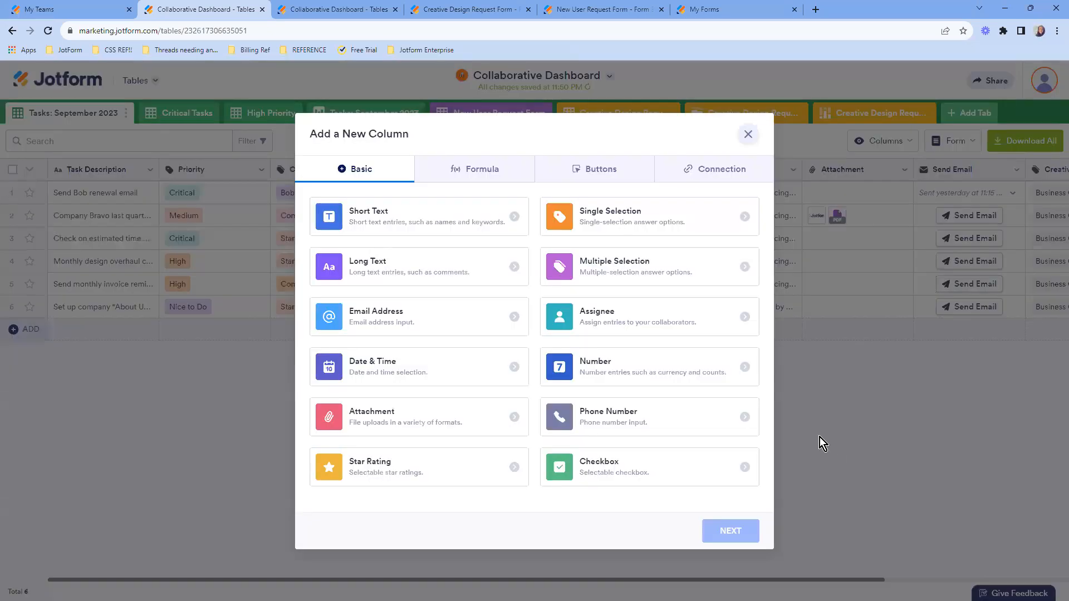
{"action": "left_click", "coordinate": [616, 275]}
{"action": "left_click", "coordinate": [731, 539]}
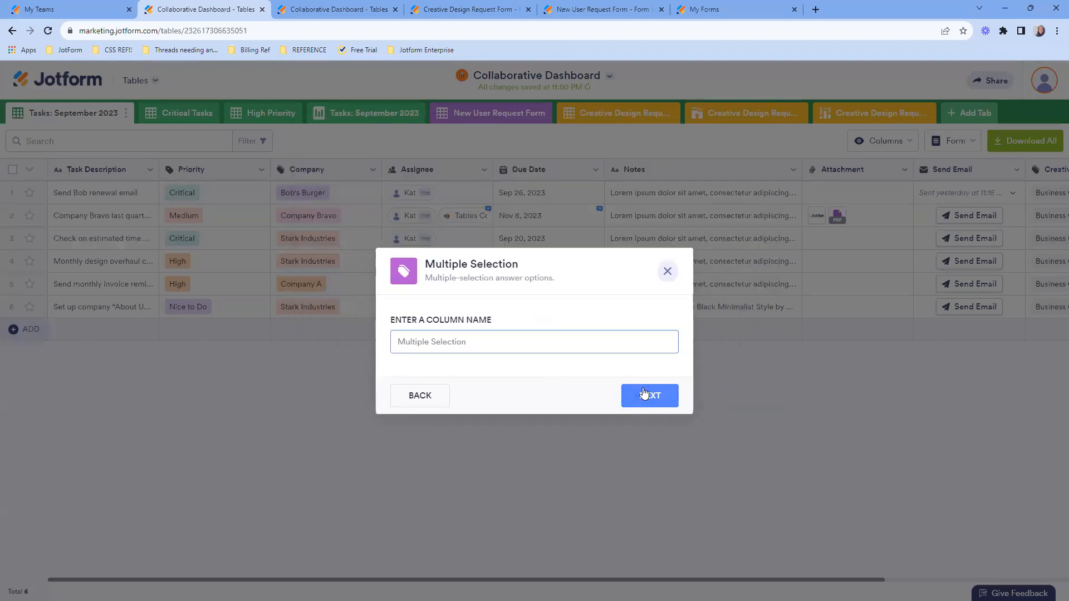
{"action": "left_click", "coordinate": [645, 394]}
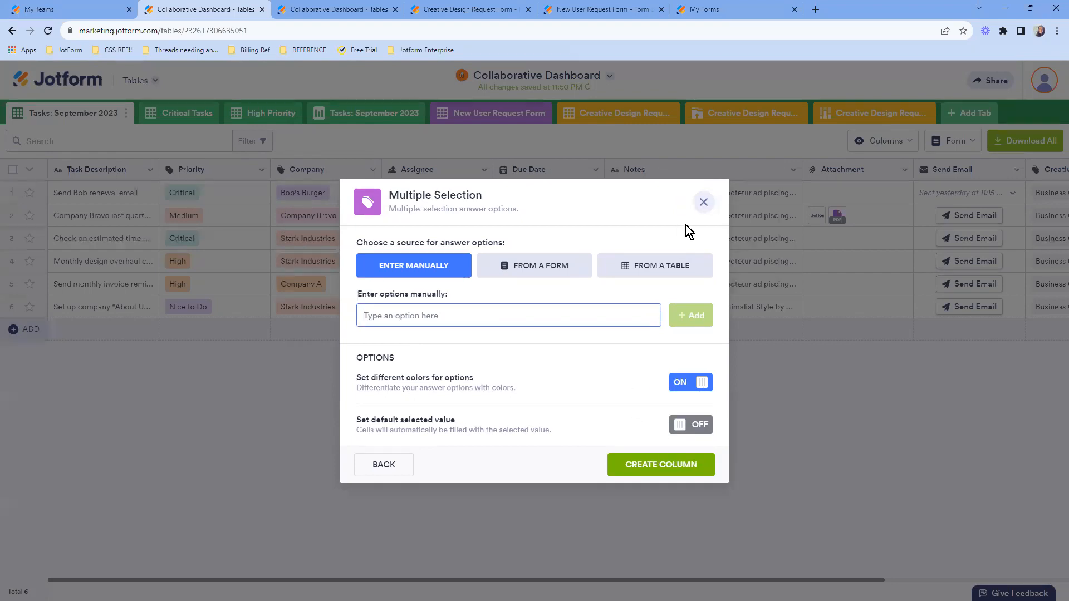
{"action": "left_click", "coordinate": [705, 204]}
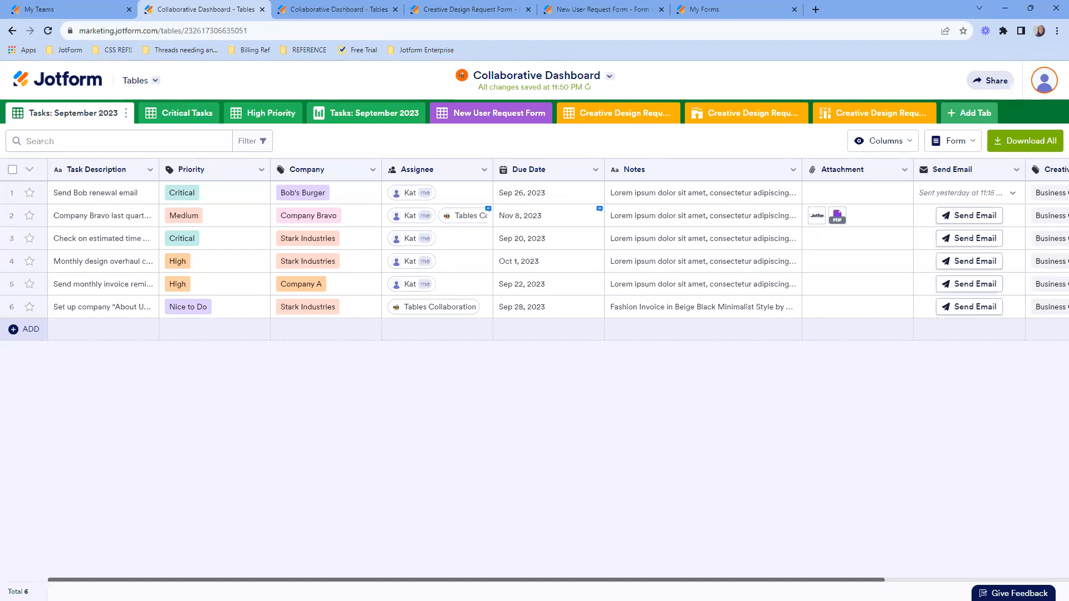
- Filter the Tasks: September 2023 table to entries whose Assignee includes the current account holder
{"action": "mouse_move", "coordinate": [559, 225]}
{"action": "left_click", "coordinate": [246, 147]}
{"action": "left_click", "coordinate": [90, 237]}
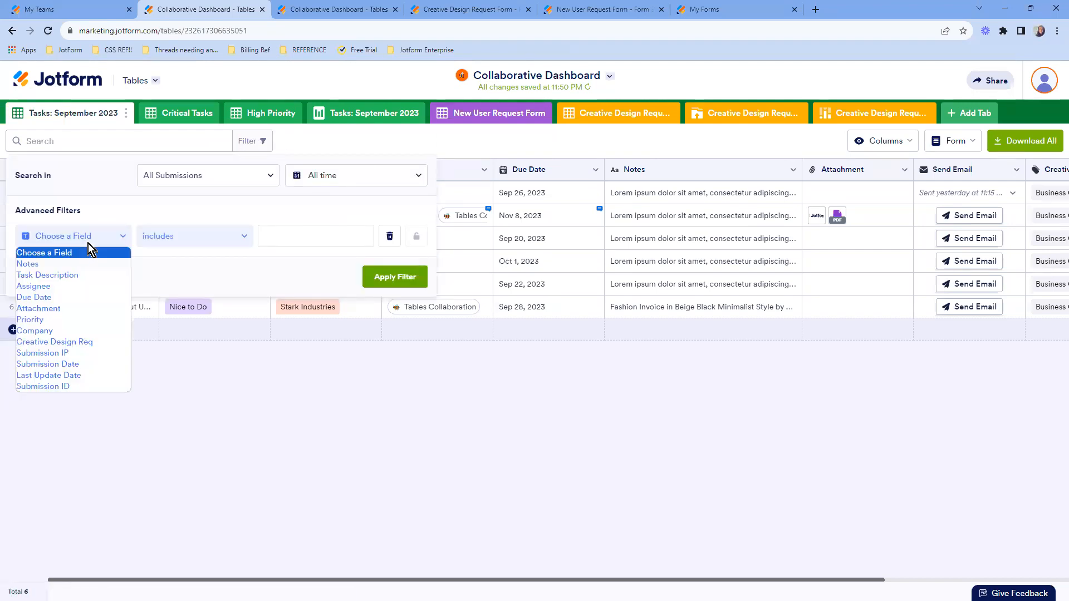
{"action": "left_click", "coordinate": [74, 287]}
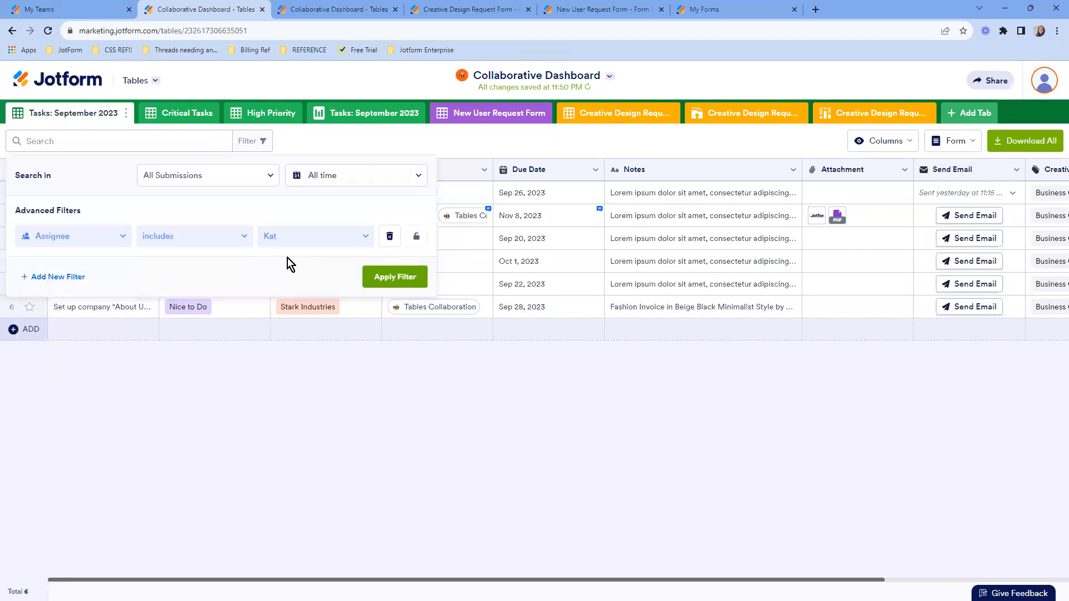
{"action": "left_click", "coordinate": [307, 239]}
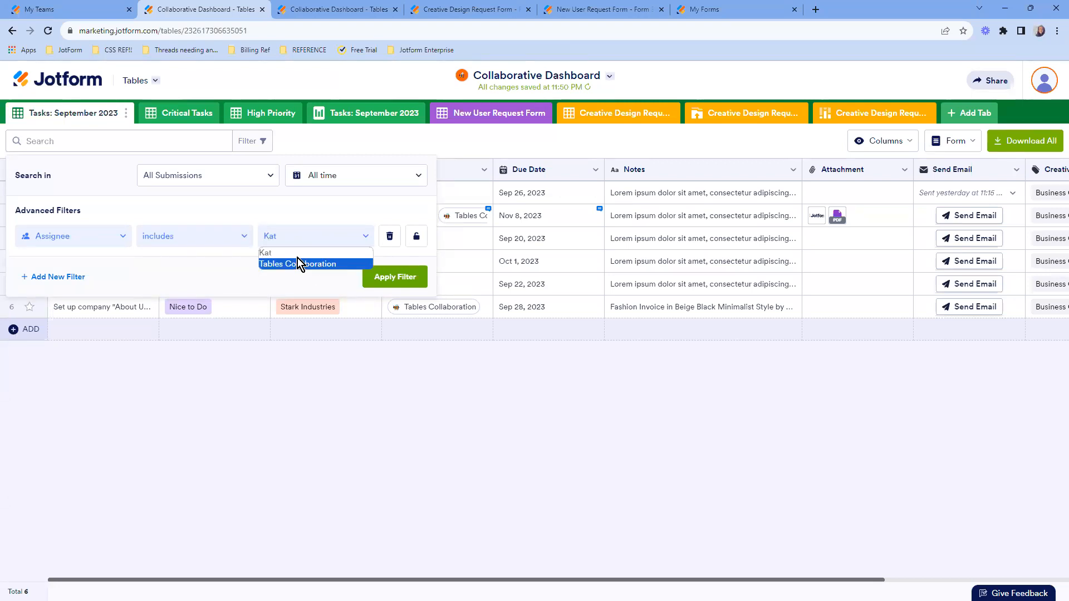
{"action": "left_click", "coordinate": [325, 246]}
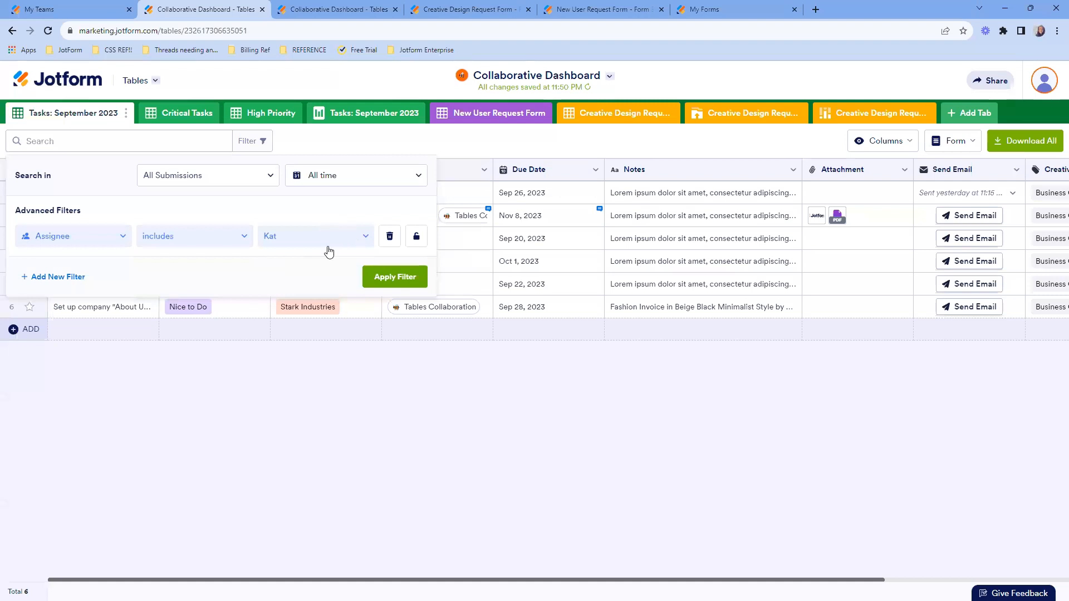
{"action": "left_click", "coordinate": [396, 277]}
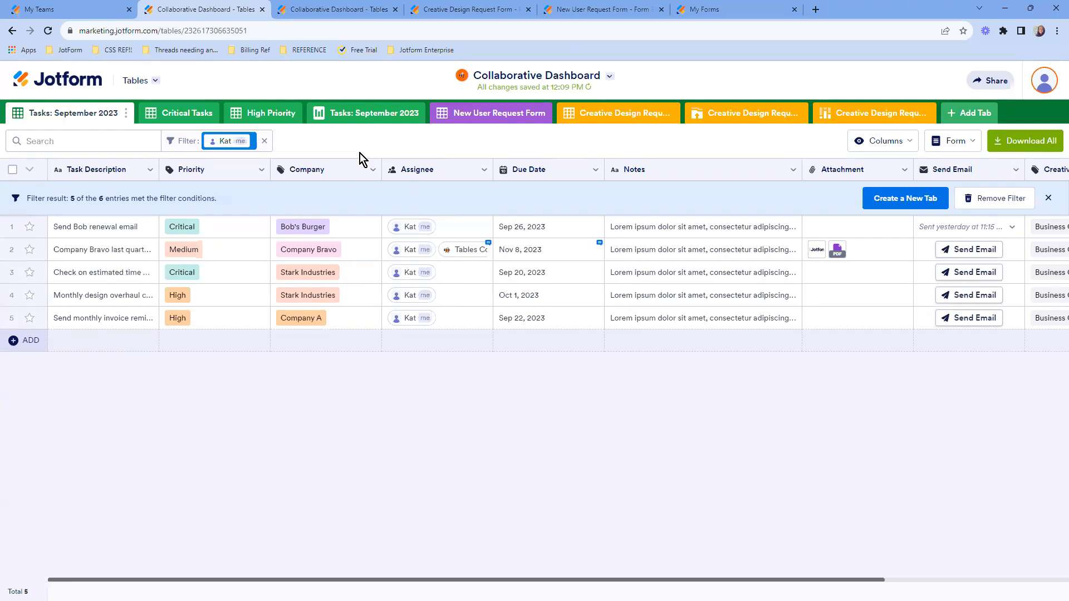
- Add a second filter condition where Company includes Stark Industries, and apply both filters
{"action": "left_click", "coordinate": [137, 140]}
{"action": "left_click", "coordinate": [217, 140]}
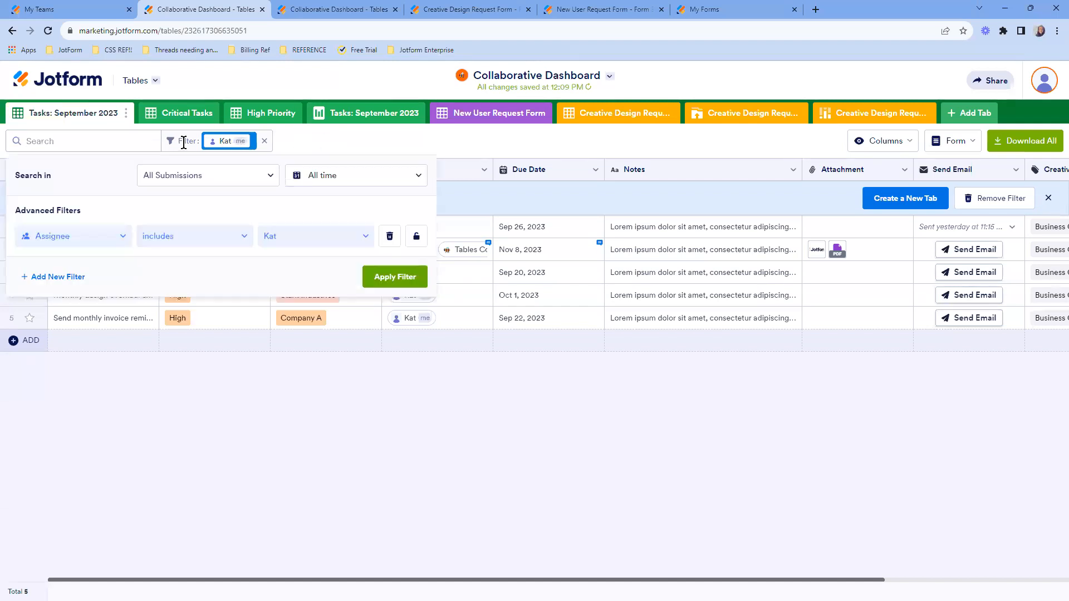
{"action": "left_click", "coordinate": [53, 276]}
{"action": "left_click", "coordinate": [54, 276]}
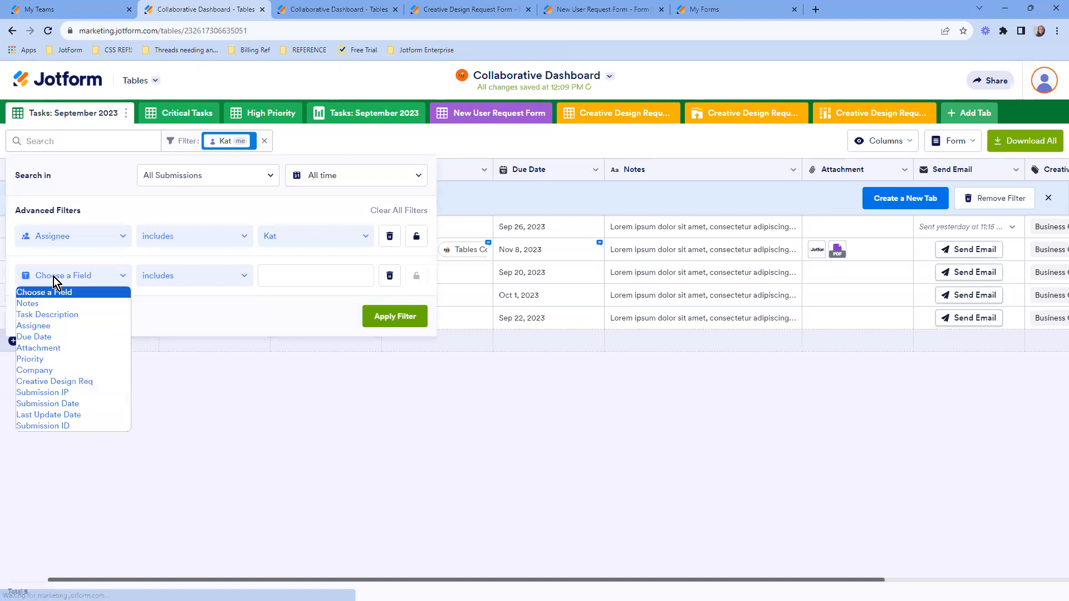
{"action": "left_click", "coordinate": [36, 370]}
{"action": "left_click", "coordinate": [335, 276]}
{"action": "left_click", "coordinate": [312, 303]}
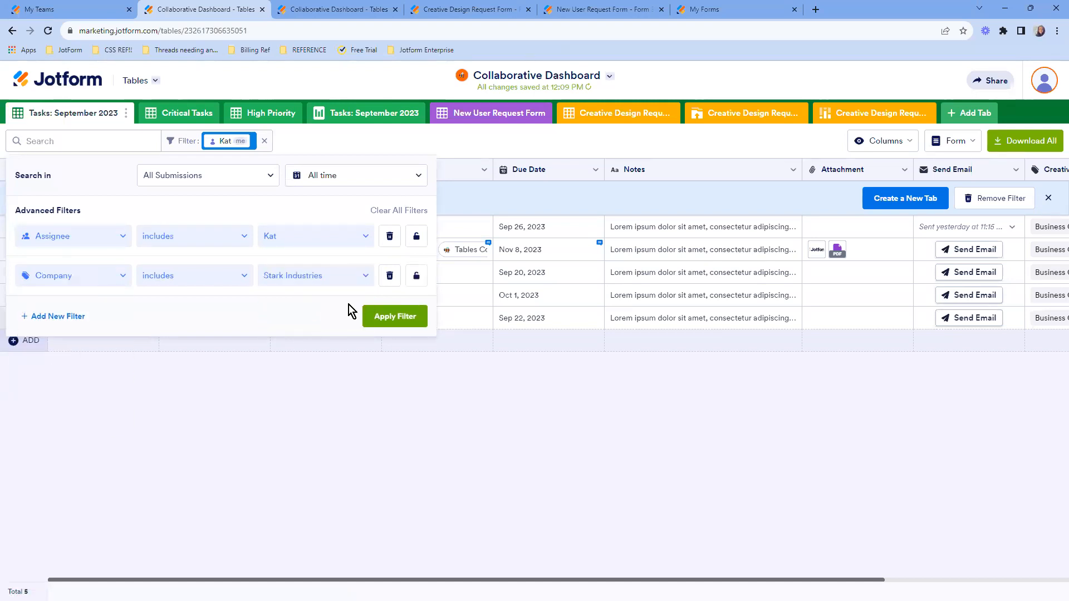
{"action": "left_click", "coordinate": [400, 322]}
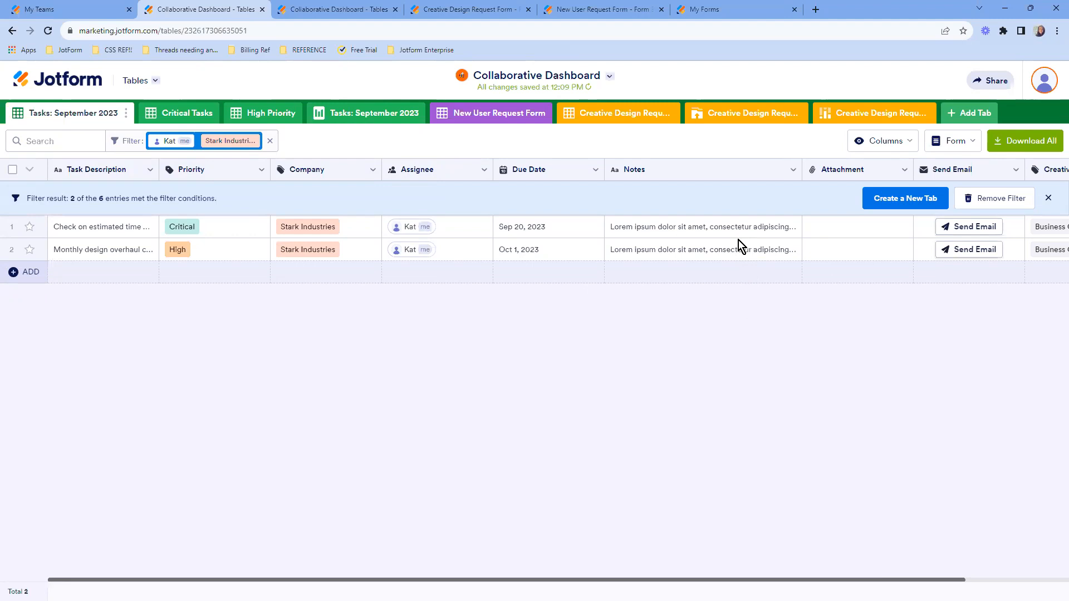
- Save the filtered results as a new tab named with the assignee's first name plus Stark, placed directly after Tasks: September 2023
{"action": "mouse_move", "coordinate": [196, 141]}
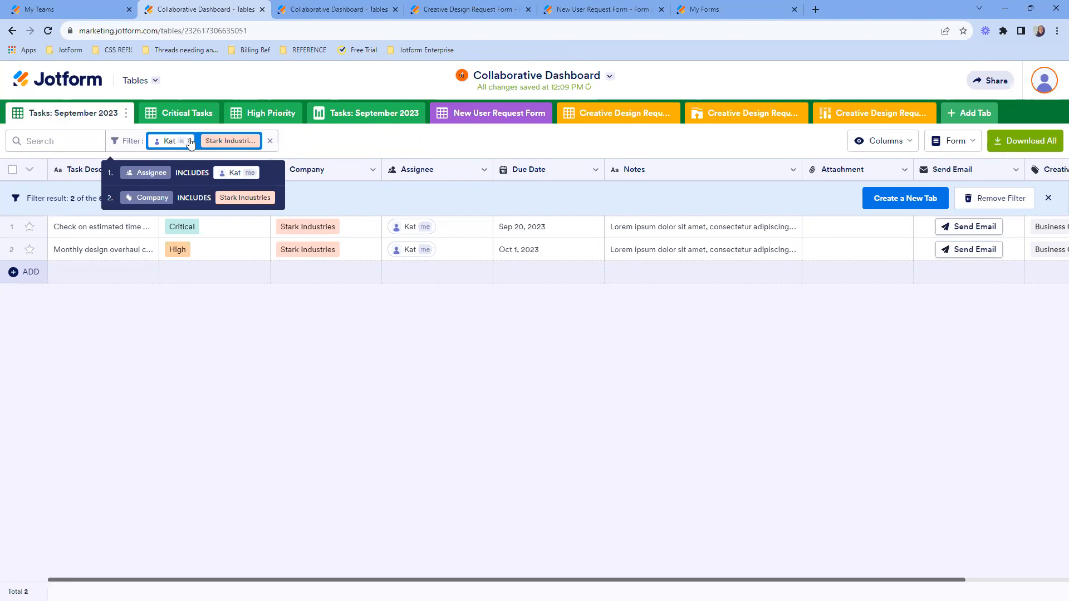
{"action": "left_click", "coordinate": [888, 207]}
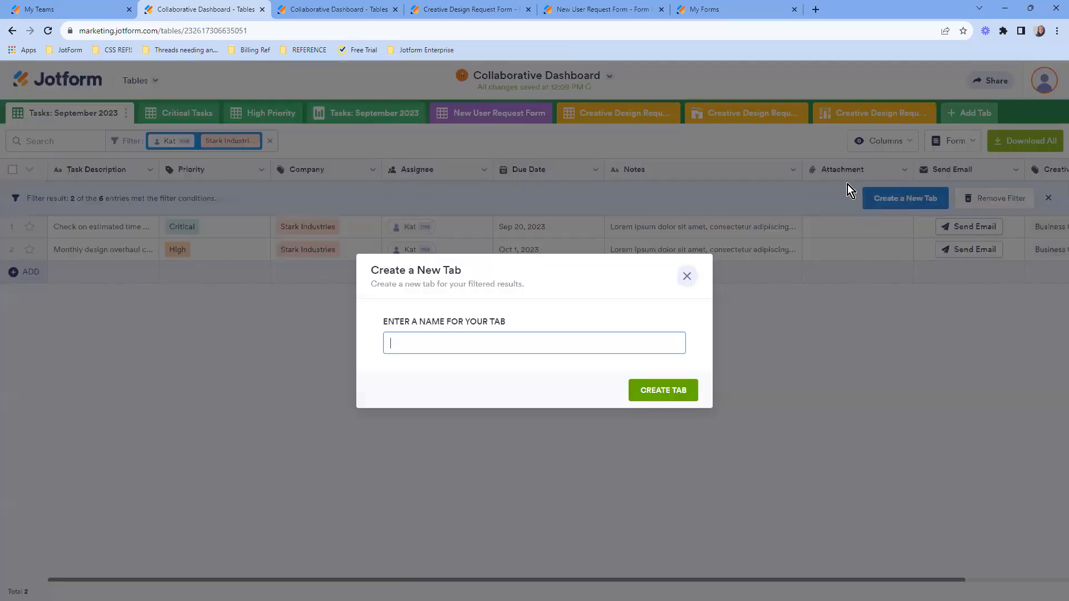
{"action": "left_click", "coordinate": [583, 343]}
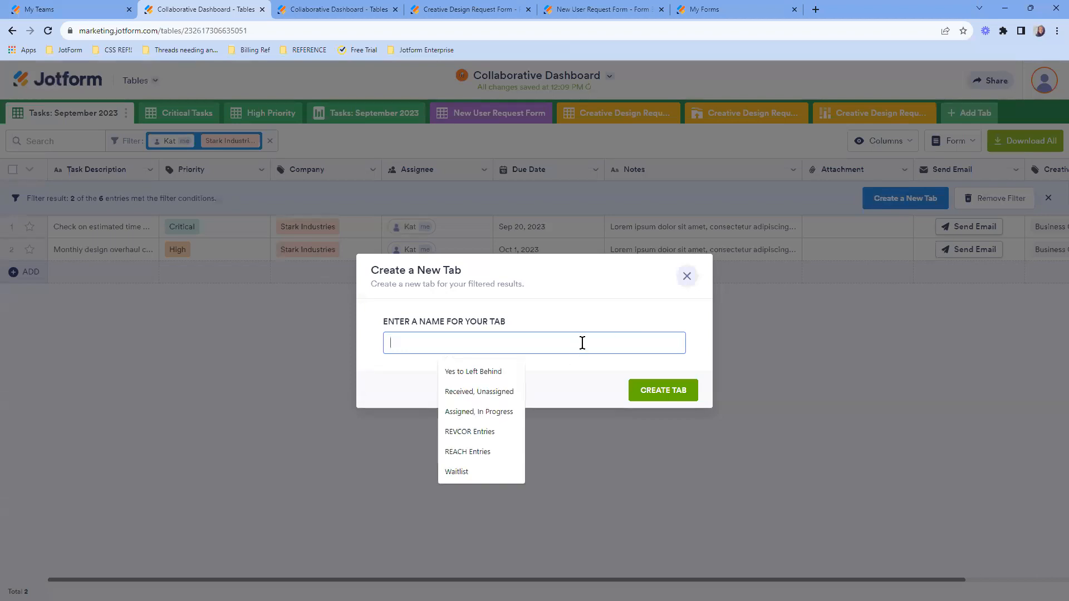
{"action": "type", "text": "s"}
{"action": "key", "text": "BackSpace"}
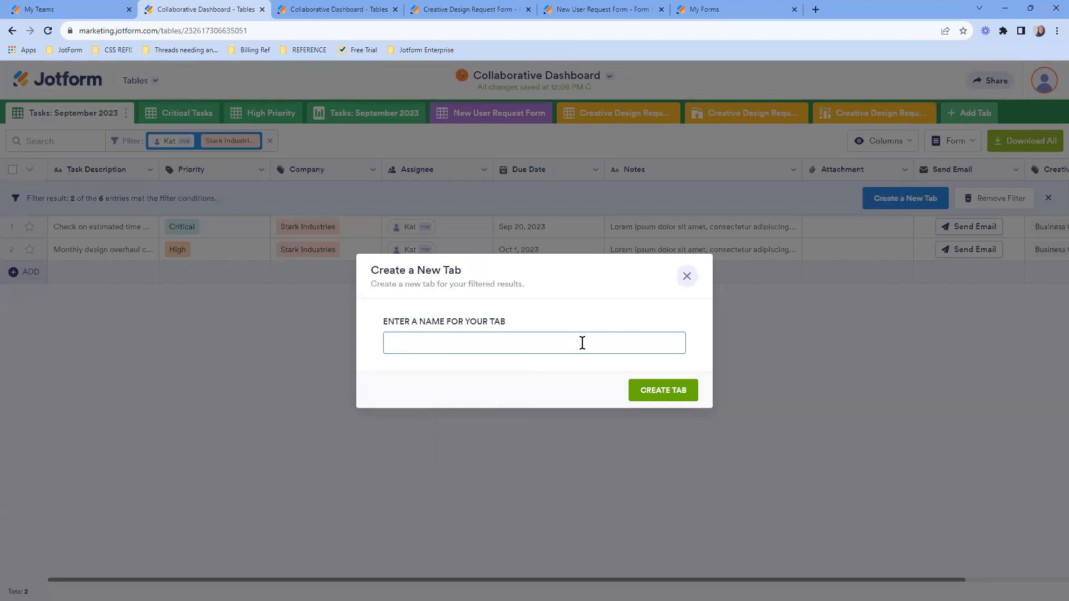
{"action": "type", "text": "Kat Stark Is Breathing"}
{"action": "key", "text": "BackSpace"}
{"action": "key", "text": "BackSpace"}
{"action": "key", "text": "BackSpace"}
{"action": "key", "text": "BackSpace"}
{"action": "key", "text": "BackSpace"}
{"action": "key", "text": "BackSpace"}
{"action": "key", "text": "BackSpace"}
{"action": "key", "text": "BackSpace"}
{"action": "key", "text": "BackSpace"}
{"action": "key", "text": "BackSpace"}
{"action": "key", "text": "BackSpace"}
{"action": "key", "text": "BackSpace"}
{"action": "key", "text": "BackSpace"}
{"action": "left_click", "coordinate": [662, 390]}
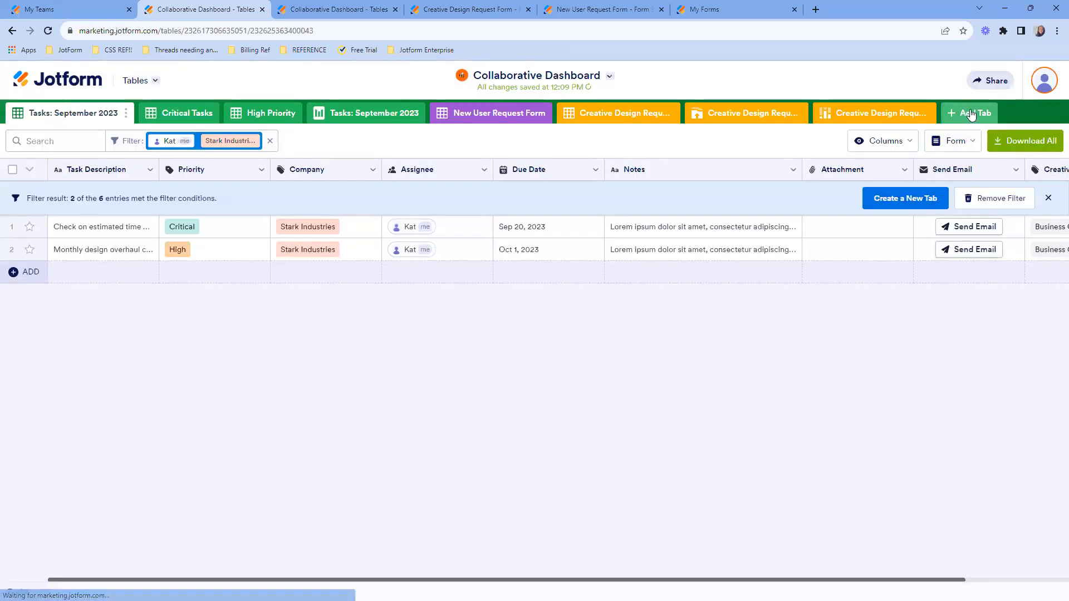
{"action": "left_click_drag", "start_coordinate": [902, 121], "coordinate": [125, 98]}
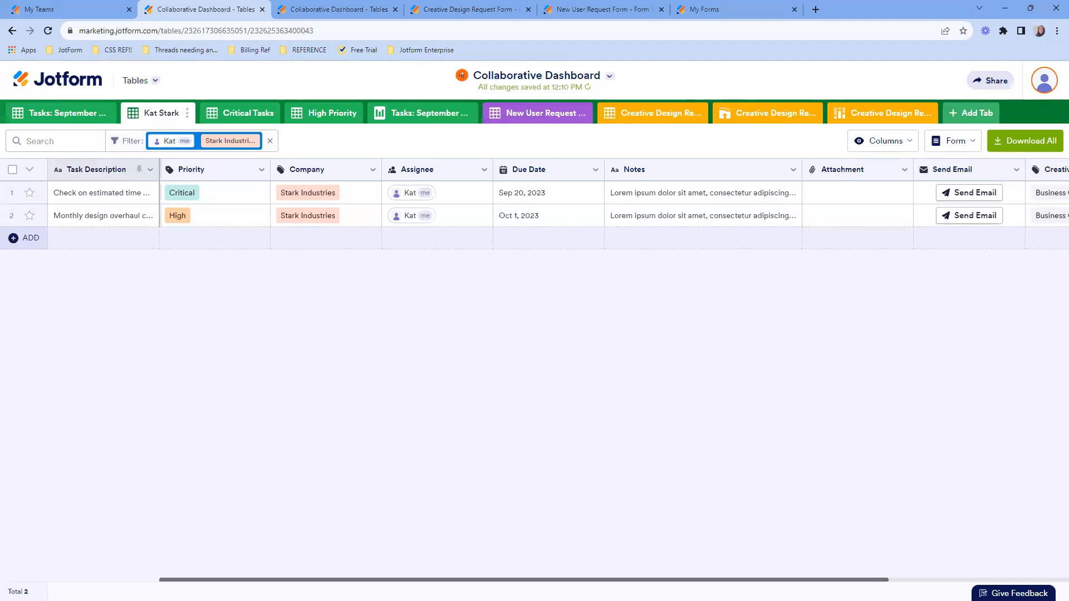
- Remove the filter from Tasks: September 2023, and move the Critical Tasks and High Priority tabs ahead of the new assignee tab
{"action": "mouse_move", "coordinate": [162, 146]}
{"action": "left_click", "coordinate": [34, 109]}
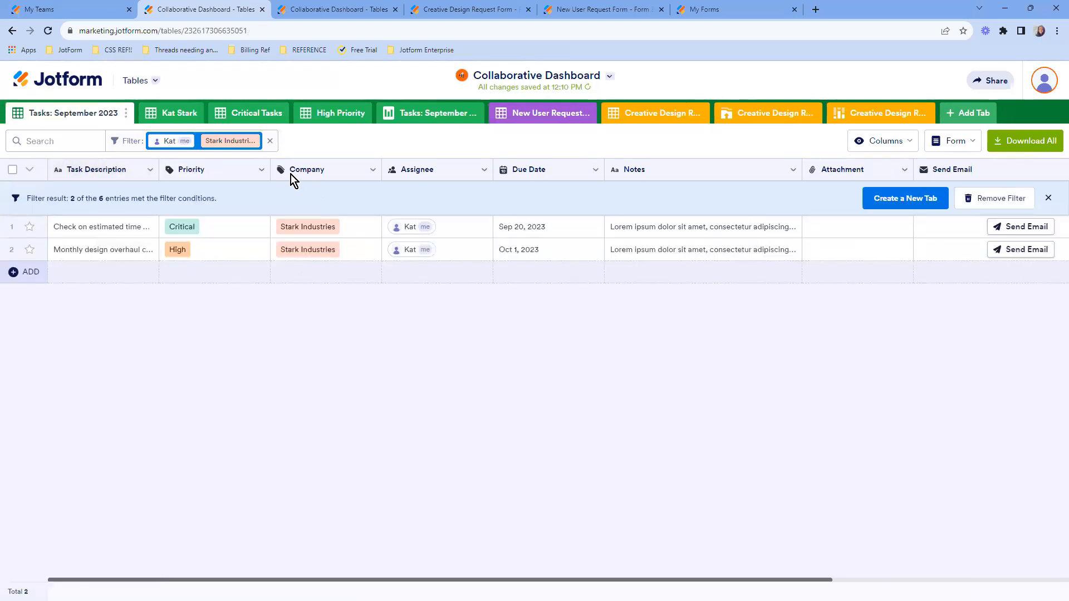
{"action": "left_click", "coordinate": [1012, 201]}
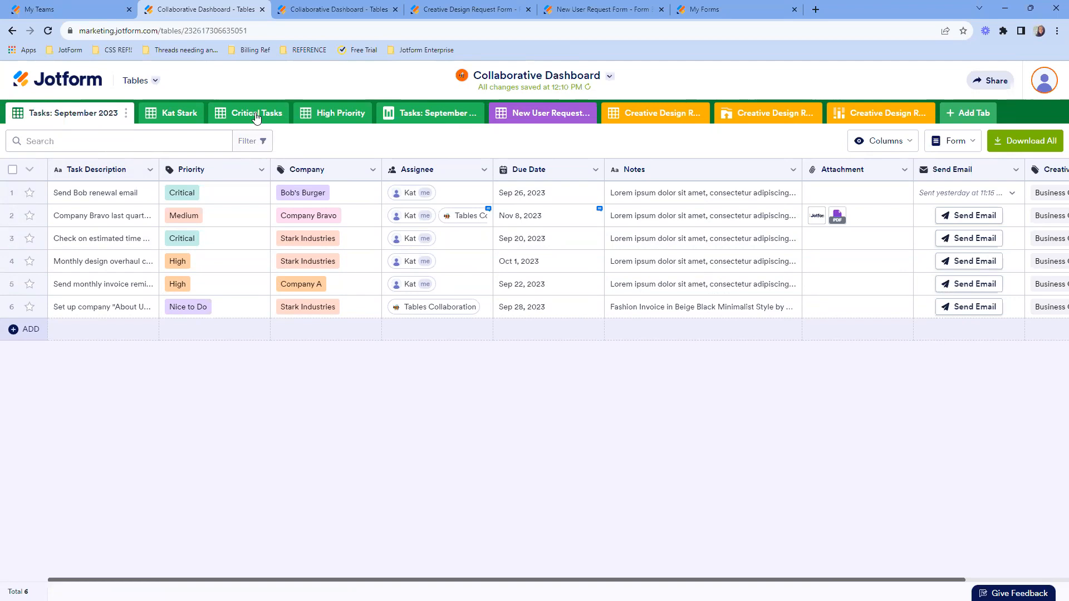
{"action": "left_click_drag", "start_coordinate": [256, 117], "coordinate": [145, 112]}
{"action": "left_click_drag", "start_coordinate": [306, 118], "coordinate": [222, 111]}
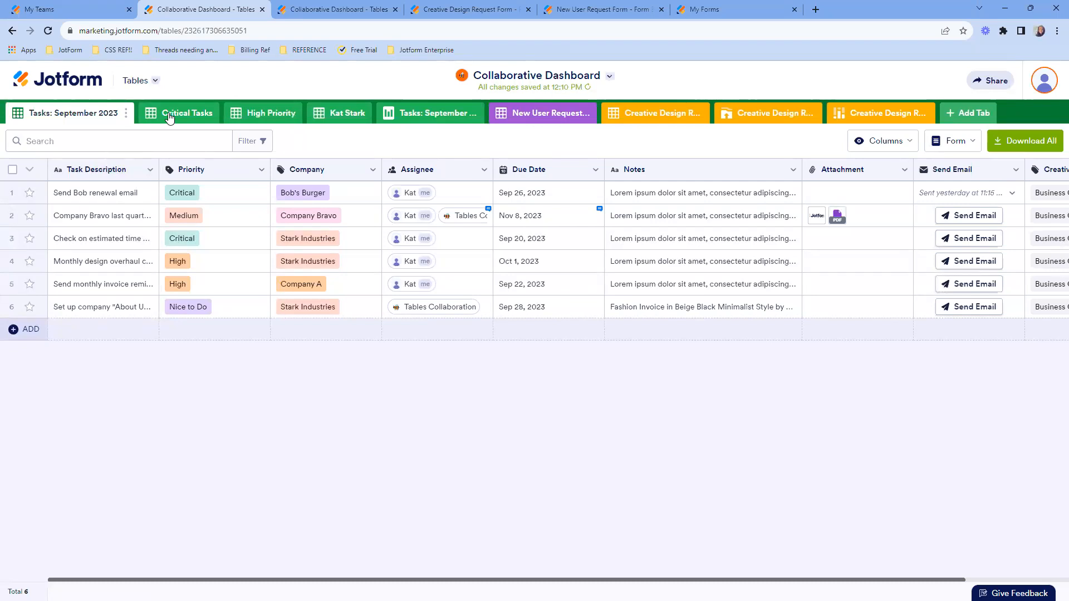
- View the Critical Tasks and High Priority tabs, and return to Tasks: September 2023
{"action": "left_click", "coordinate": [169, 115]}
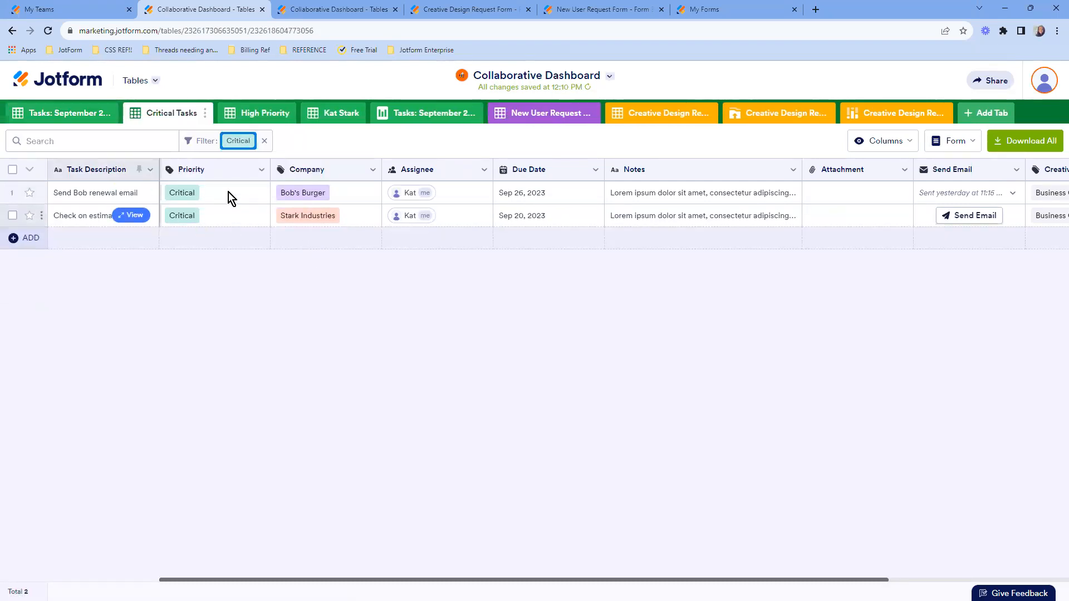
{"action": "left_click", "coordinate": [251, 113]}
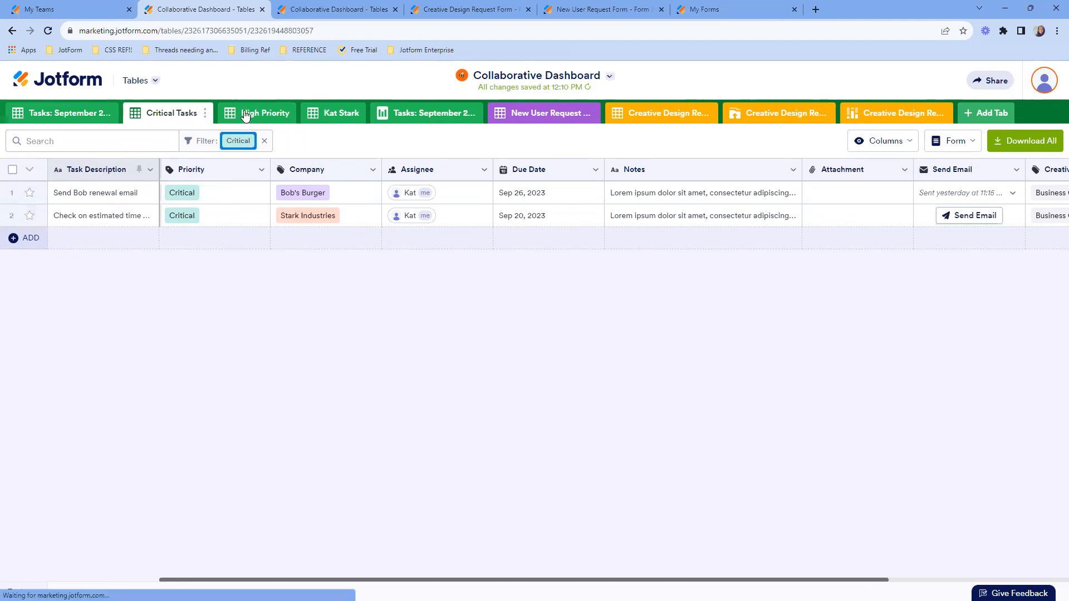
{"action": "left_click", "coordinate": [75, 113]}
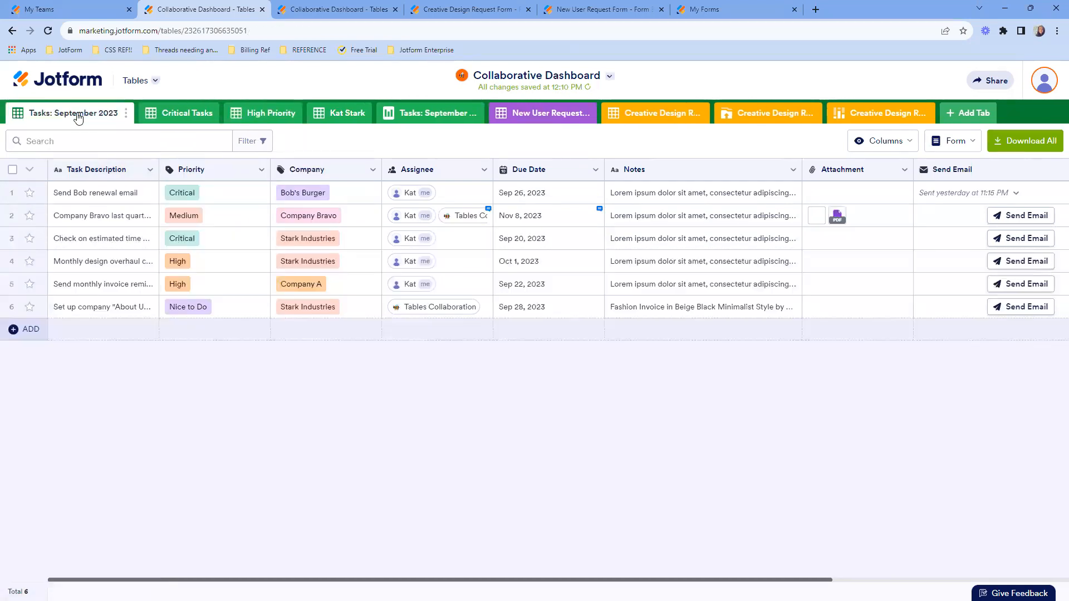
- Filter the Tasks: September 2023 table to entries whose Priority includes Medium
{"action": "left_click", "coordinate": [259, 142]}
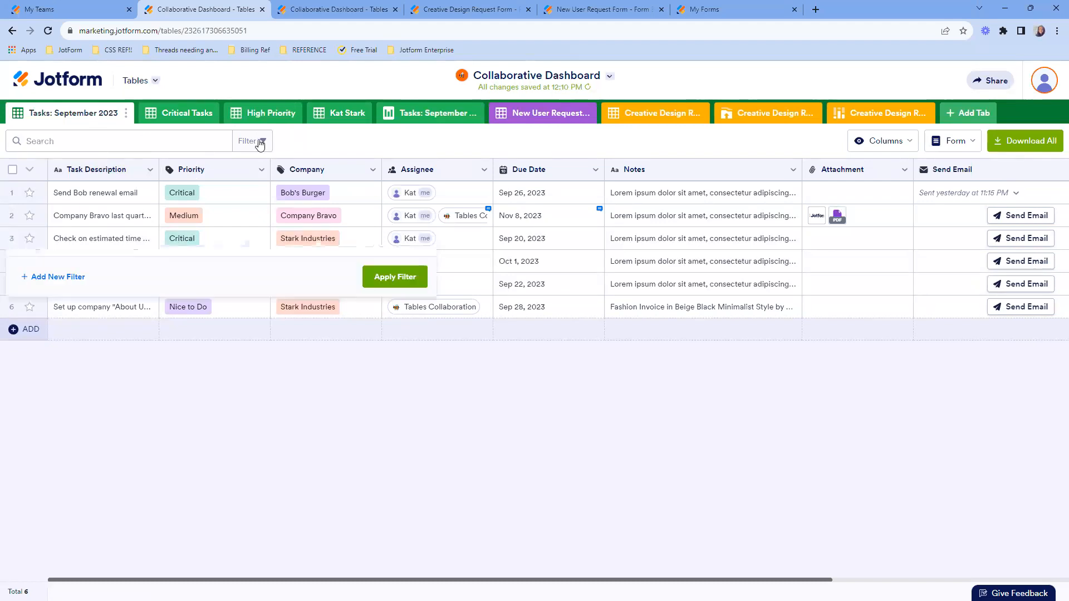
{"action": "left_click", "coordinate": [99, 235]}
{"action": "left_click", "coordinate": [53, 320]}
{"action": "left_click", "coordinate": [334, 243]}
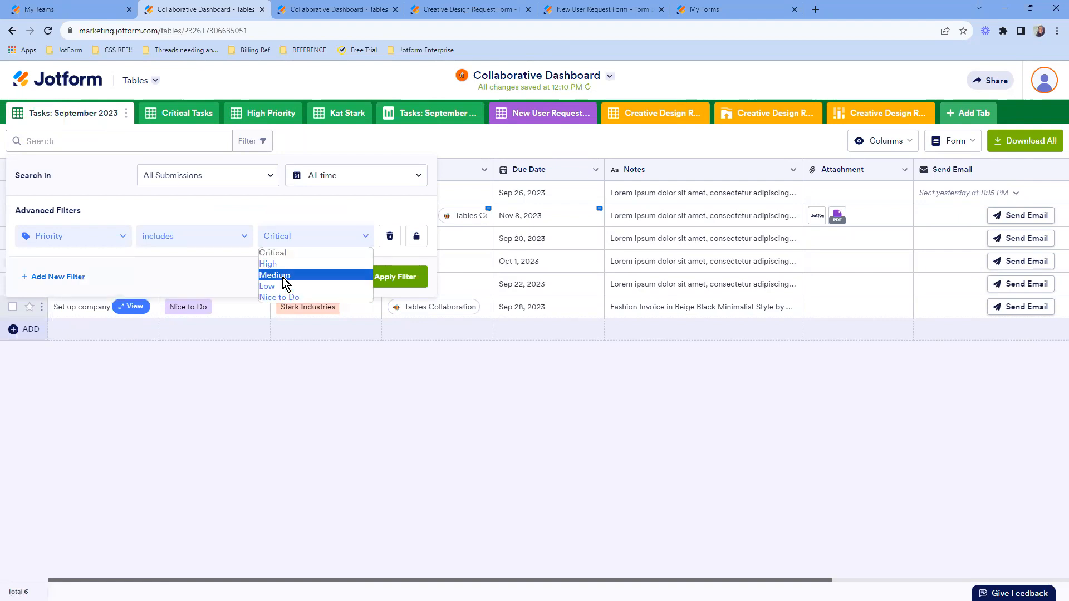
{"action": "left_click", "coordinate": [288, 276]}
{"action": "left_click", "coordinate": [411, 277]}
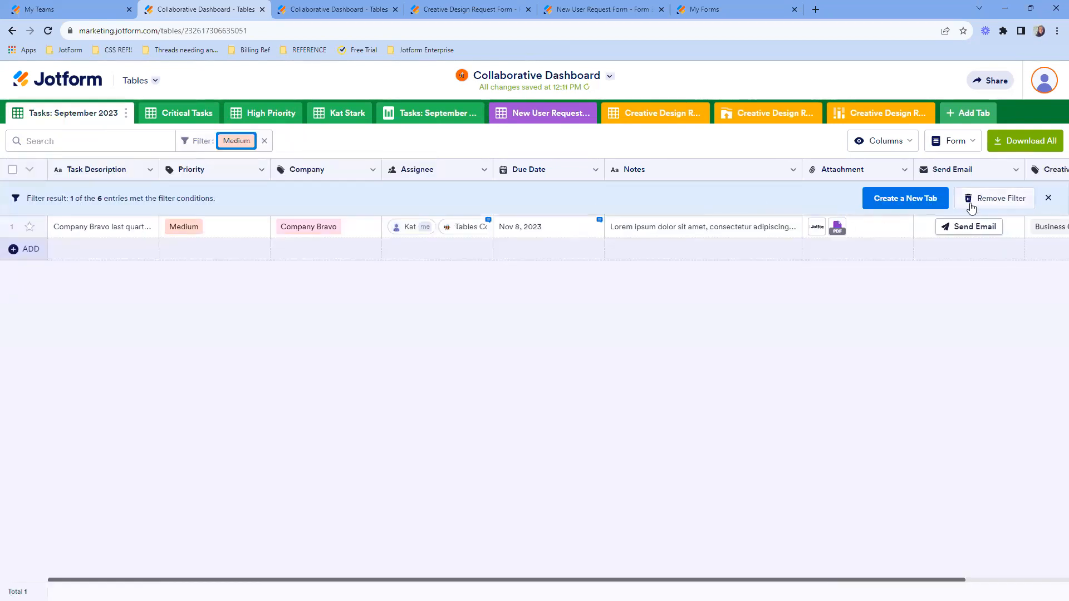
- Save the filtered results as a new tab named Med Priority, placed directly after High Priority
{"action": "left_click", "coordinate": [901, 206]}
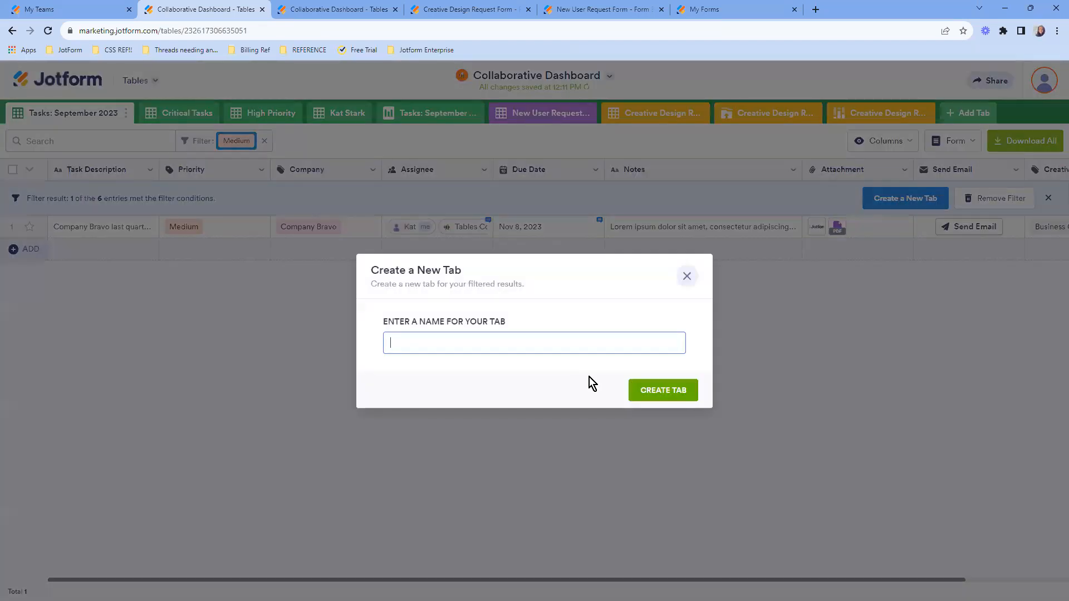
{"action": "type", "text": "Med Priority"}
{"action": "key", "text": "Return"}
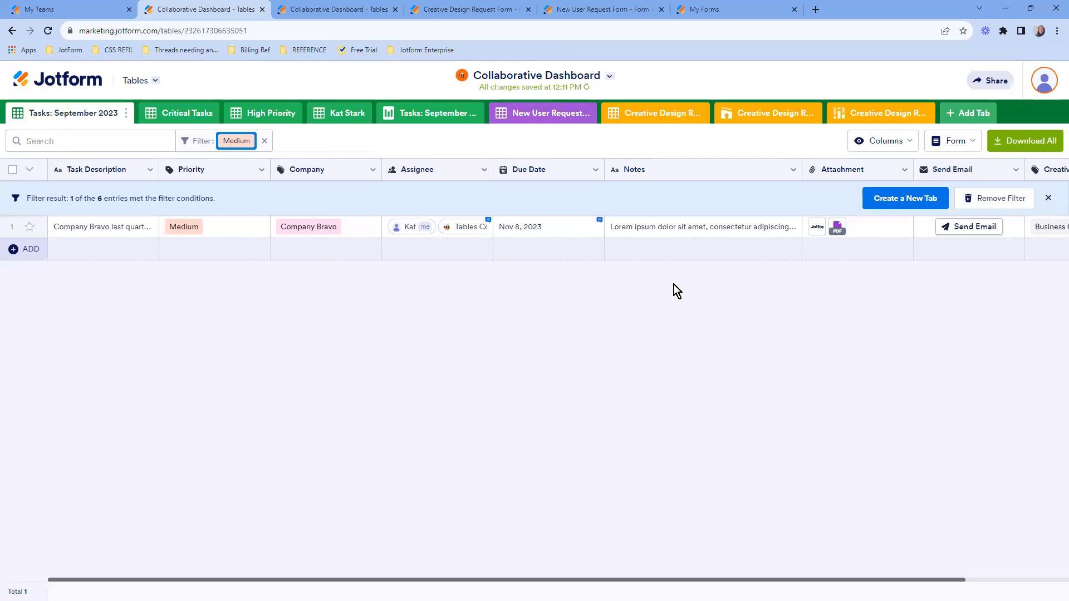
{"action": "left_click_drag", "start_coordinate": [795, 125], "coordinate": [330, 122]}
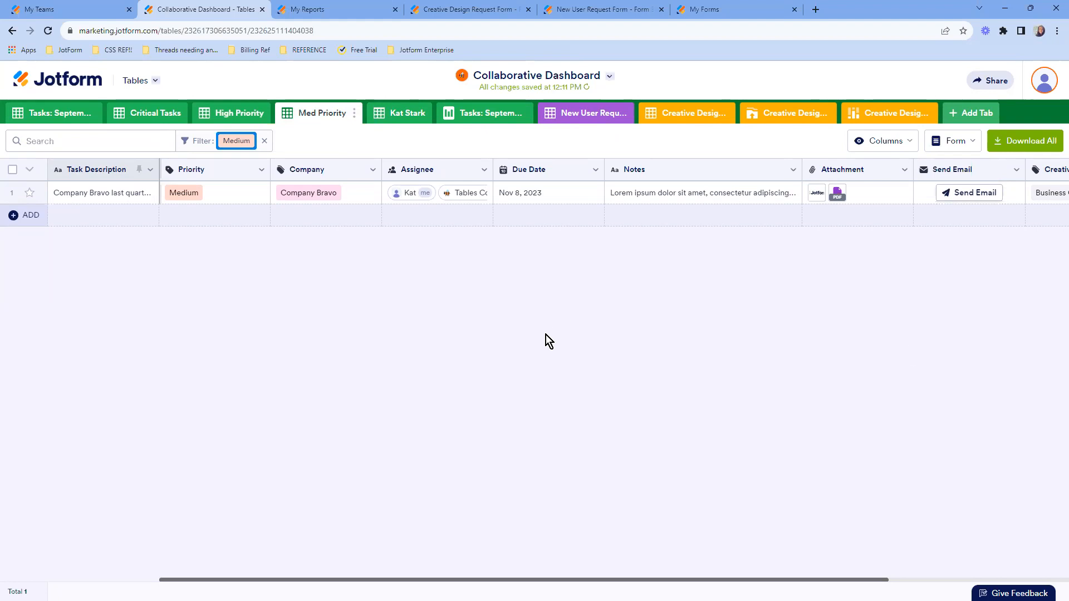
- Return to Tasks: September 2023 and remove its Medium priority filter
{"action": "mouse_move", "coordinate": [186, 146]}
{"action": "left_click", "coordinate": [85, 114]}
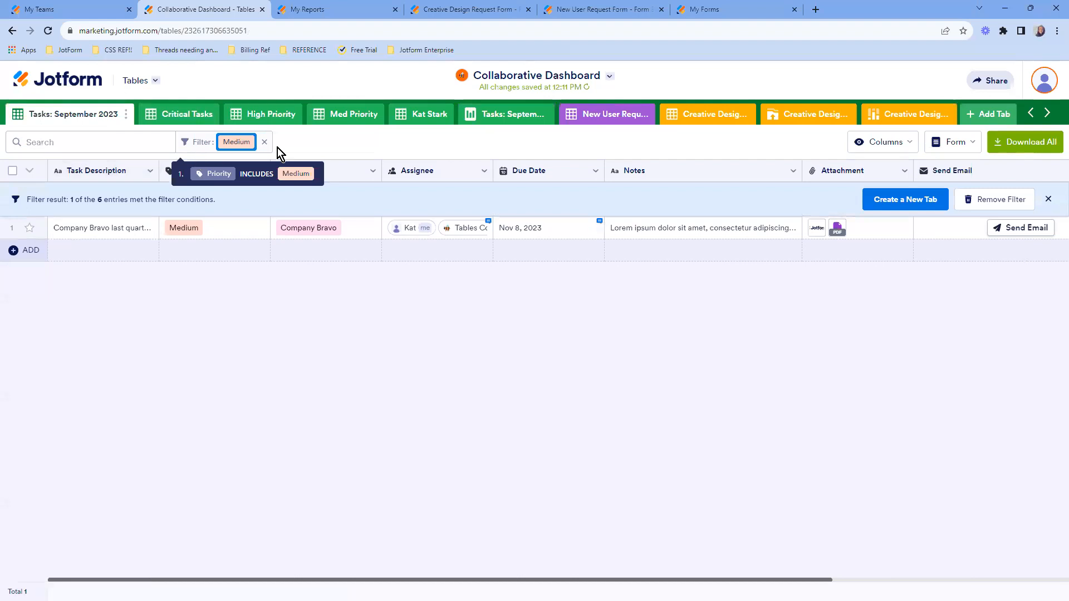
{"action": "left_click", "coordinate": [1003, 200]}
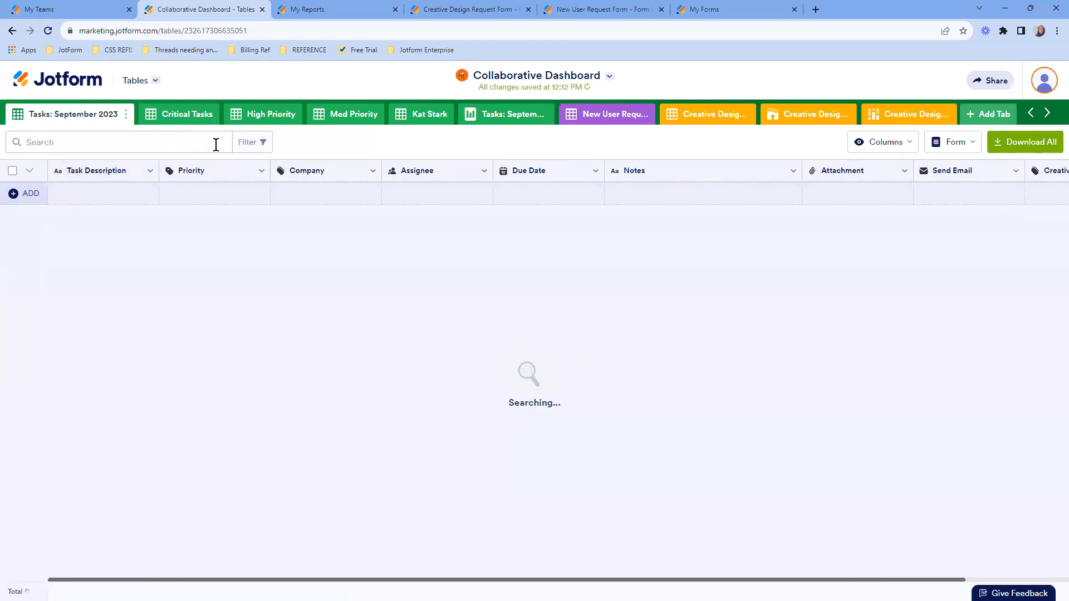
- Review the comparison options for a Due Date filter, and leave without applying it
{"action": "left_click", "coordinate": [247, 142]}
{"action": "left_click", "coordinate": [68, 238]}
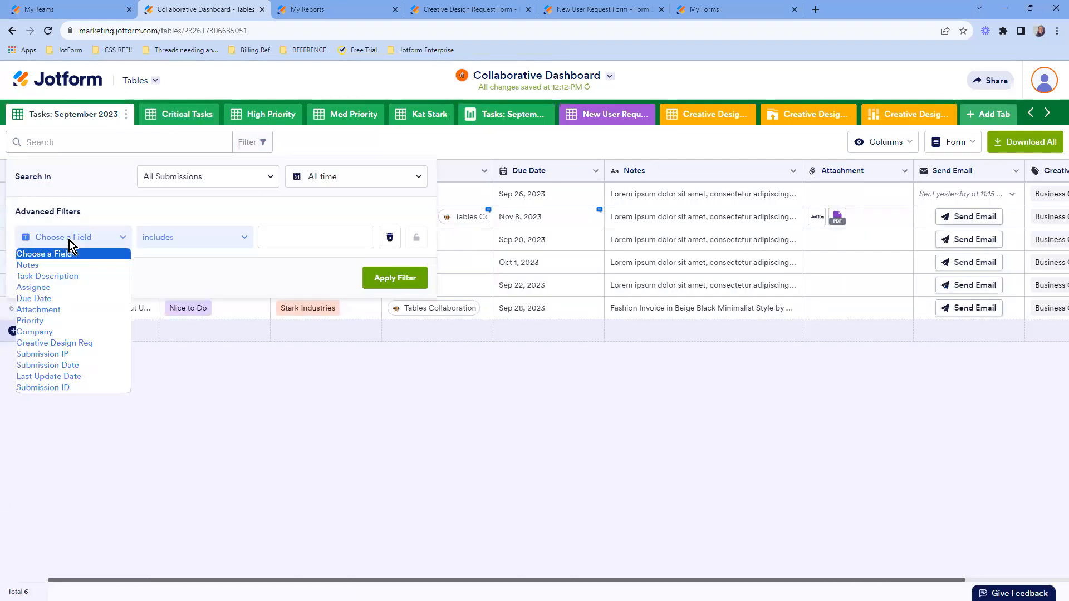
{"action": "left_click", "coordinate": [63, 299]}
{"action": "left_click", "coordinate": [201, 236]}
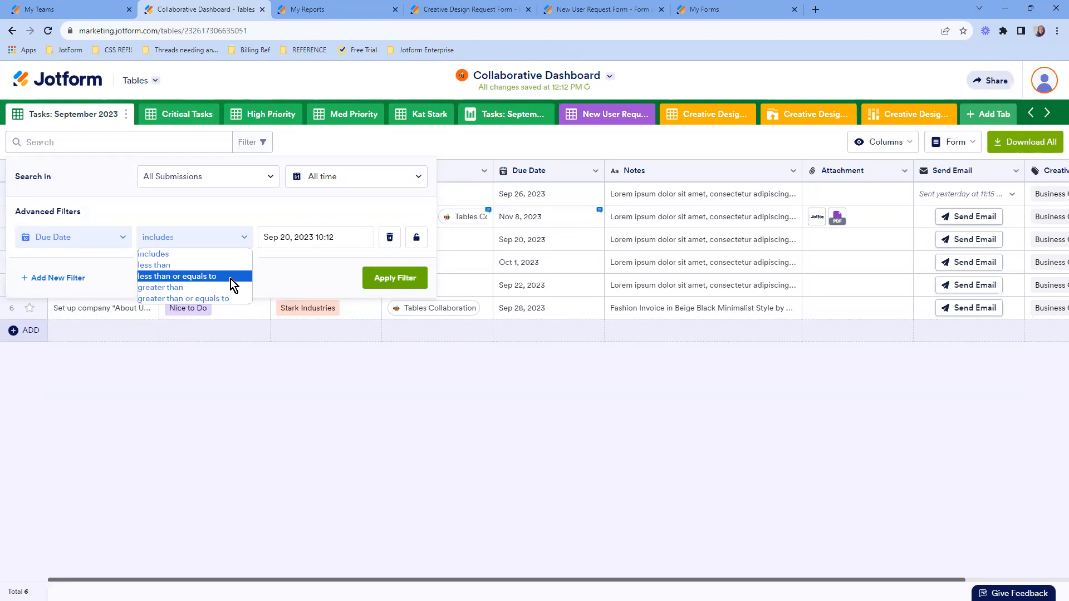
{"action": "left_click", "coordinate": [669, 402]}
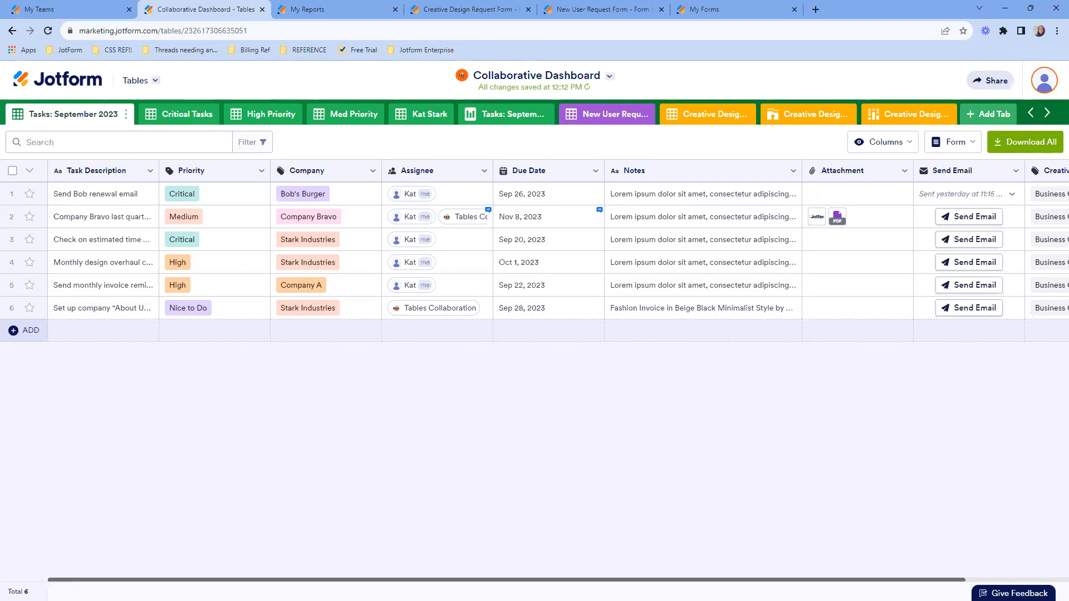
- Add the line "(K) 09/20 - Update update update" above the existing text in the first task's Notes, separated by a blank line
{"action": "mouse_move", "coordinate": [593, 216]}
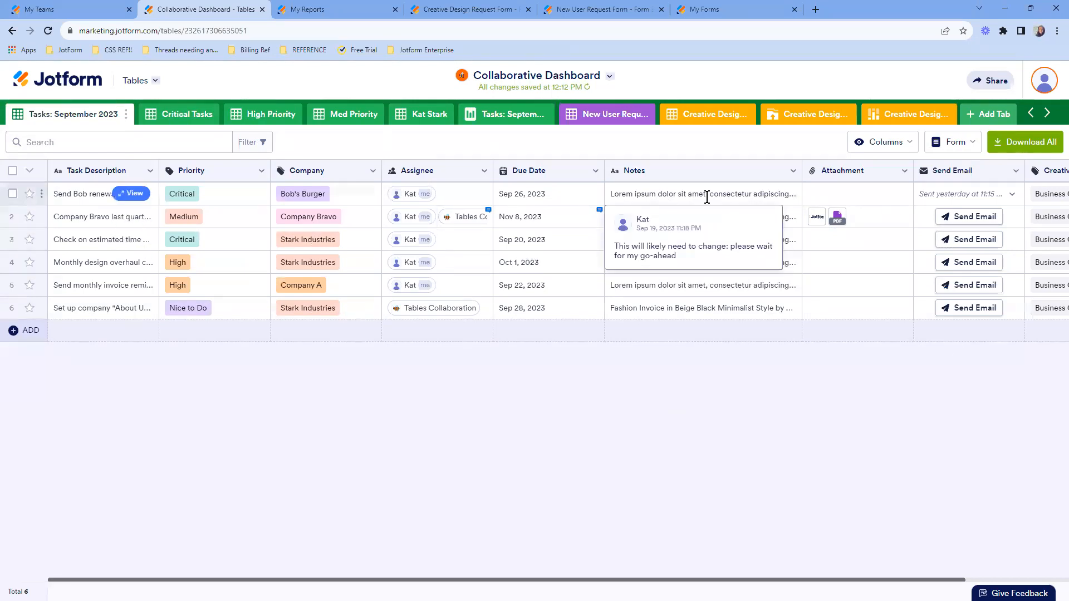
{"action": "left_click", "coordinate": [733, 195]}
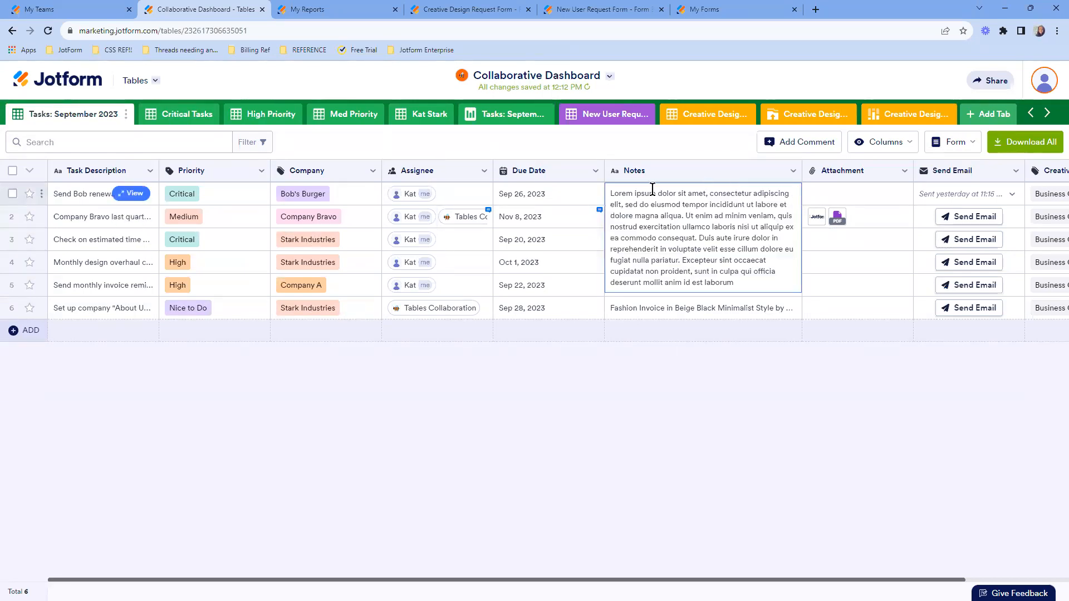
{"action": "left_click", "coordinate": [608, 189]}
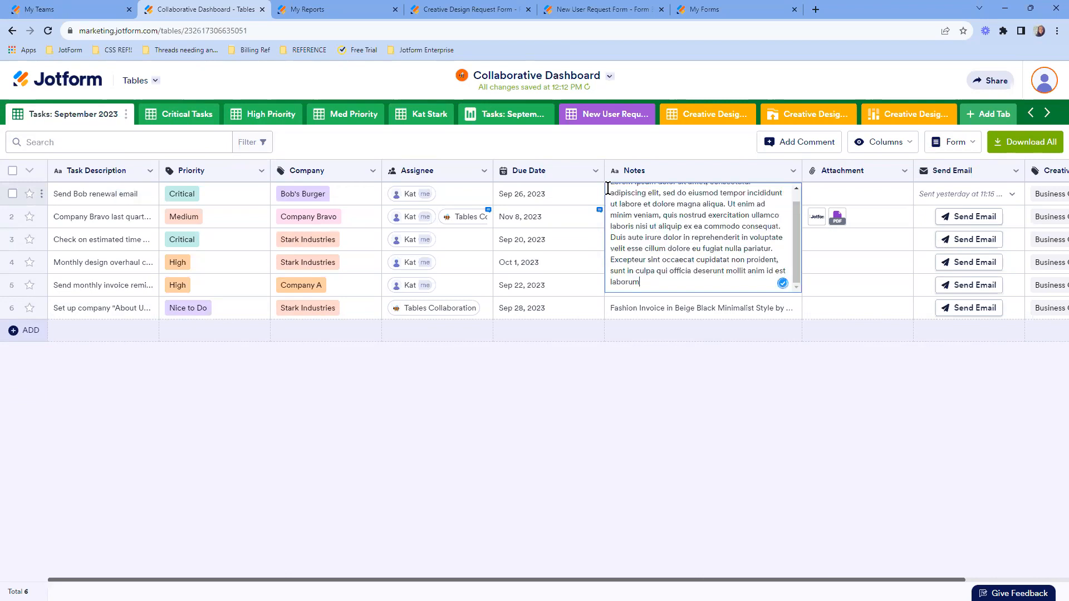
{"action": "scroll", "coordinate": [624, 226], "scroll_direction": "up", "scroll_amount": 1}
{"action": "left_click", "coordinate": [613, 194]}
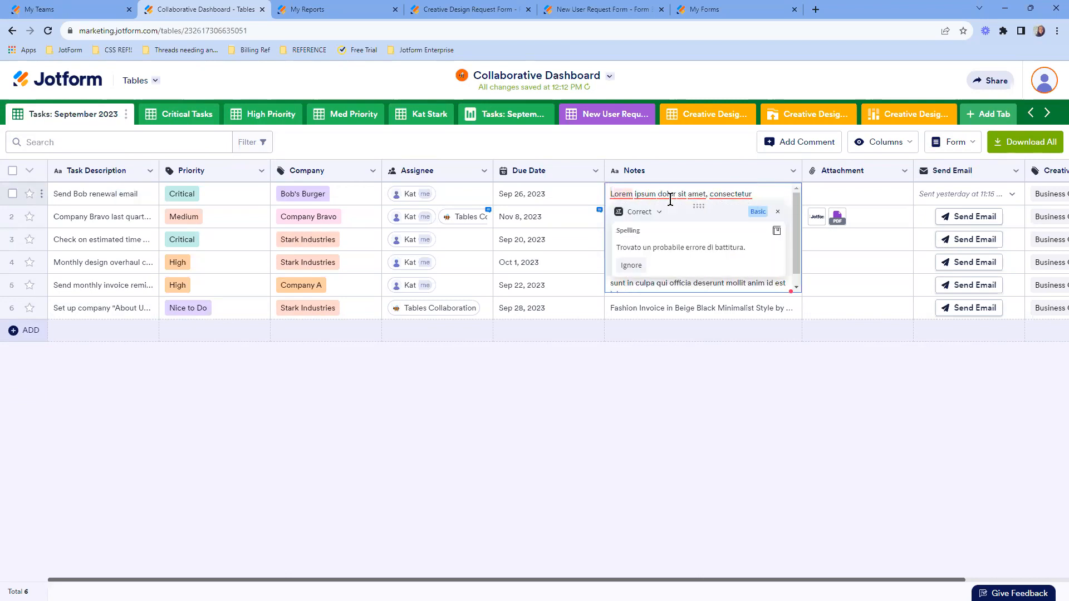
{"action": "key", "text": "Return"}
{"action": "key", "text": "Return"}
{"action": "left_click", "coordinate": [630, 193]}
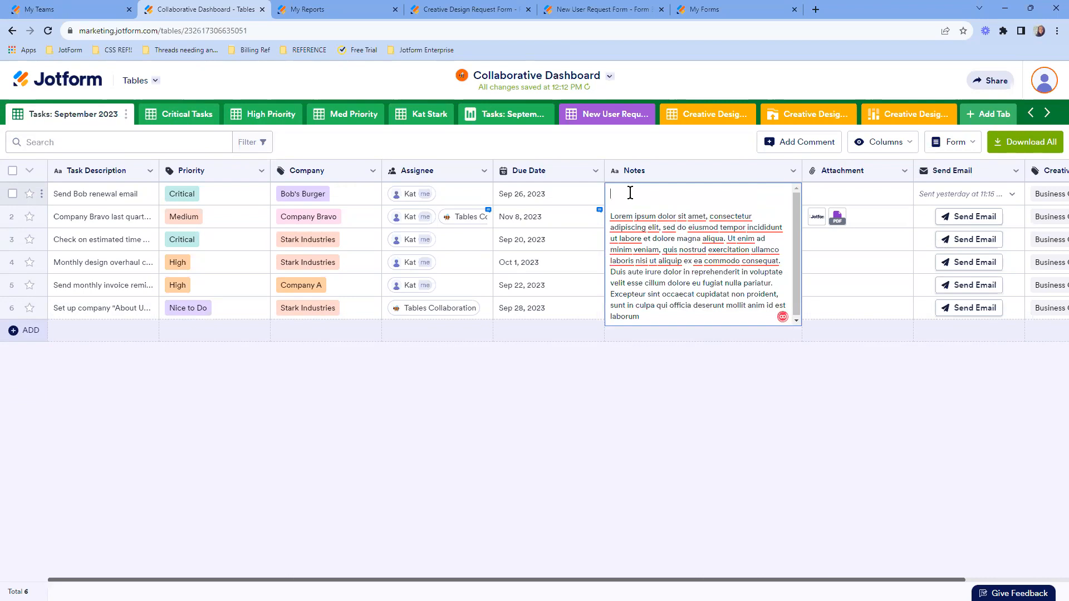
{"action": "type", "text": "(K) 09/20 - Upda"}
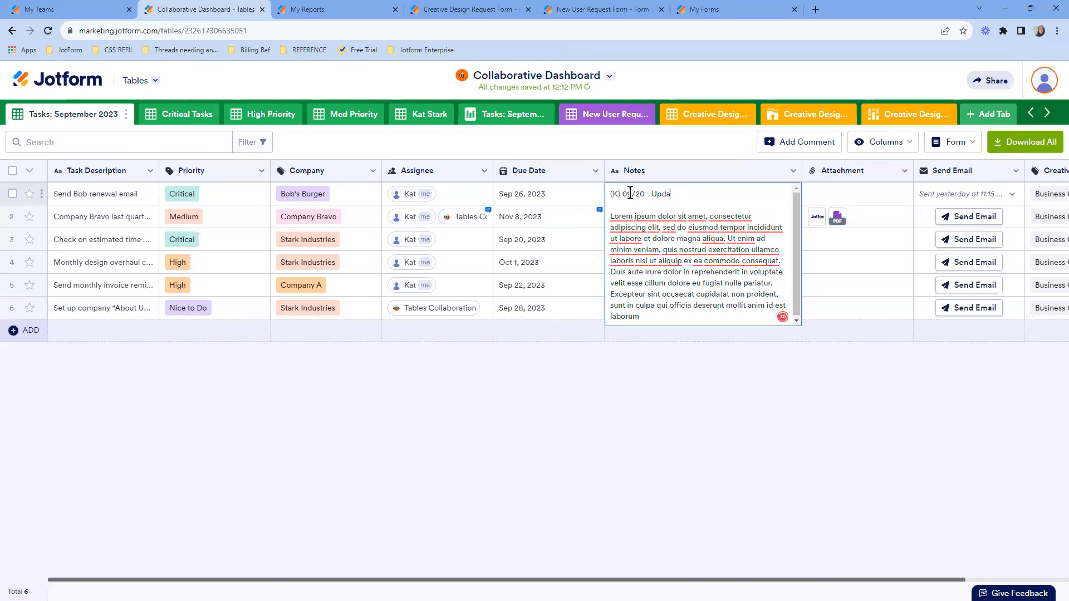
{"action": "type", "text": "te update update"}
{"action": "left_click", "coordinate": [660, 500]}
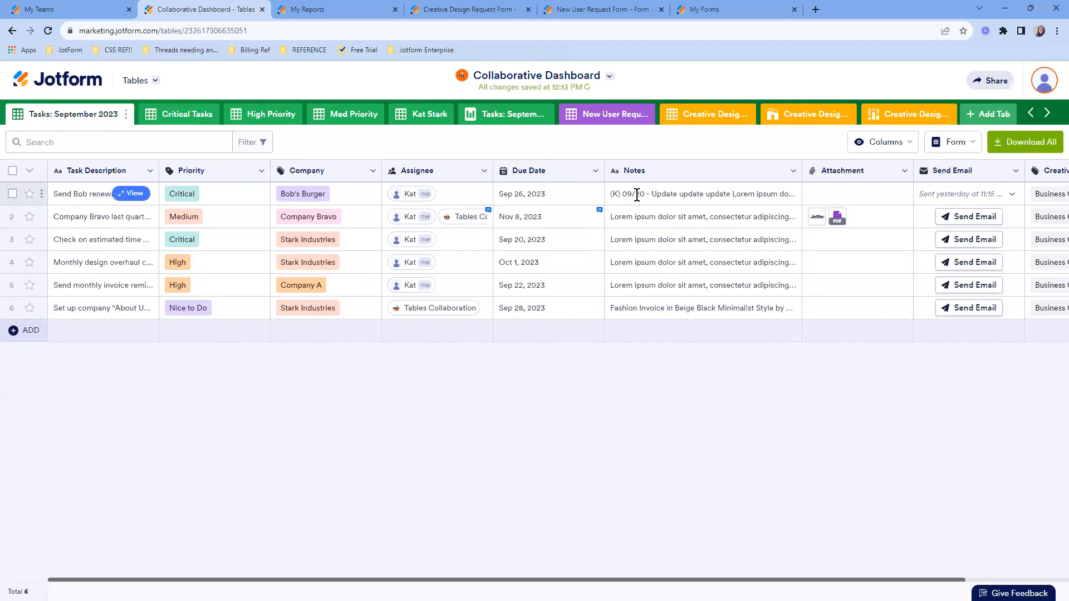
- Read the comment on the Company Bravo task's Assignee cell, open its reply field, and leave without replying
{"action": "mouse_move", "coordinate": [574, 211]}
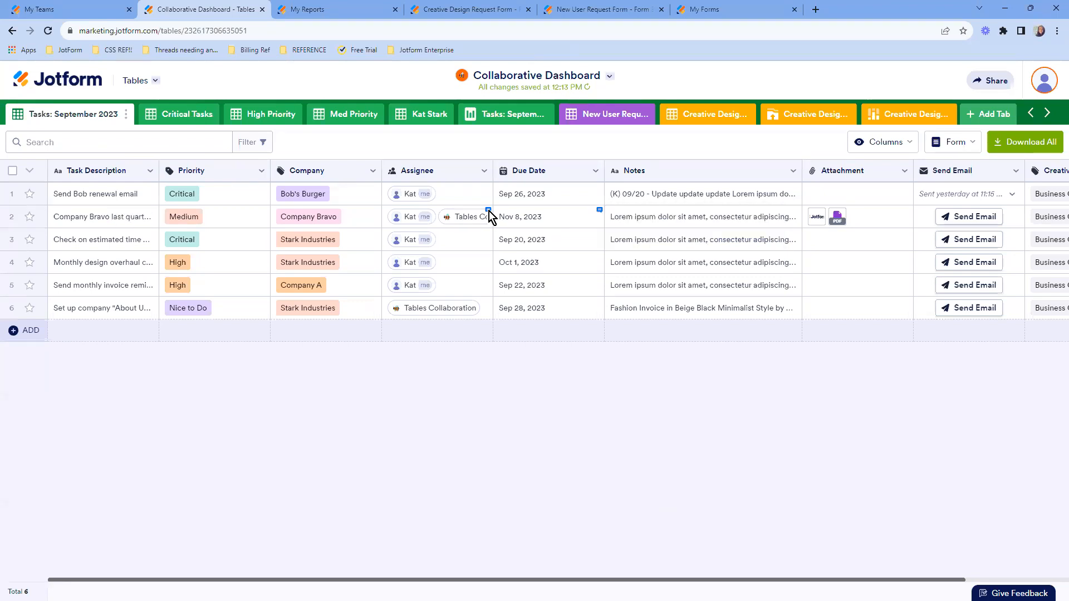
{"action": "mouse_move", "coordinate": [488, 212]}
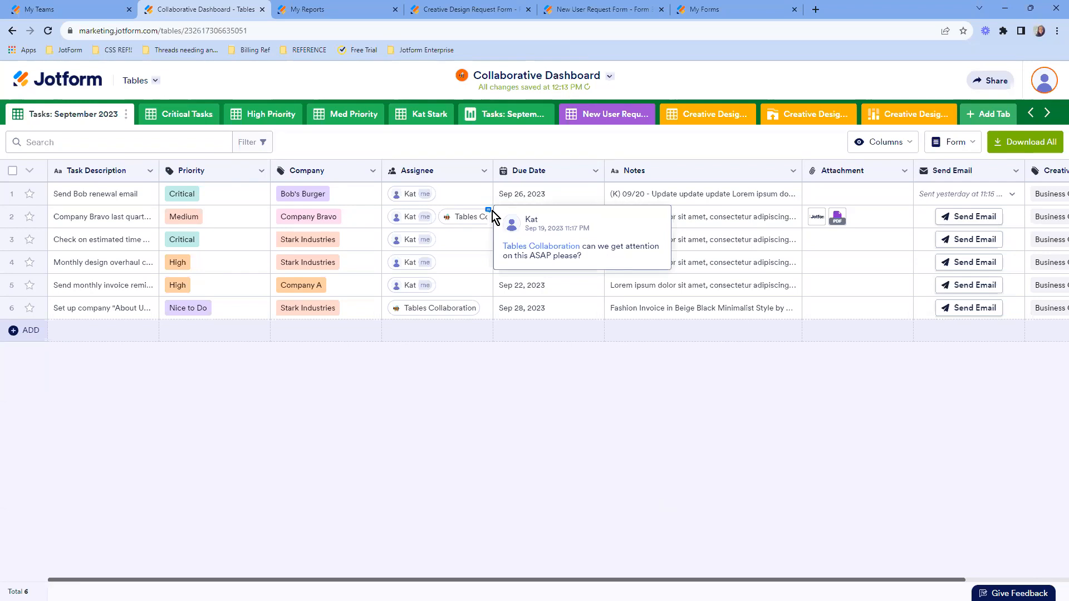
{"action": "left_click", "coordinate": [598, 272]}
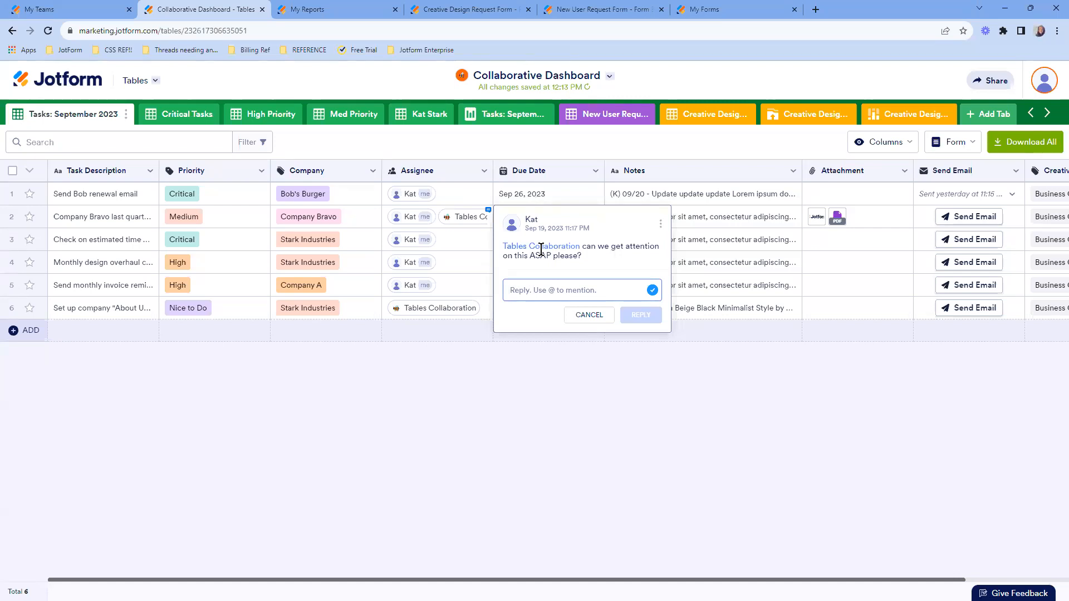
{"action": "left_click", "coordinate": [640, 436]}
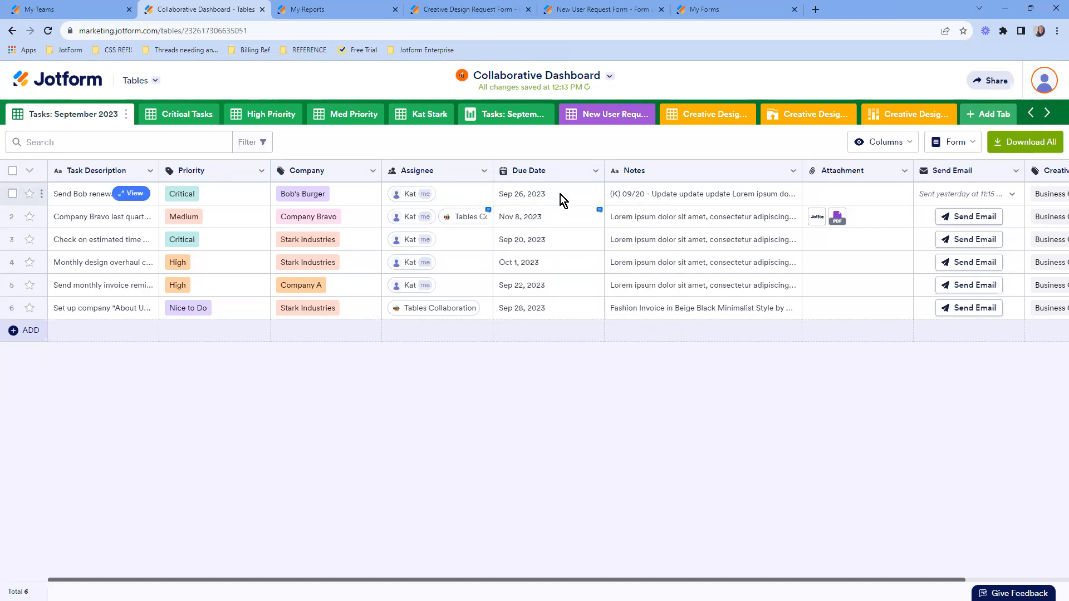
- Open a new comment for the Bob's Burger cell in the Company column, and cancel it without posting
{"action": "left_click", "coordinate": [345, 192]}
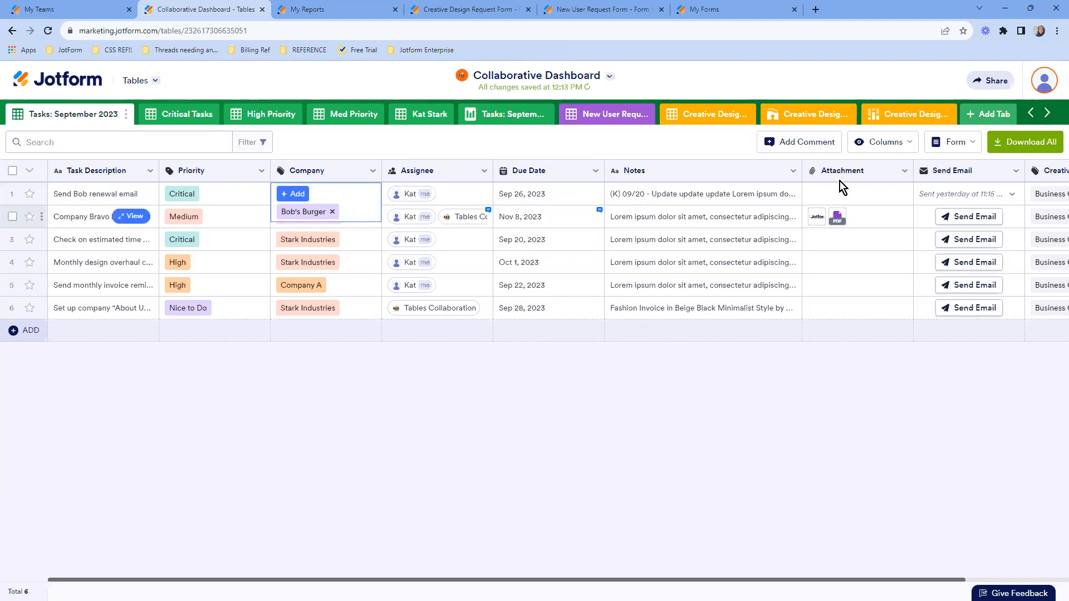
{"action": "left_click", "coordinate": [809, 142]}
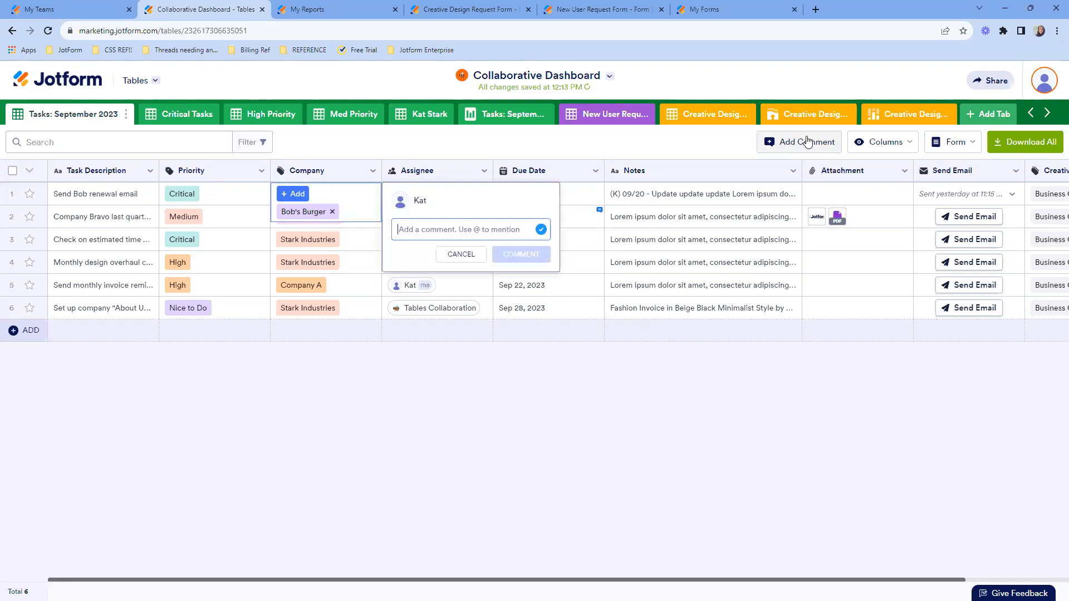
{"action": "left_click", "coordinate": [477, 256]}
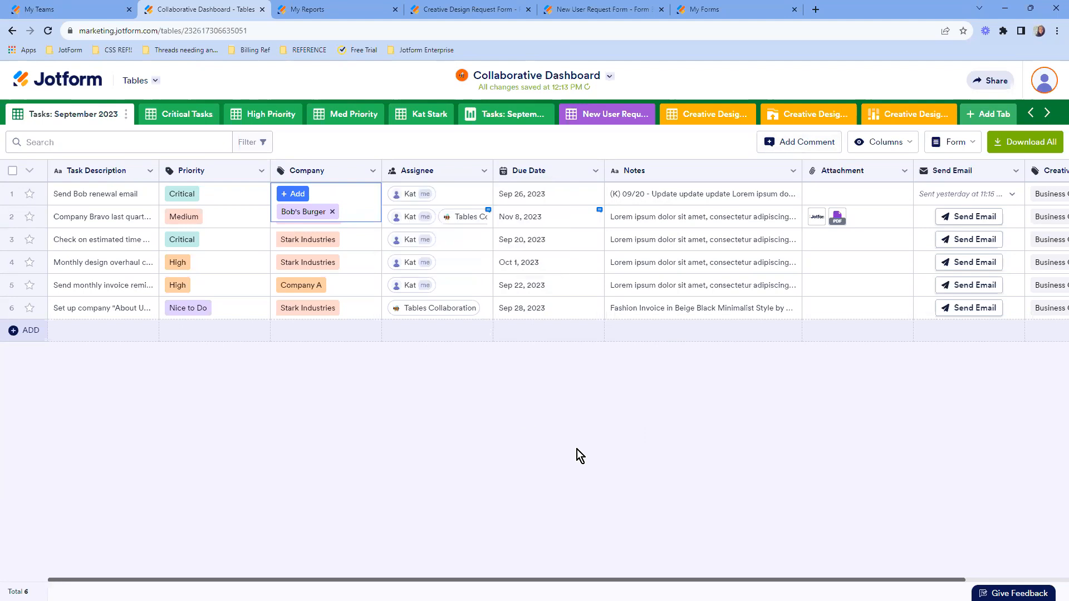
{"action": "left_click", "coordinate": [577, 449]}
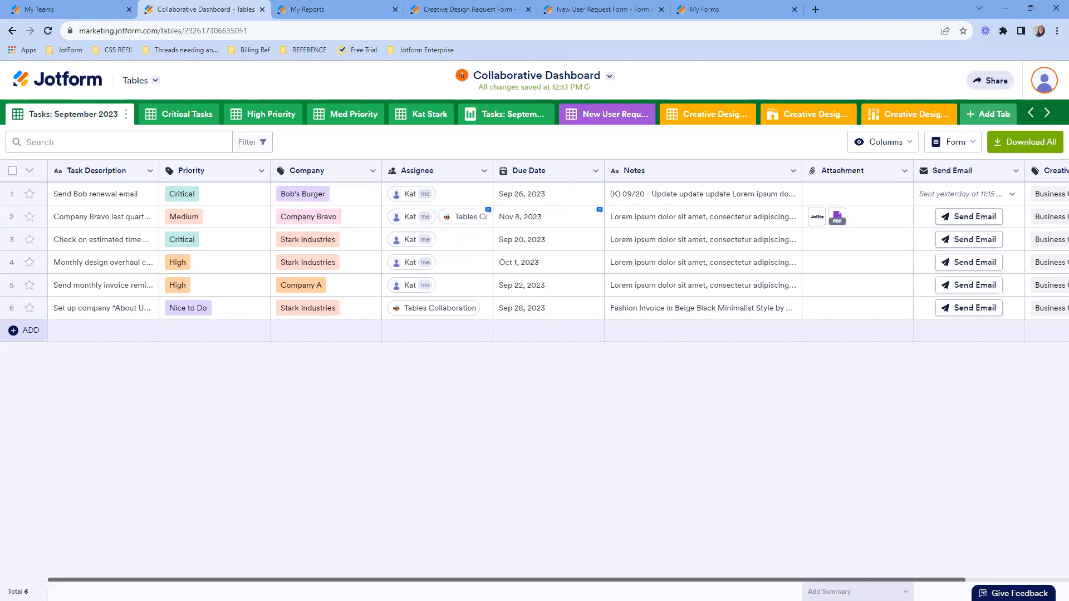
- Review the button column types available for a new column, and leave without adding one
{"action": "left_click_drag", "start_coordinate": [889, 585], "coordinate": [991, 568]}
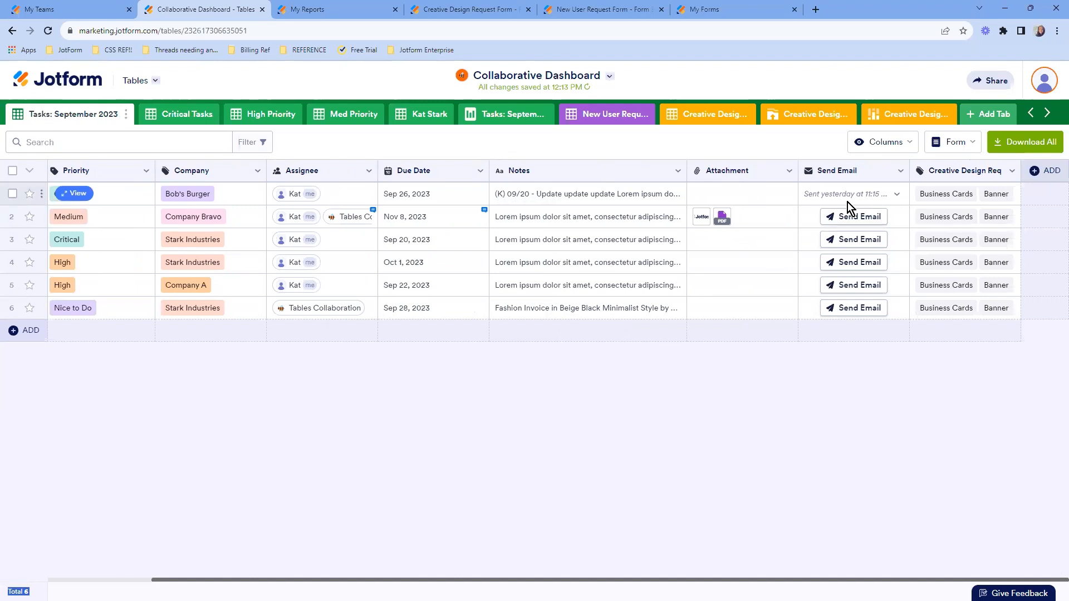
{"action": "left_click", "coordinate": [883, 129]}
{"action": "left_click", "coordinate": [883, 147]}
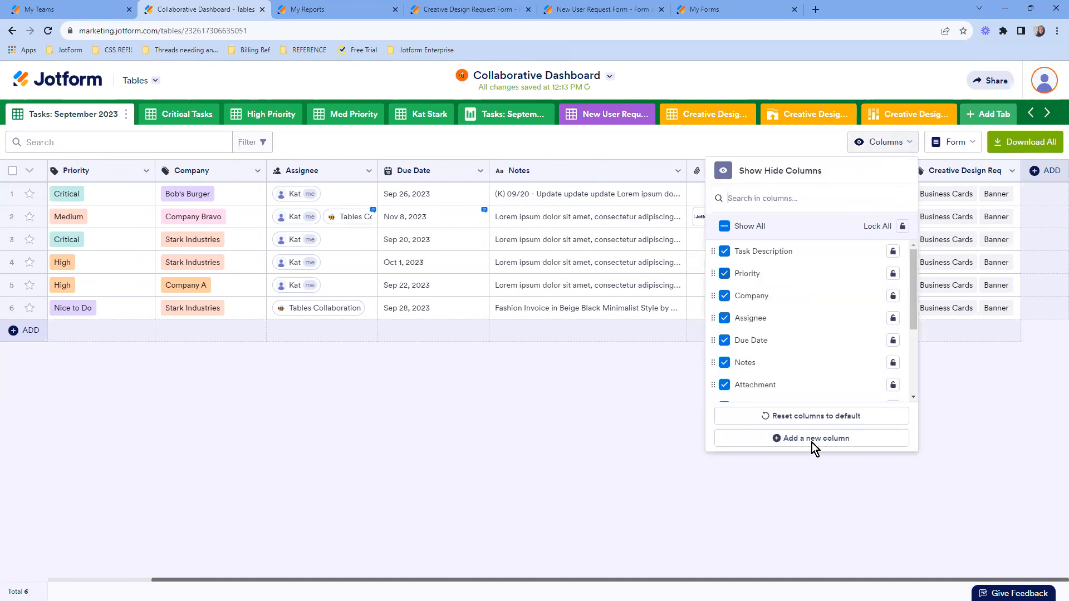
{"action": "left_click", "coordinate": [812, 443]}
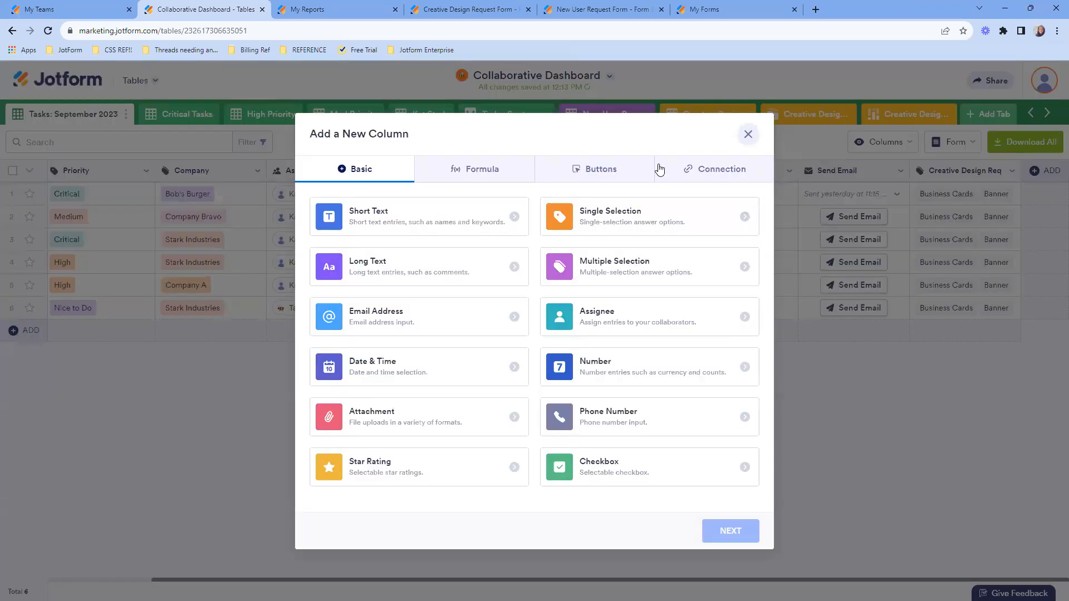
{"action": "left_click", "coordinate": [599, 171]}
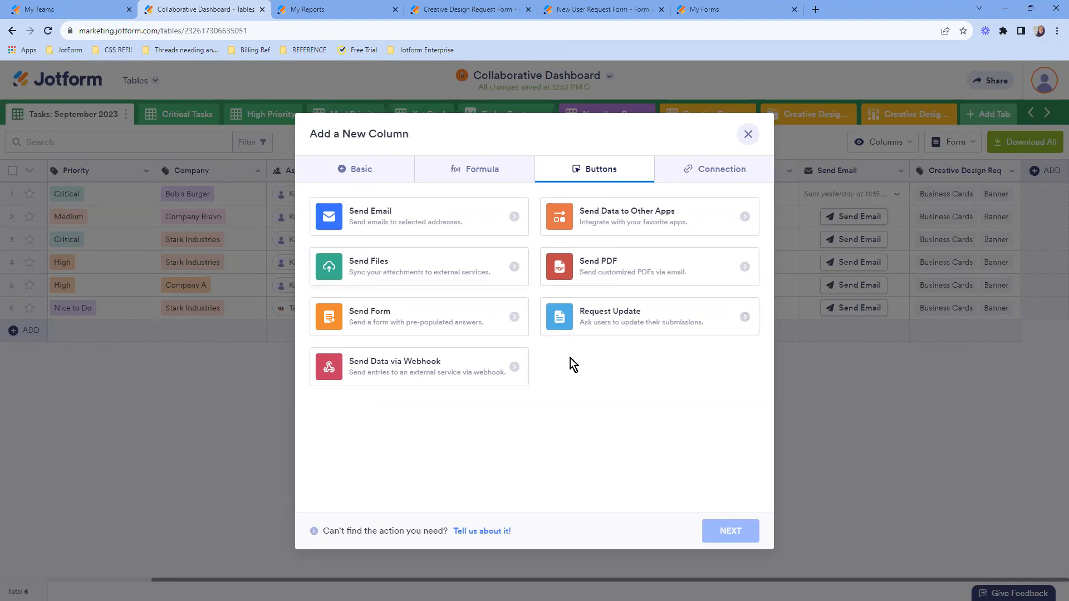
{"action": "left_click", "coordinate": [746, 136]}
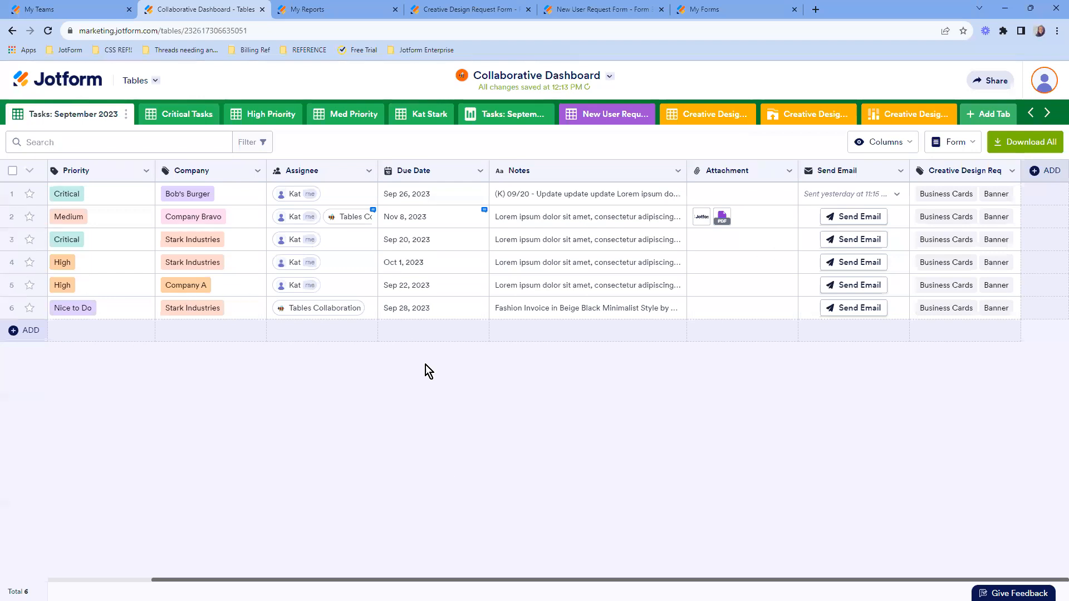
{"action": "left_click_drag", "start_coordinate": [443, 580], "coordinate": [242, 570]}
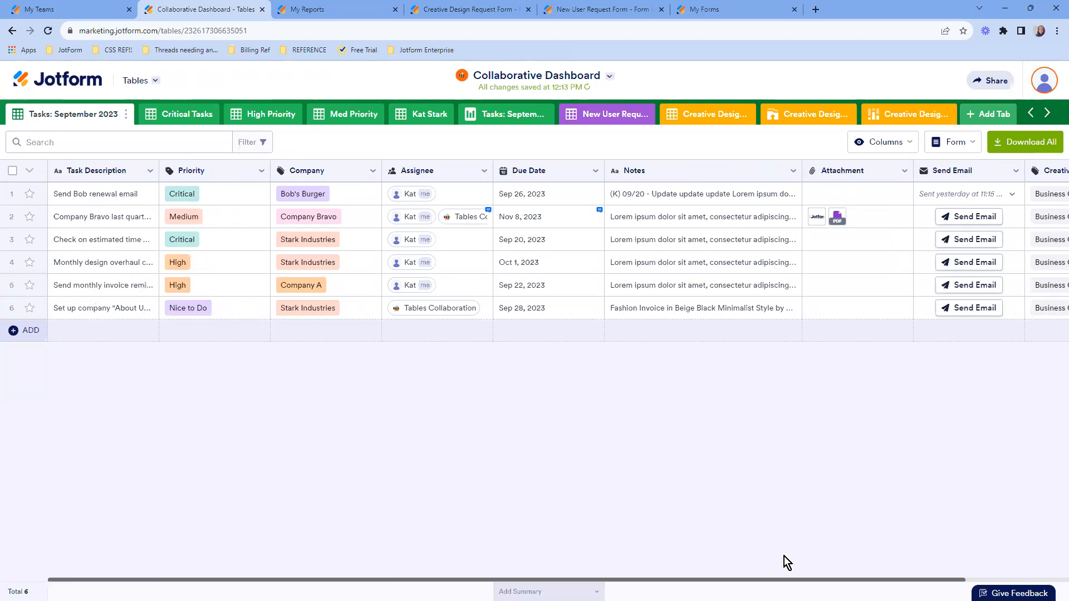
- Remove Notification 2 from the emails sent by the Send Email column, keeping Monthly Invoice: Company A, and apply the change
{"action": "left_click_drag", "start_coordinate": [830, 576], "coordinate": [1020, 536]}
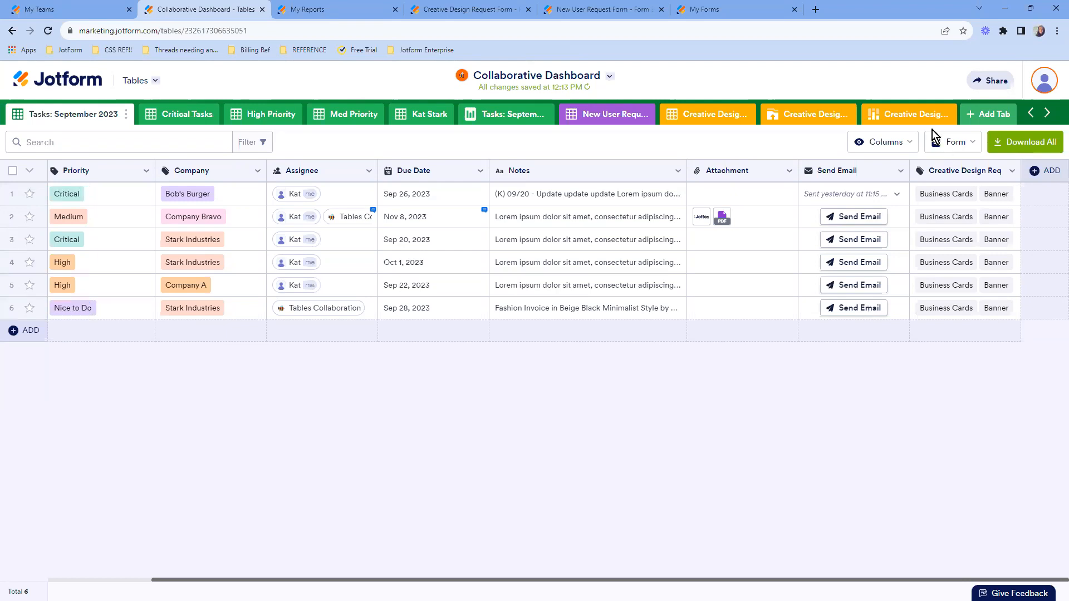
{"action": "left_click", "coordinate": [901, 171]}
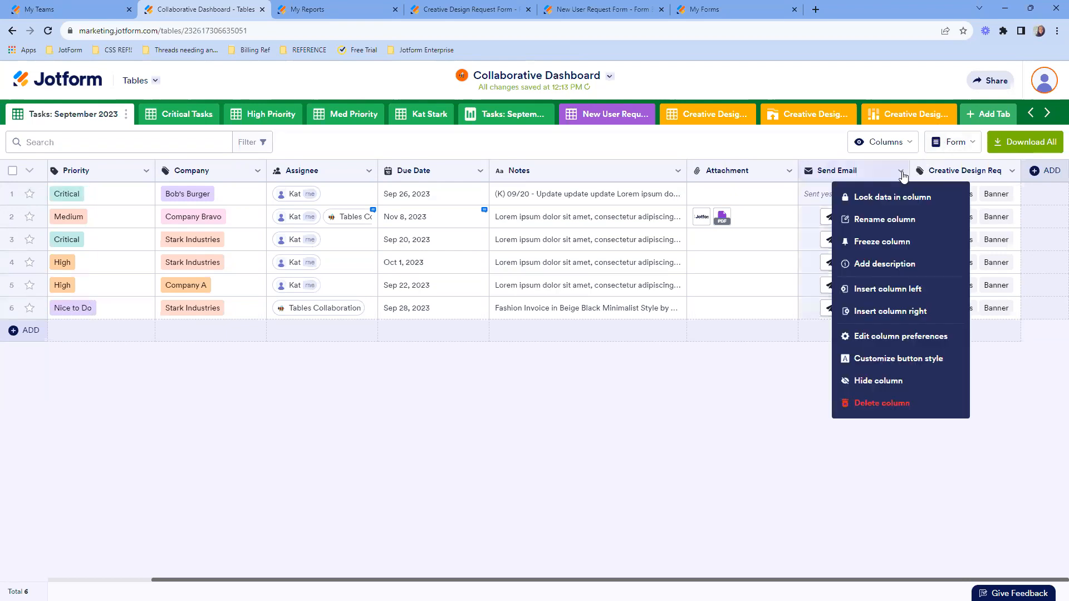
{"action": "left_click", "coordinate": [910, 337]}
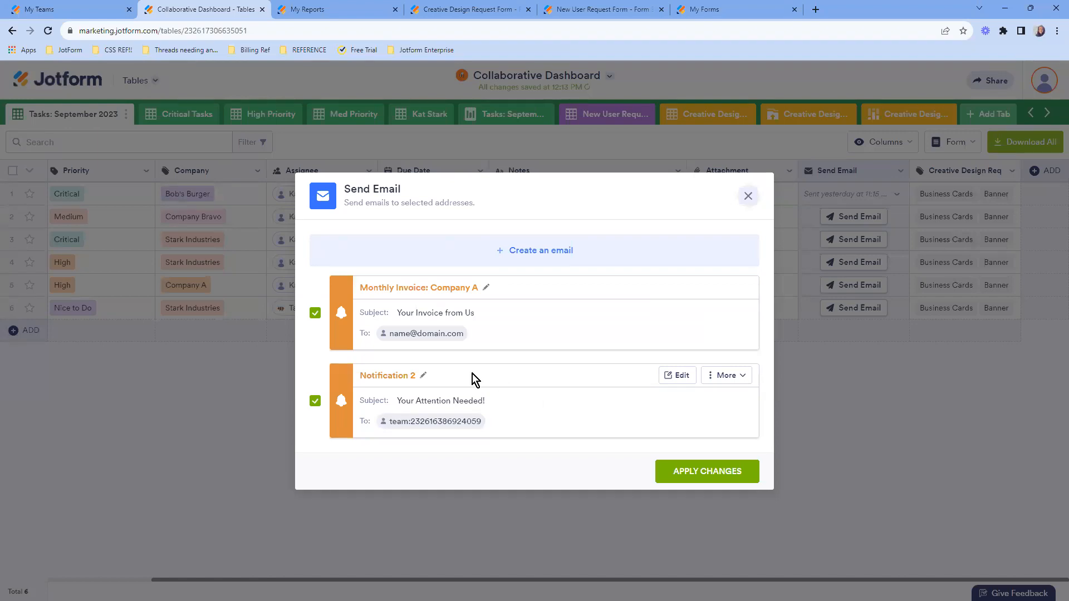
{"action": "left_click", "coordinate": [315, 401]}
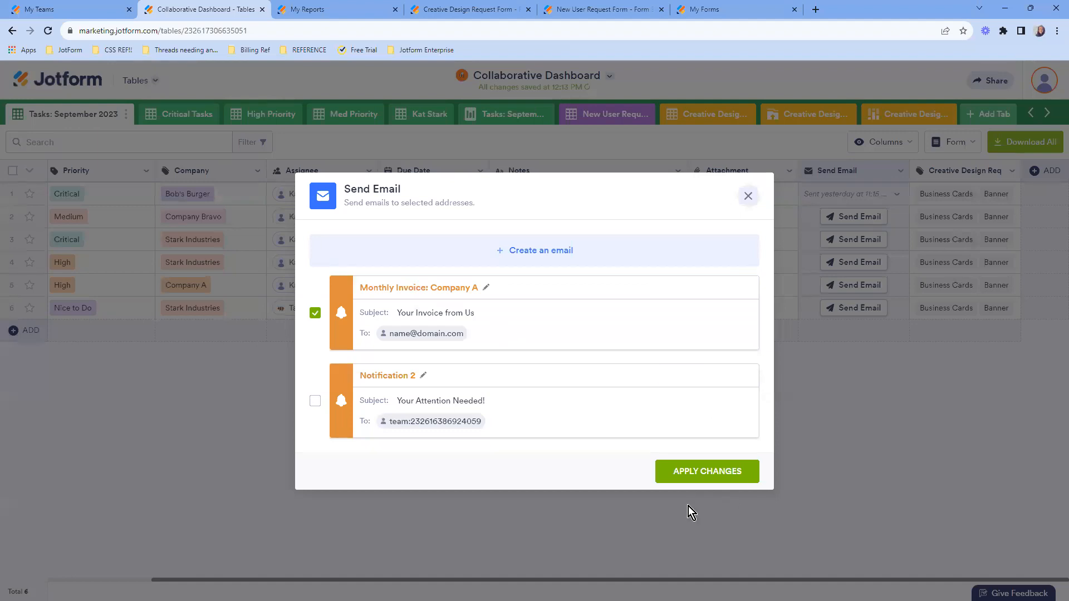
{"action": "left_click", "coordinate": [736, 476]}
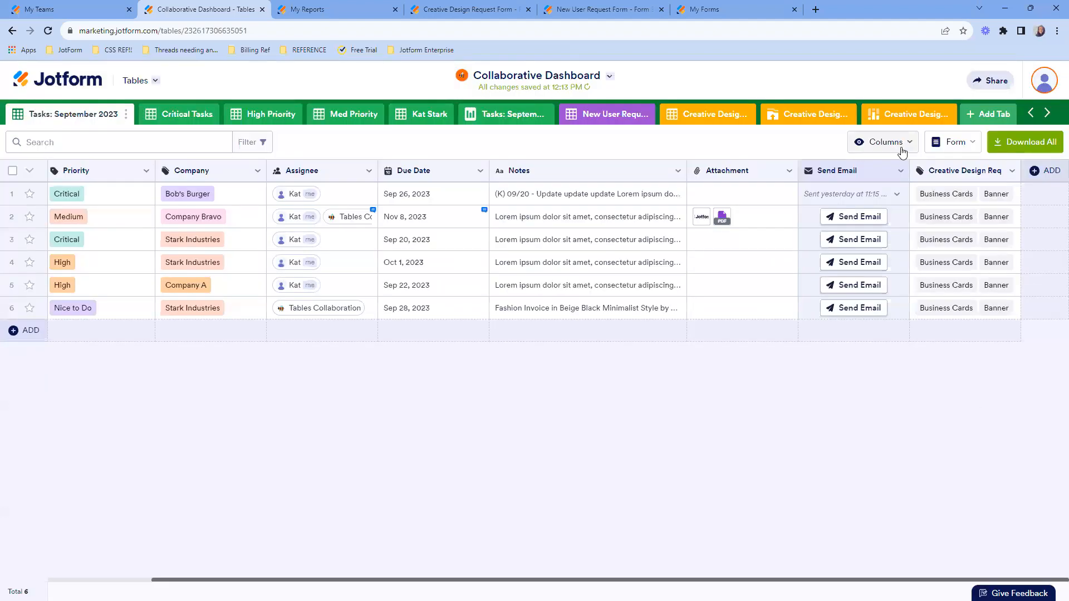
- Create a Send Email button column named Send Attn Email with only Notification 2 selected
{"action": "left_click", "coordinate": [902, 146]}
{"action": "left_click", "coordinate": [805, 438]}
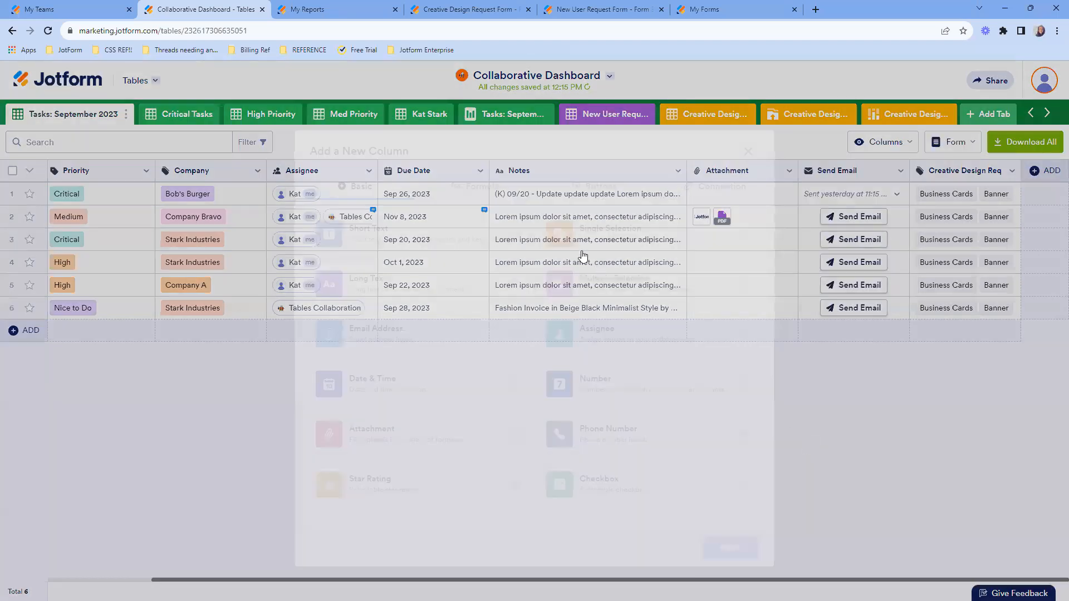
{"action": "left_click", "coordinate": [582, 169]}
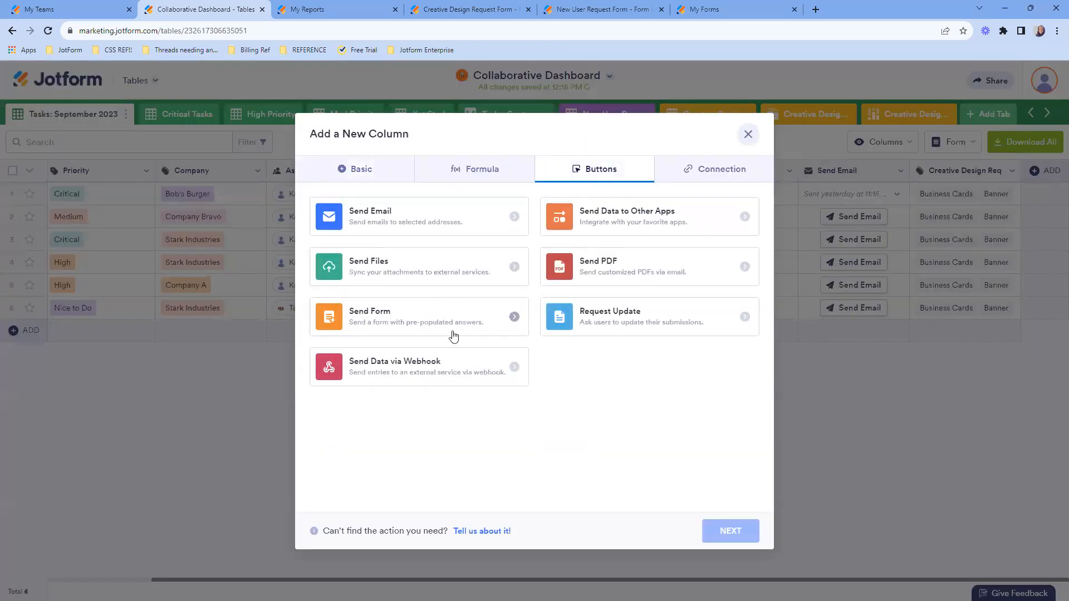
{"action": "left_click", "coordinate": [425, 222]}
{"action": "left_click", "coordinate": [746, 528]}
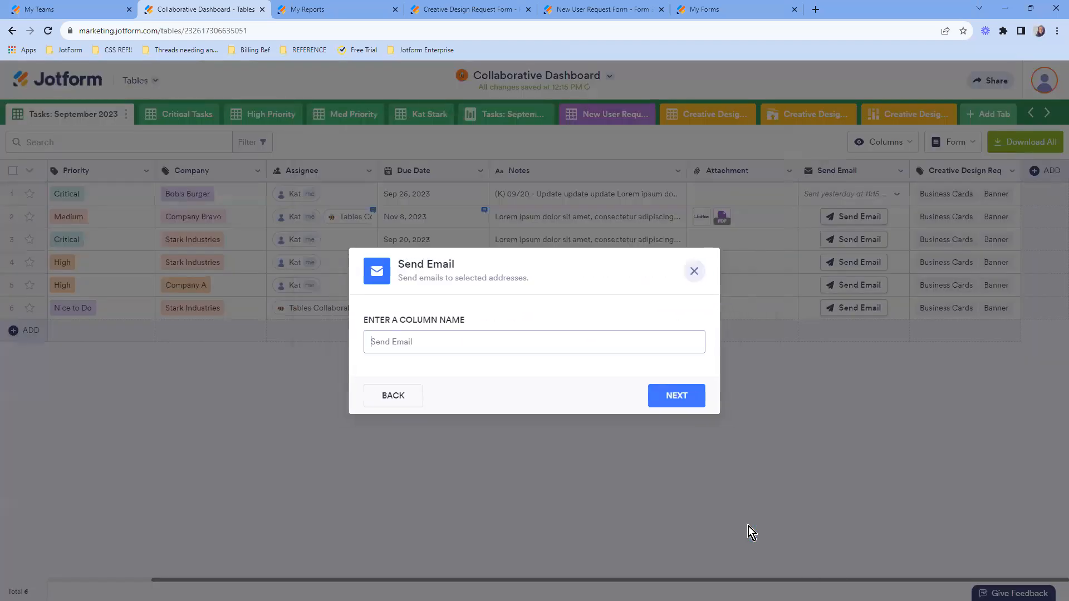
{"action": "type", "text": "Se"}
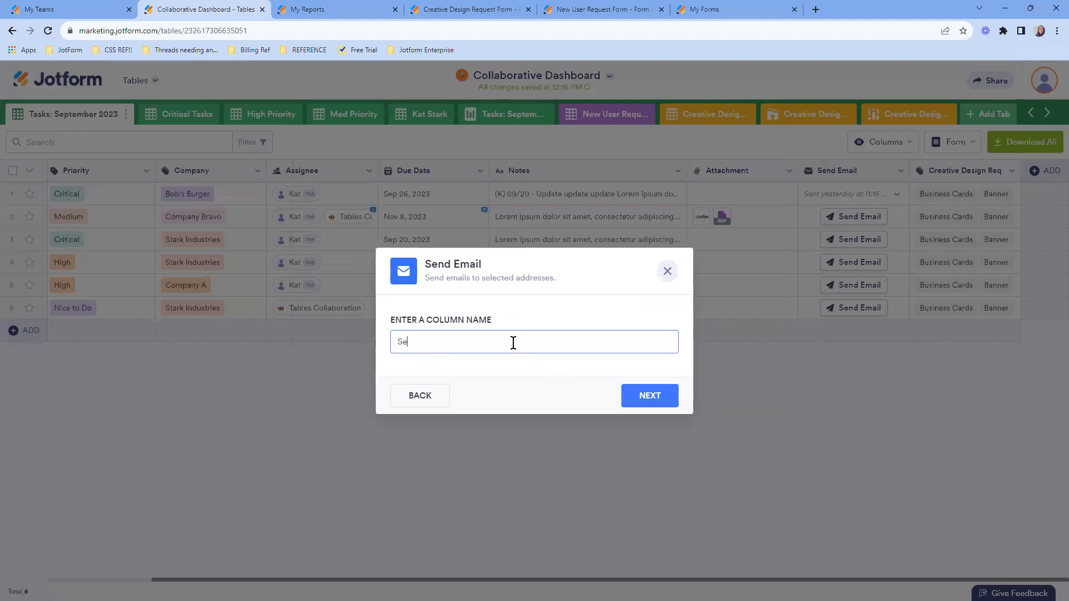
{"action": "type", "text": "nd Attn Email"}
{"action": "key", "text": "Return"}
{"action": "left_click", "coordinate": [316, 401]}
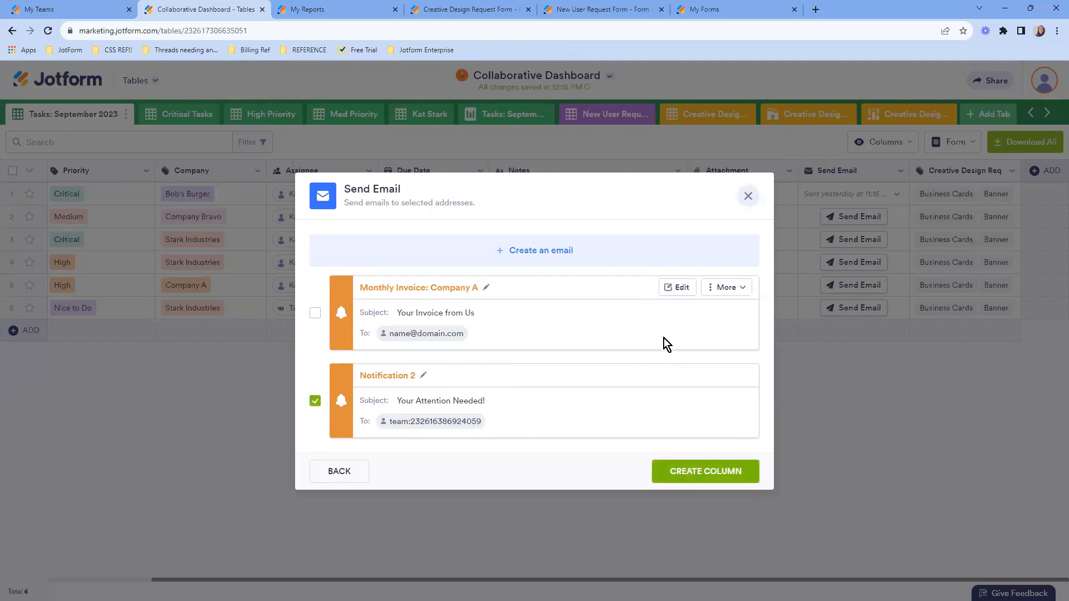
{"action": "left_click", "coordinate": [726, 476]}
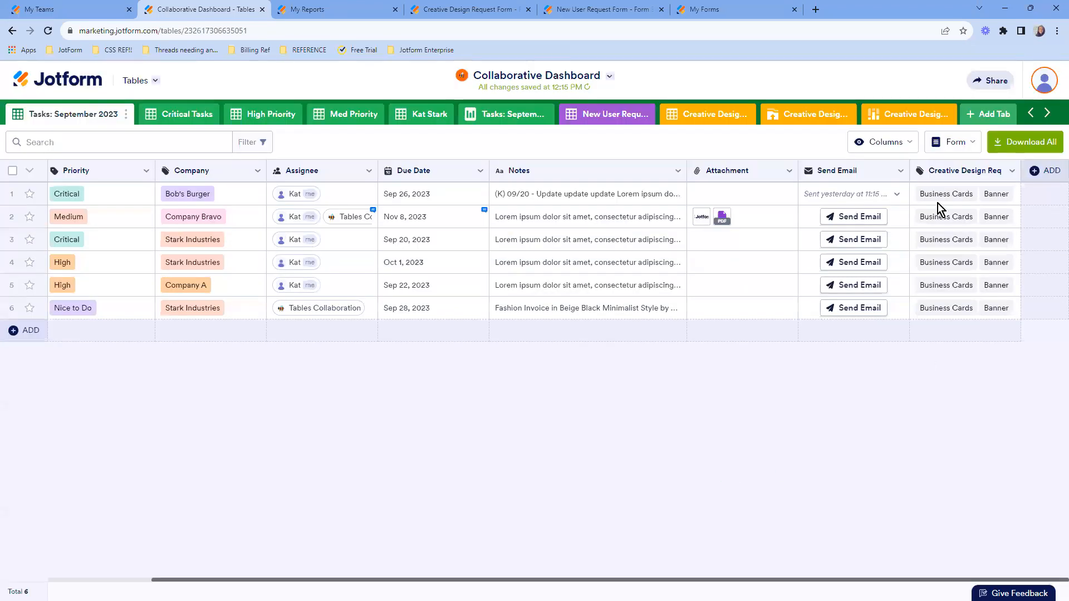
- Move the Send Attn Email column directly after Send Email, ahead of the Creative Design Req column
{"action": "left_click_drag", "start_coordinate": [918, 172], "coordinate": [815, 172]}
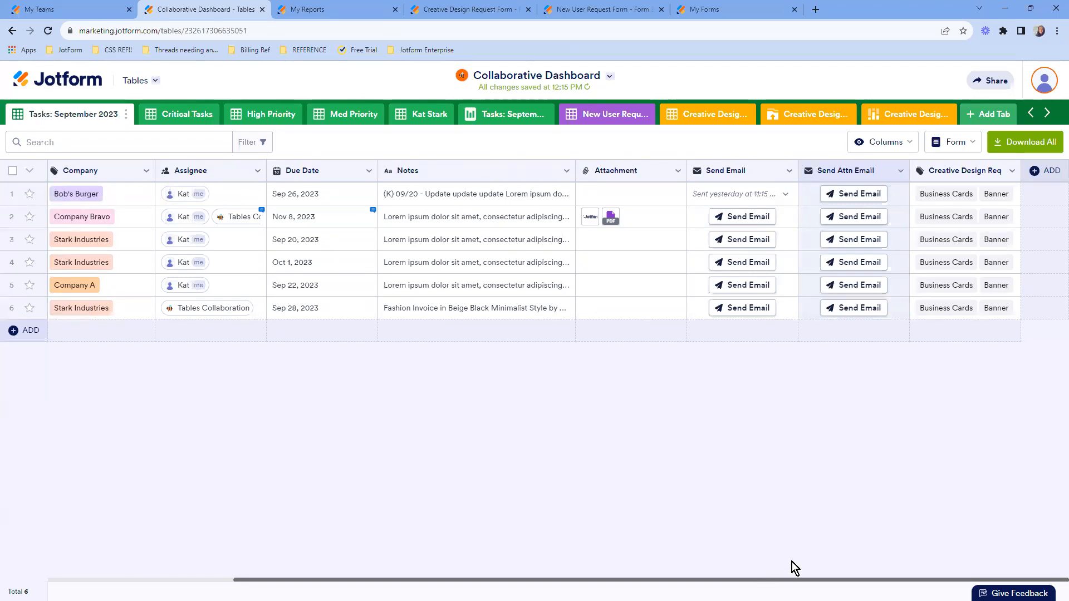
{"action": "left_click_drag", "start_coordinate": [777, 580], "coordinate": [419, 568]}
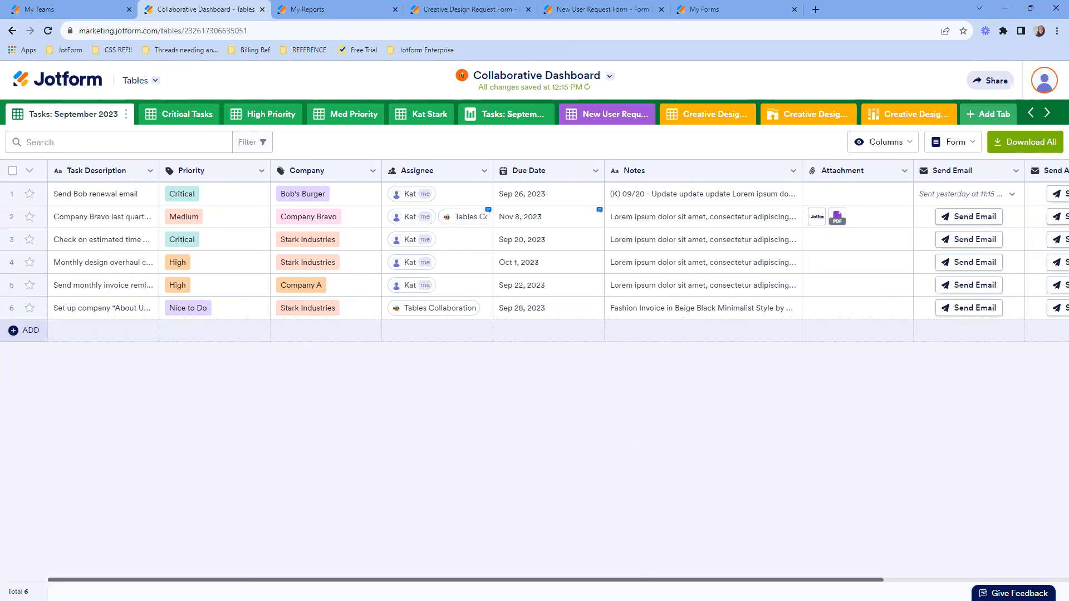
{"action": "scroll", "coordinate": [841, 577], "scroll_direction": "right", "scroll_amount": 4}
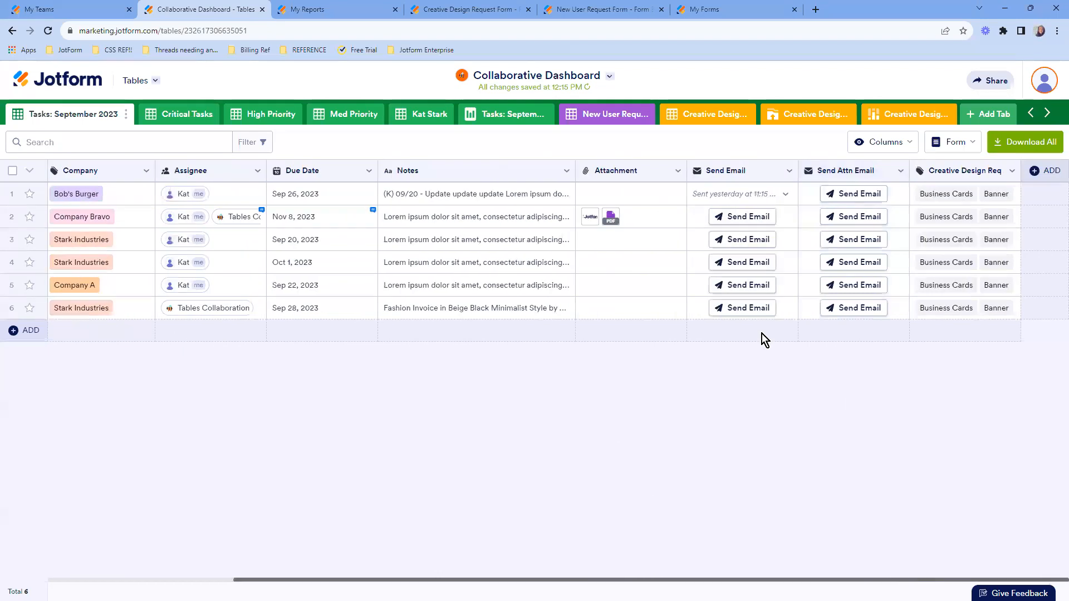
- Send the Send Email column's message for the Company A row and check its resend option without resending
{"action": "left_click", "coordinate": [740, 286]}
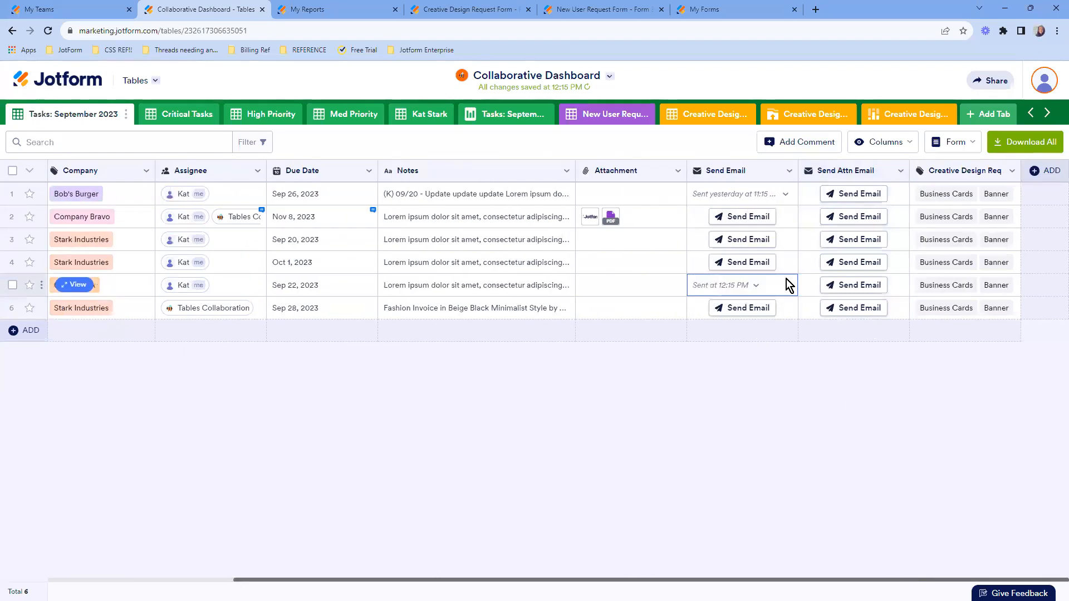
{"action": "left_click", "coordinate": [757, 290]}
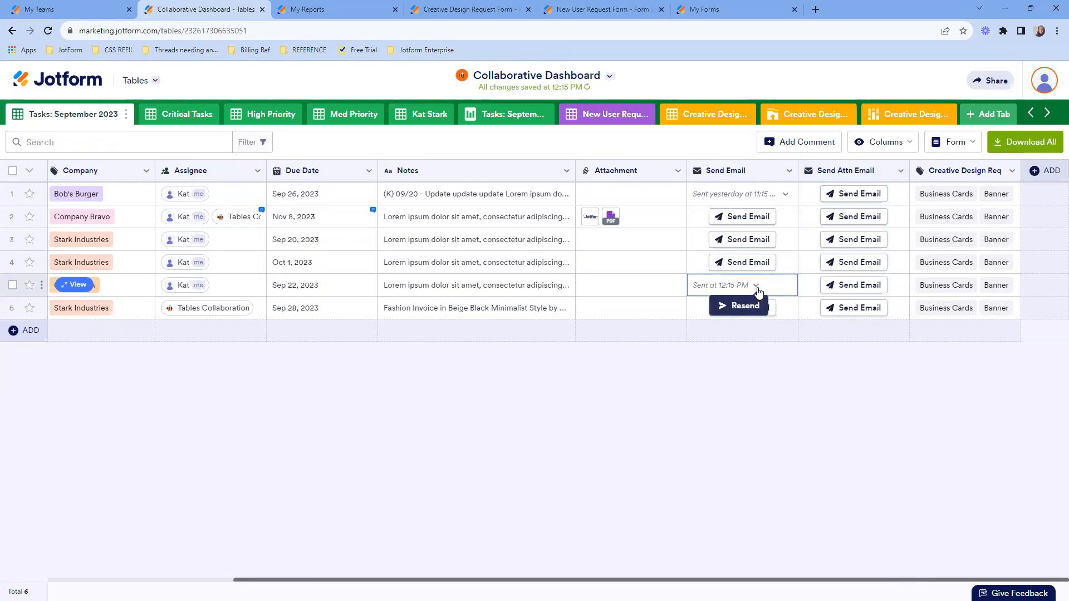
{"action": "left_click", "coordinate": [777, 446]}
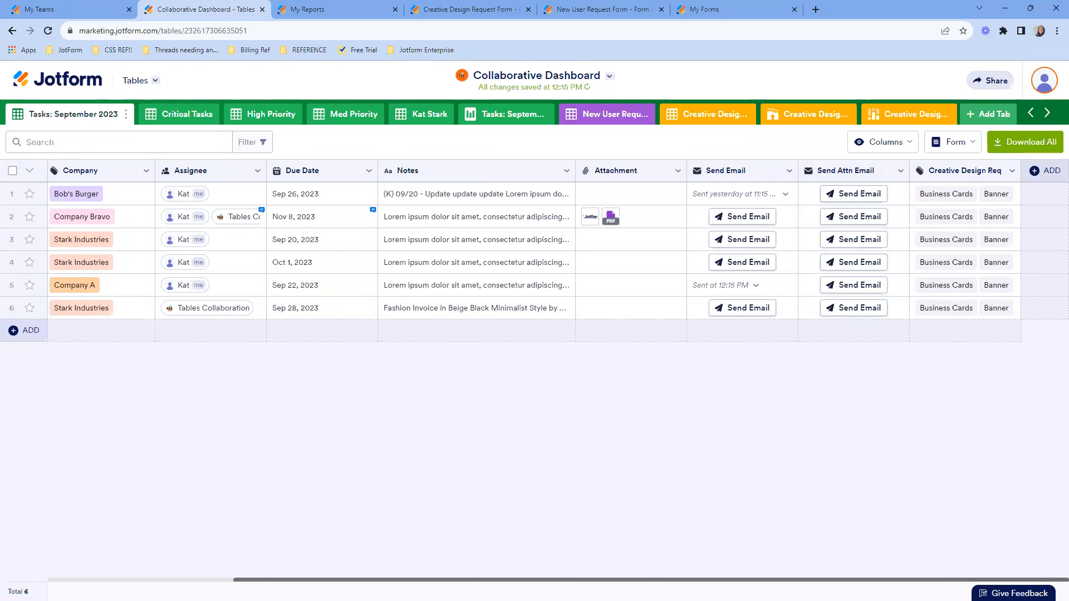
- Review the column visibility options and the formula and connection types for a new column, and leave without adding one
{"action": "left_click", "coordinate": [903, 144]}
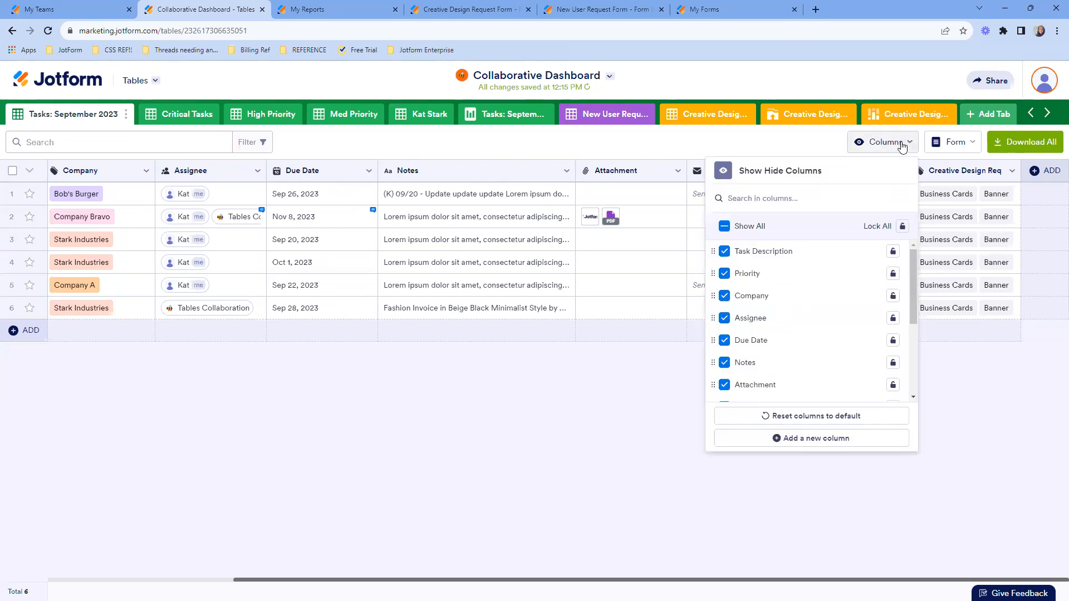
{"action": "left_click", "coordinate": [1012, 456]}
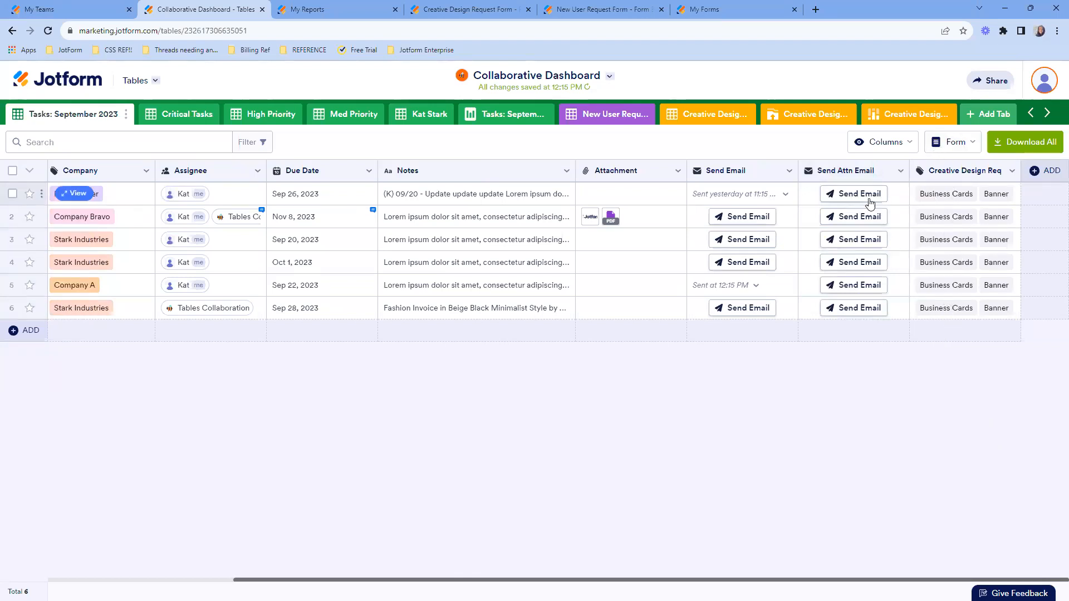
{"action": "left_click", "coordinate": [880, 146]}
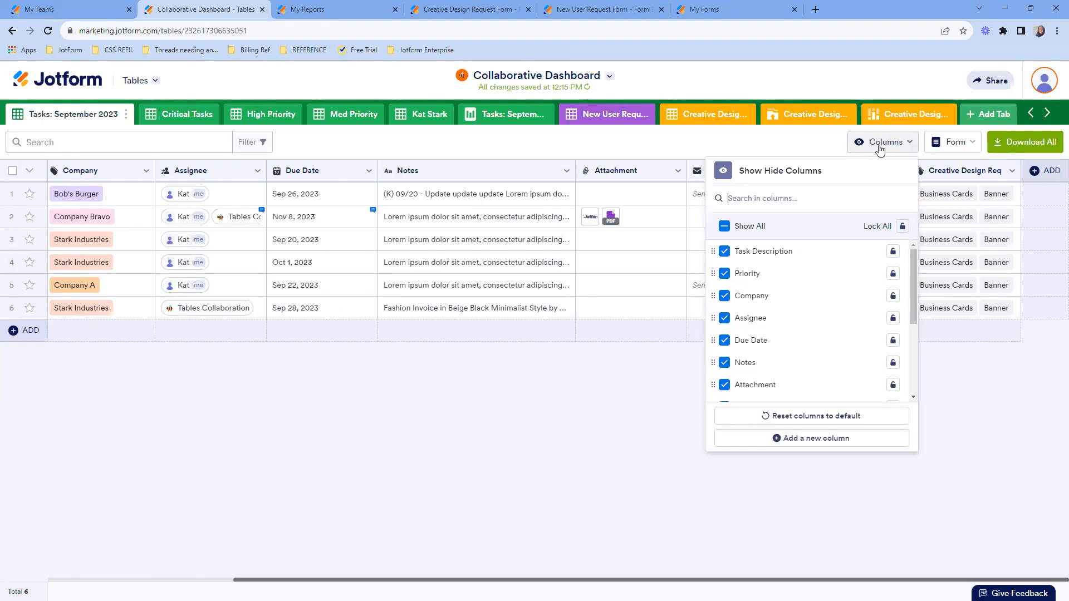
{"action": "left_click", "coordinate": [820, 440]}
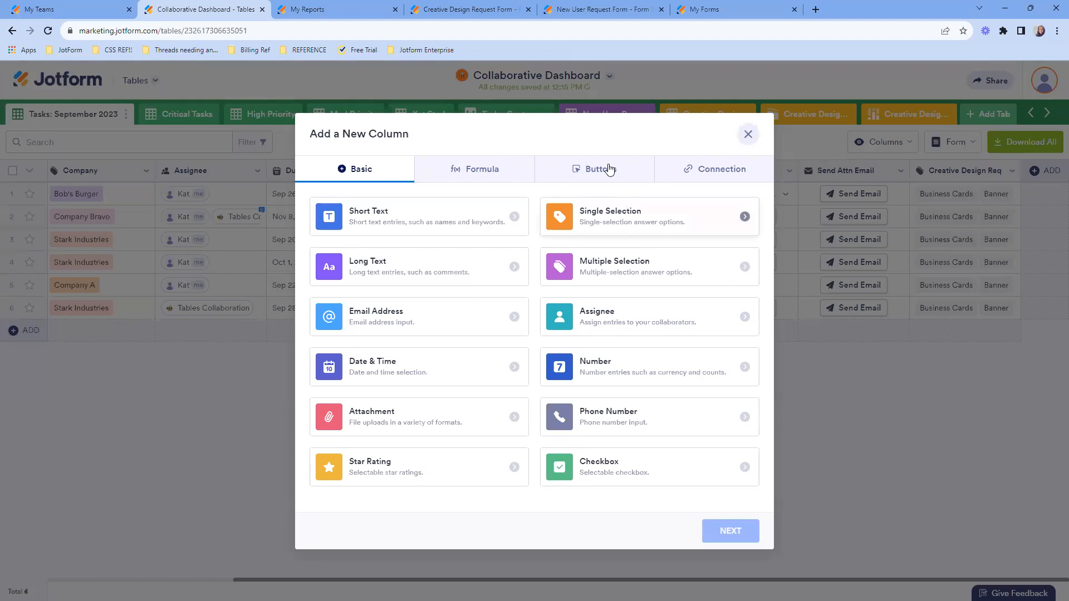
{"action": "left_click", "coordinate": [491, 176]}
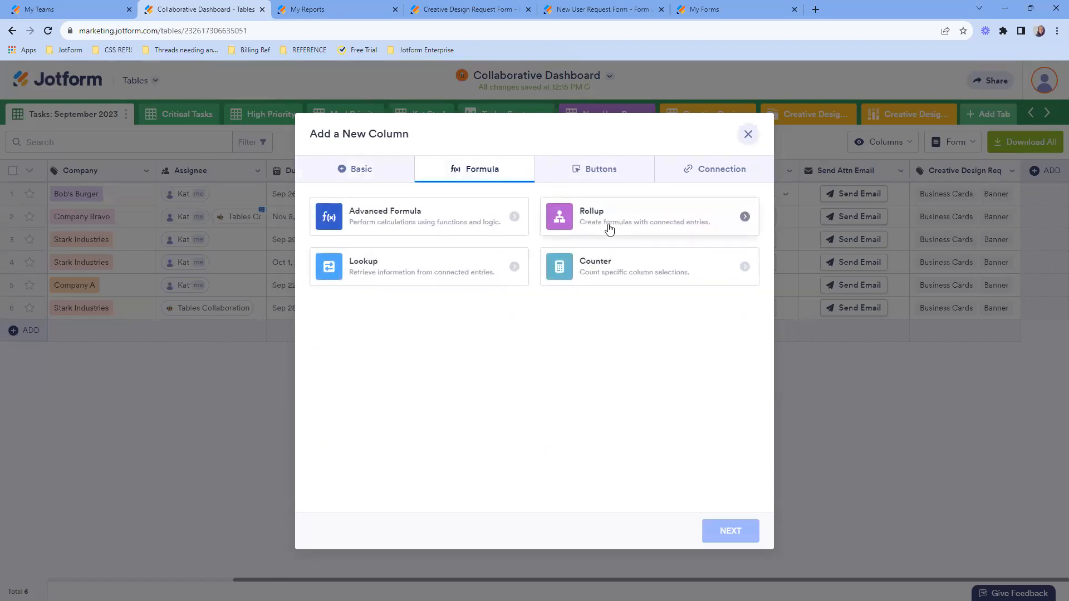
{"action": "left_click", "coordinate": [712, 171]}
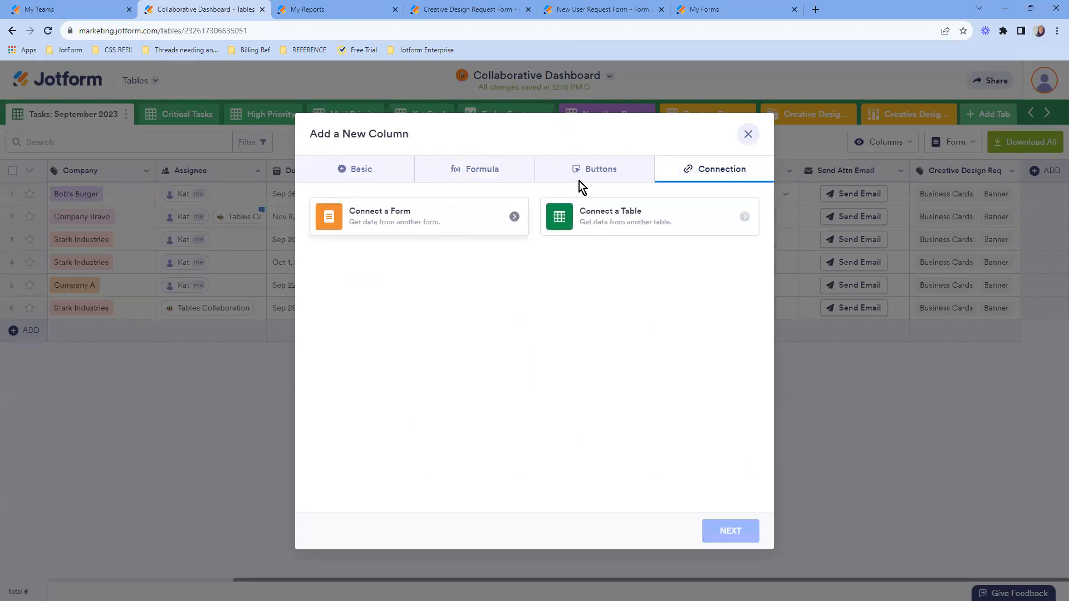
{"action": "left_click", "coordinate": [747, 134]}
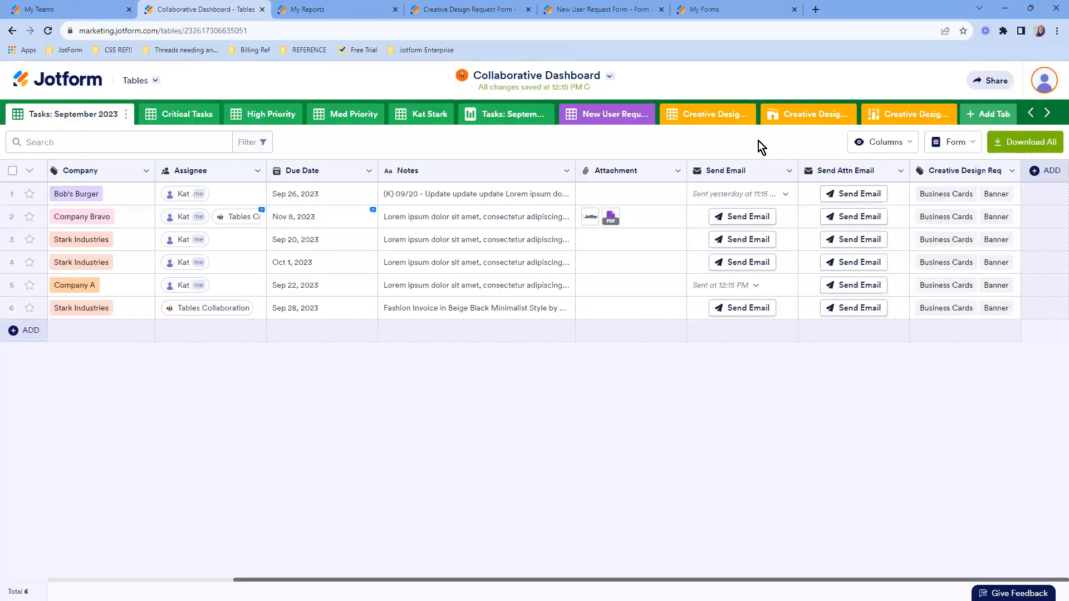
- View the Creative Design Request Form table and return to the last columns of Tasks: September 2023
{"action": "left_click", "coordinate": [707, 117]}
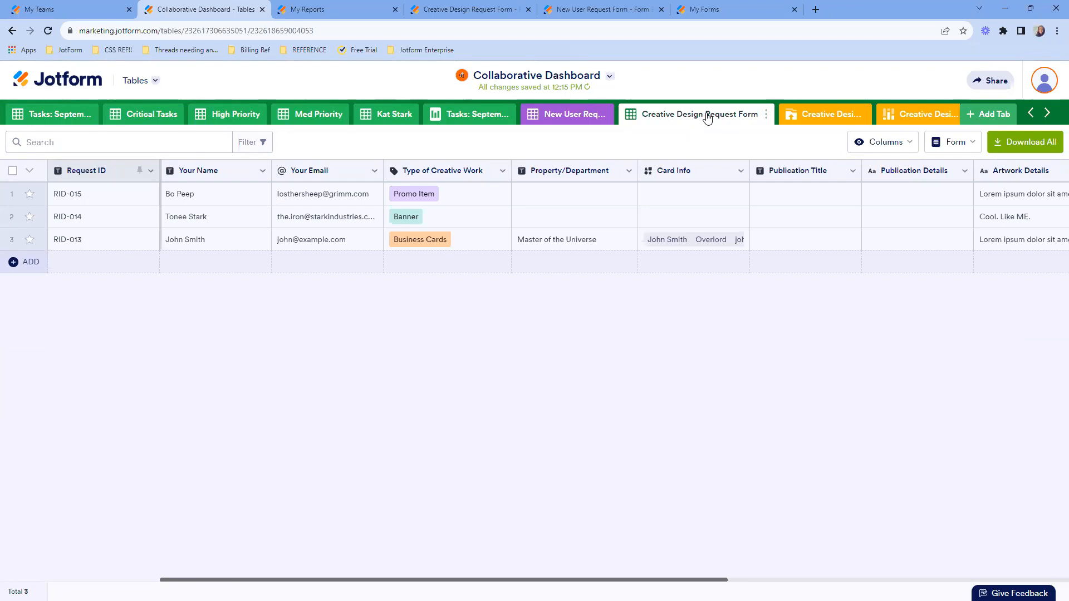
{"action": "left_click", "coordinate": [59, 117]}
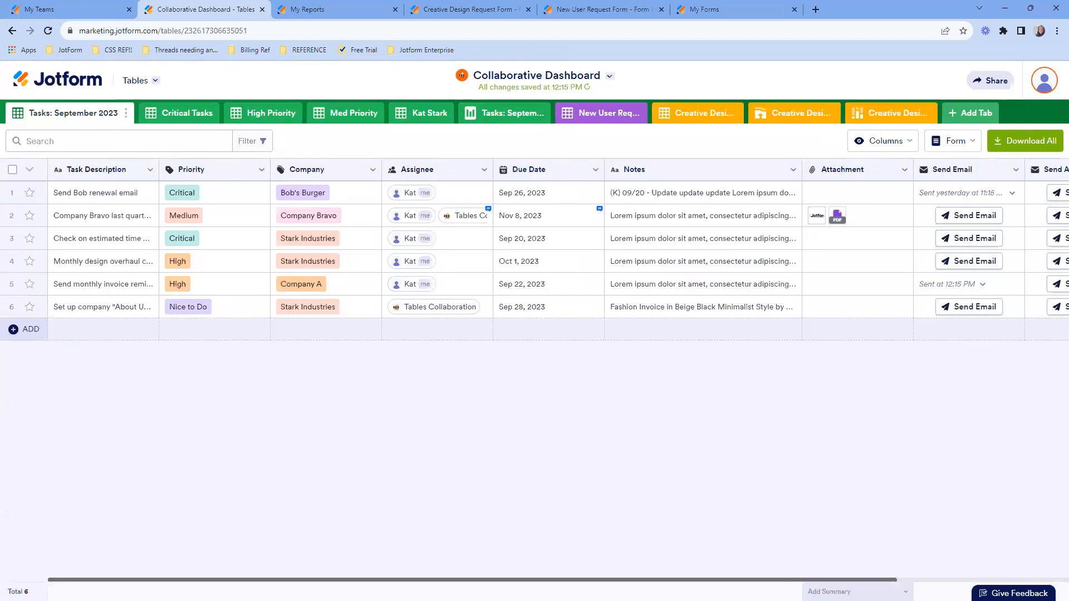
{"action": "left_click_drag", "start_coordinate": [841, 581], "coordinate": [1007, 579]}
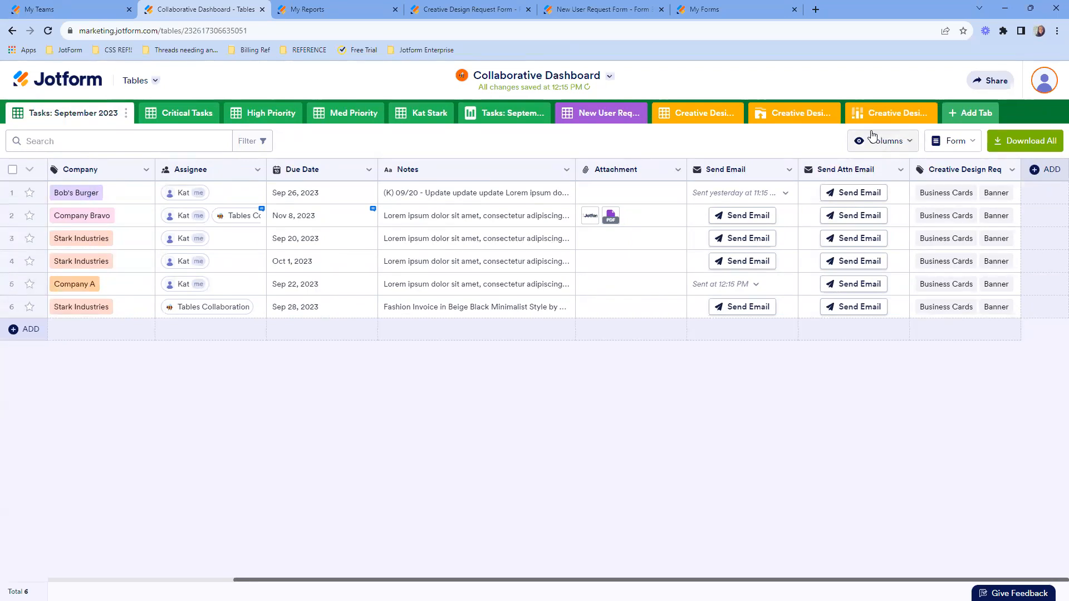
- Close the My Reports browser page and return to the Collaborative Dashboard
{"action": "left_click", "coordinate": [441, 9]}
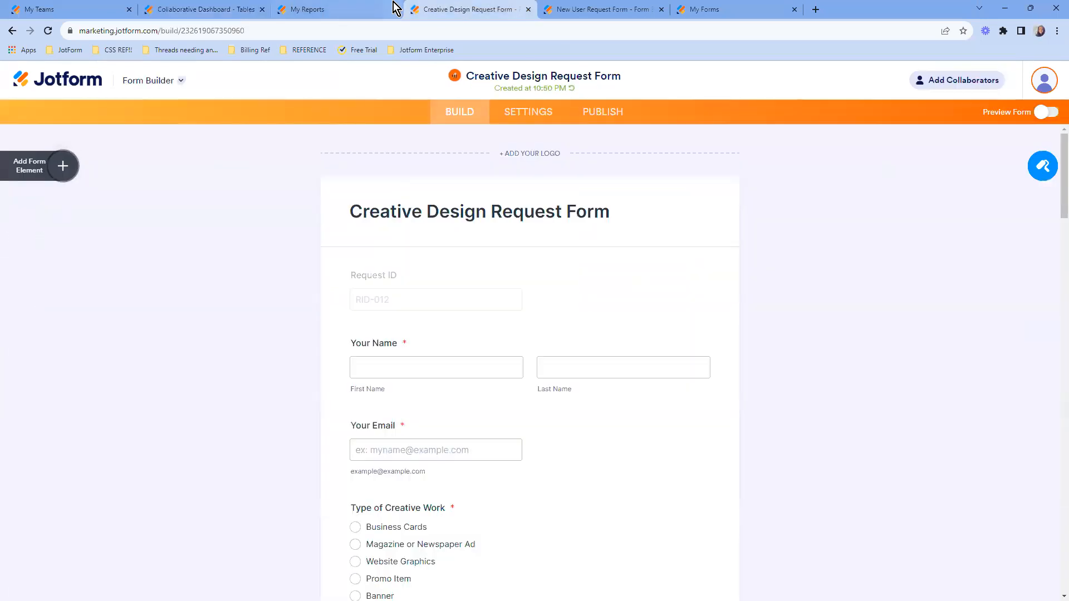
{"action": "left_click", "coordinate": [363, 8]}
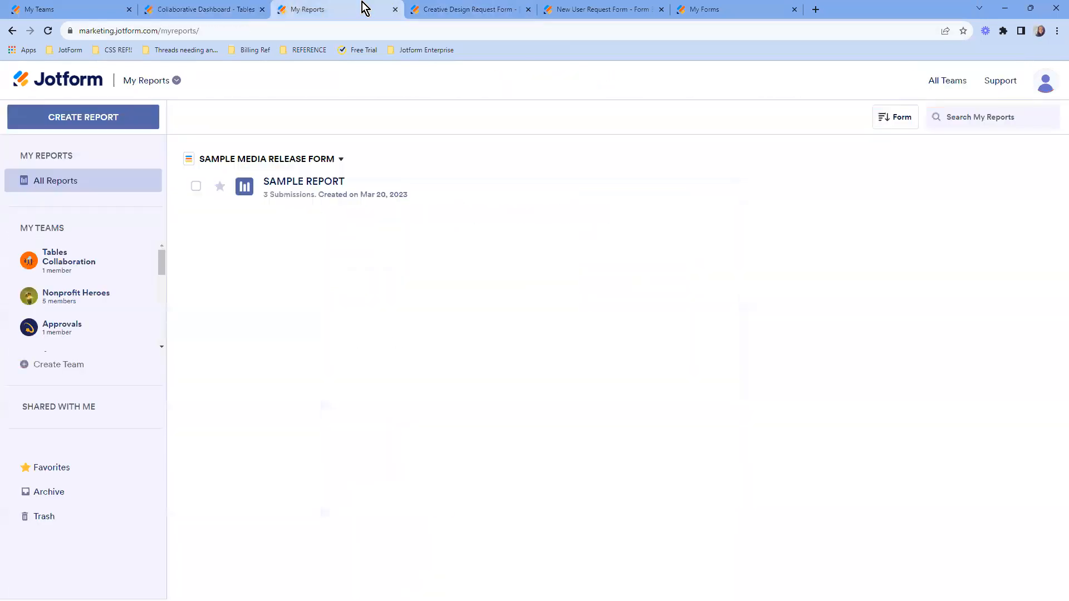
{"action": "left_click", "coordinate": [394, 9]}
{"action": "left_click", "coordinate": [215, 8]}
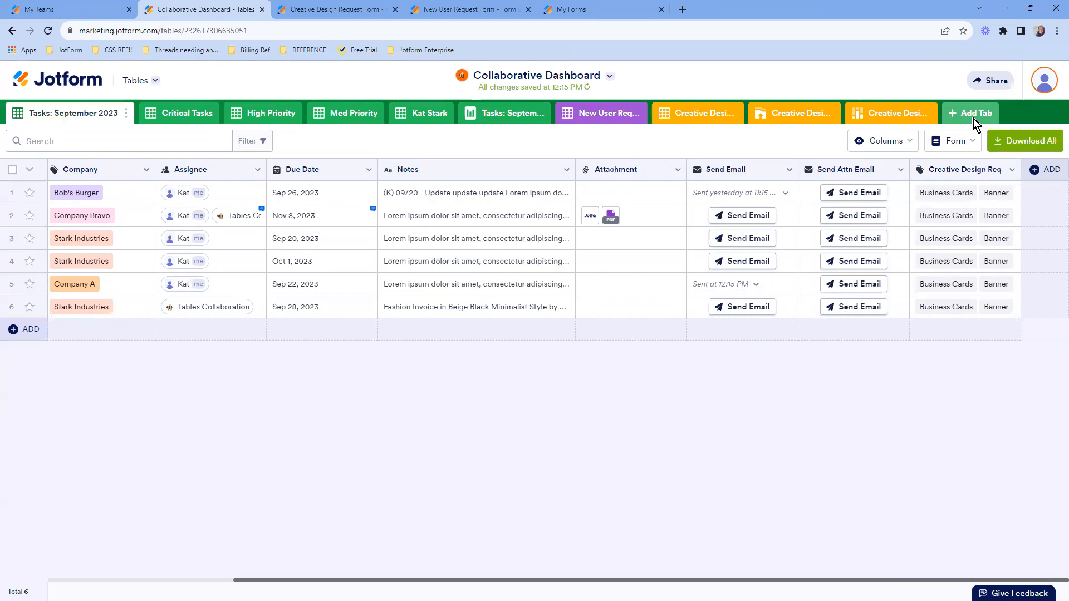
- Compare the Creative Design Request Form and New User Request Form tables, and return to the last columns of Tasks: September 2023
{"action": "left_click", "coordinate": [700, 115]}
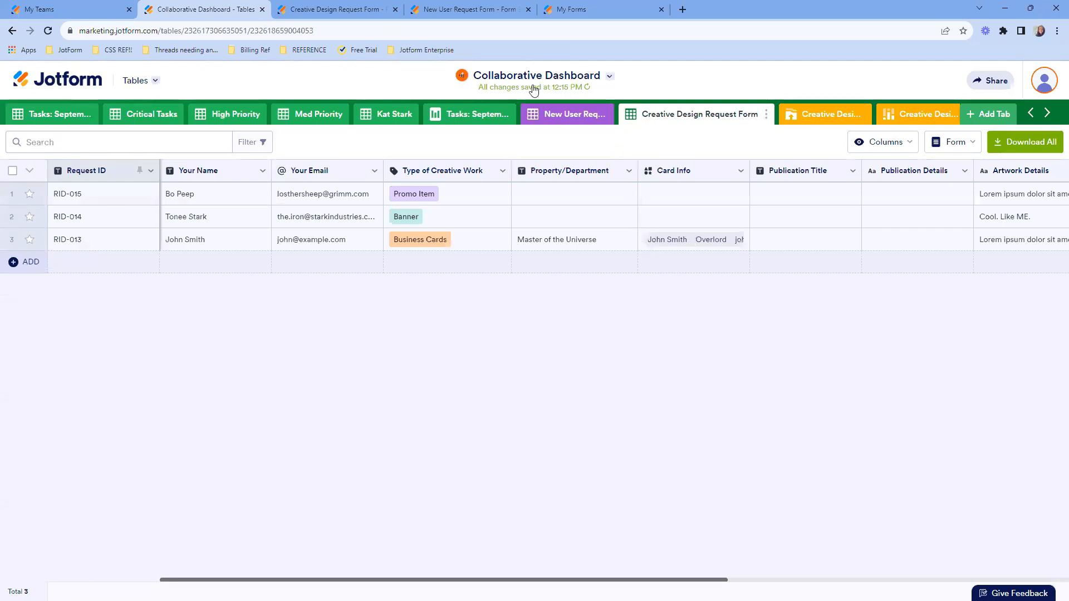
{"action": "left_click", "coordinate": [549, 117]}
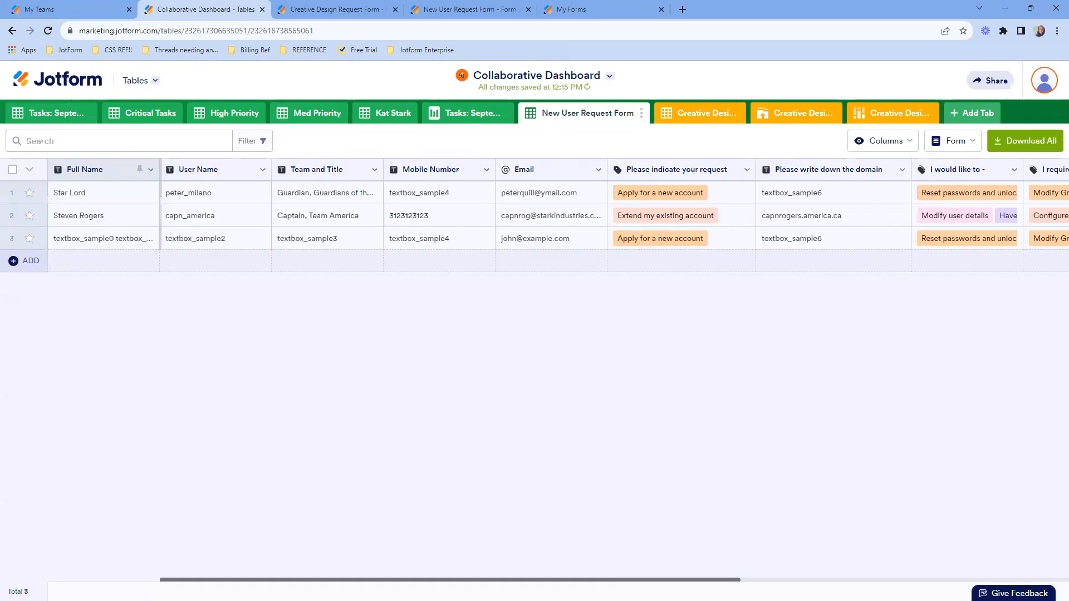
{"action": "left_click", "coordinate": [680, 113]}
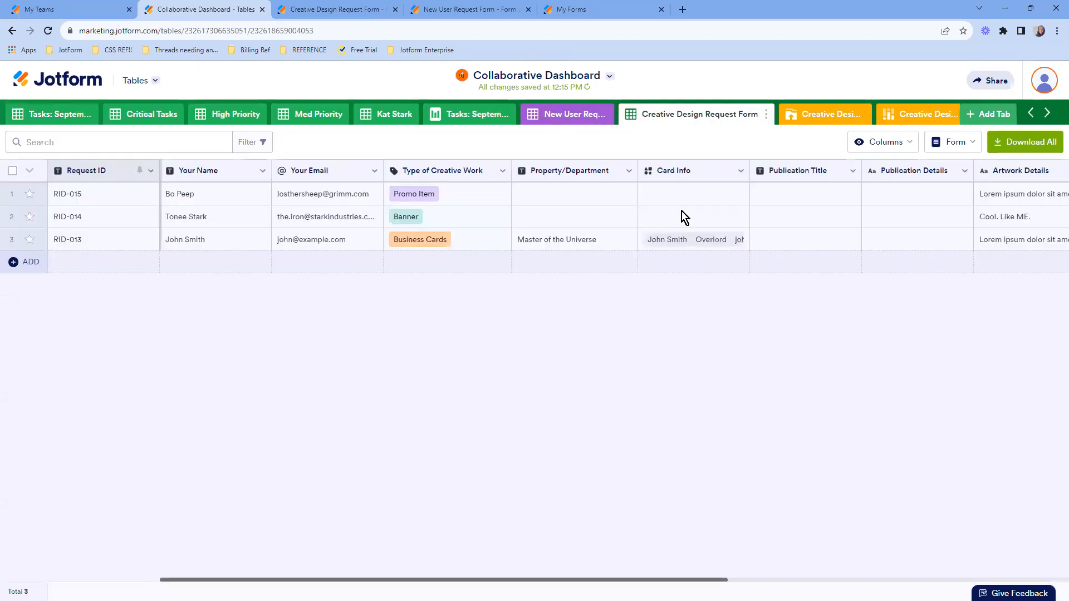
{"action": "left_click", "coordinate": [44, 114]}
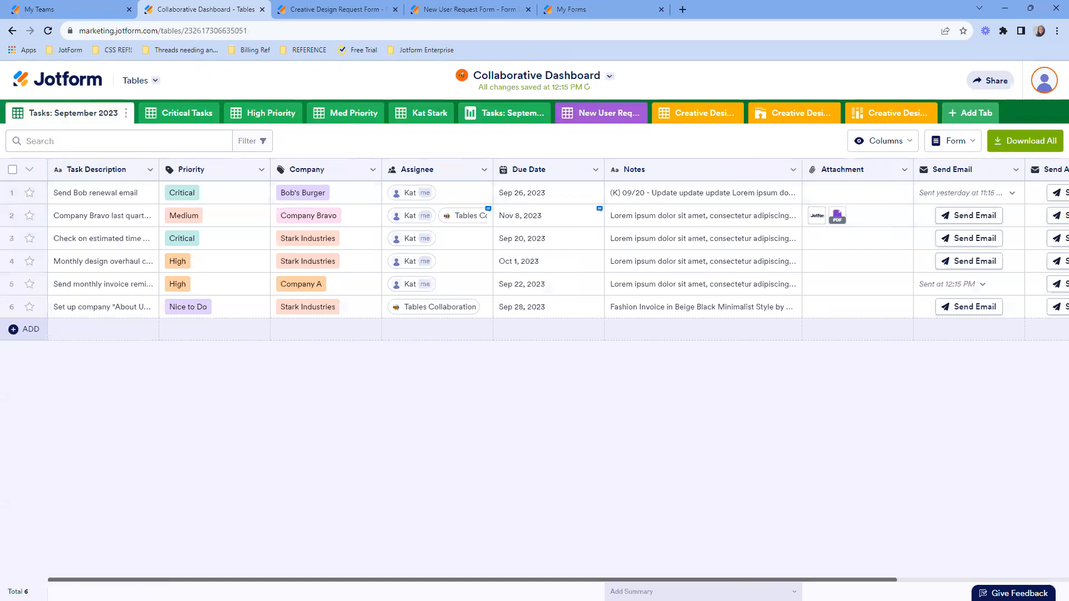
{"action": "scroll", "coordinate": [1004, 509], "scroll_direction": "right", "scroll_amount": 3}
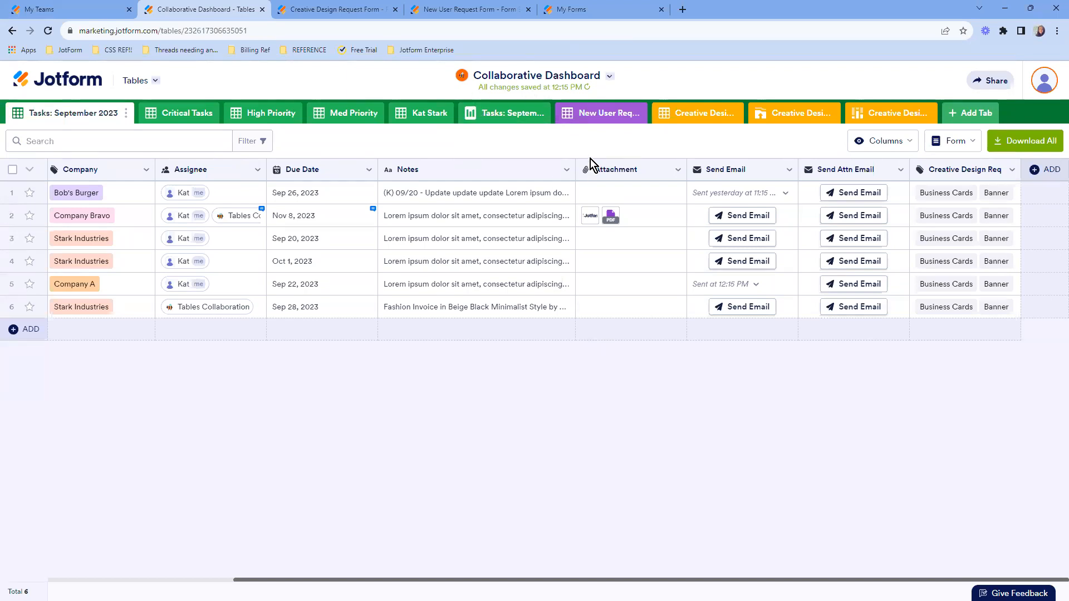
- Open the Tasks: September 2023 report and filter it to entries whose Assignee includes the signed-in team member
{"action": "left_click", "coordinate": [503, 113]}
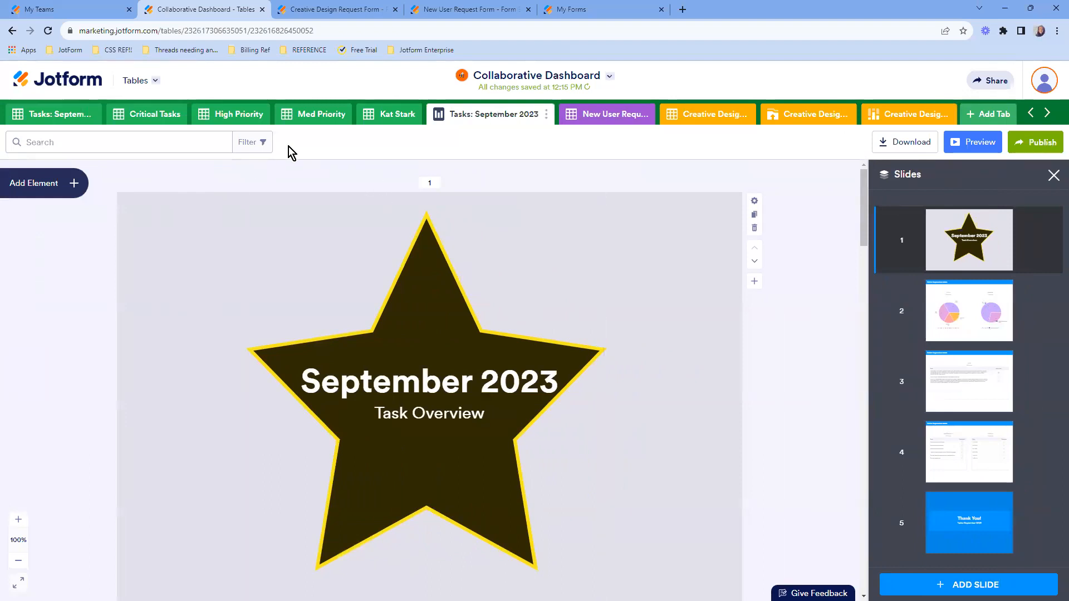
{"action": "left_click", "coordinate": [254, 142]}
{"action": "left_click", "coordinate": [102, 237]}
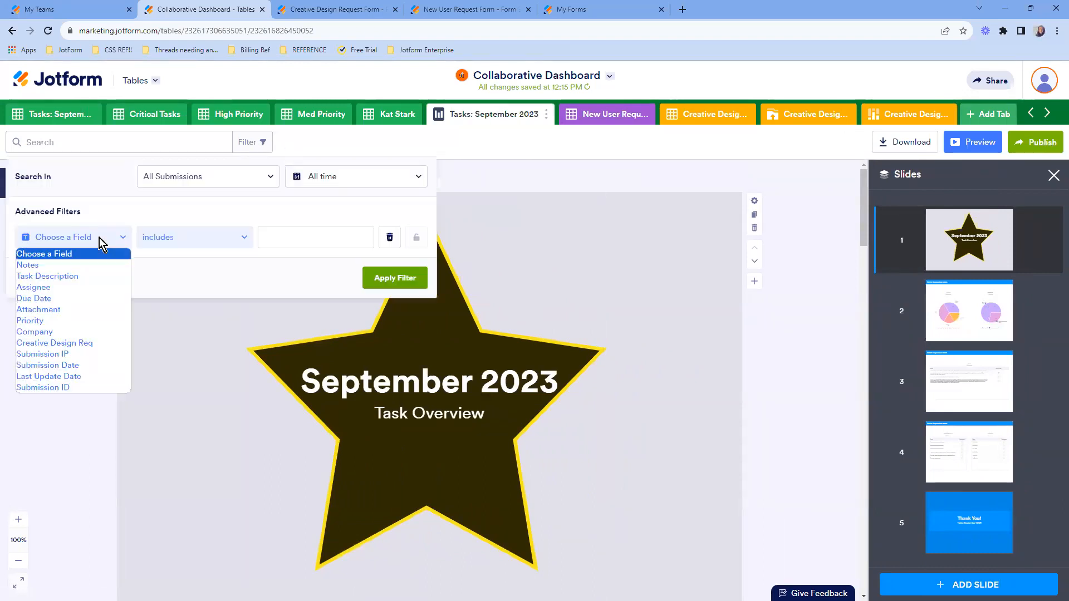
{"action": "left_click", "coordinate": [70, 286]}
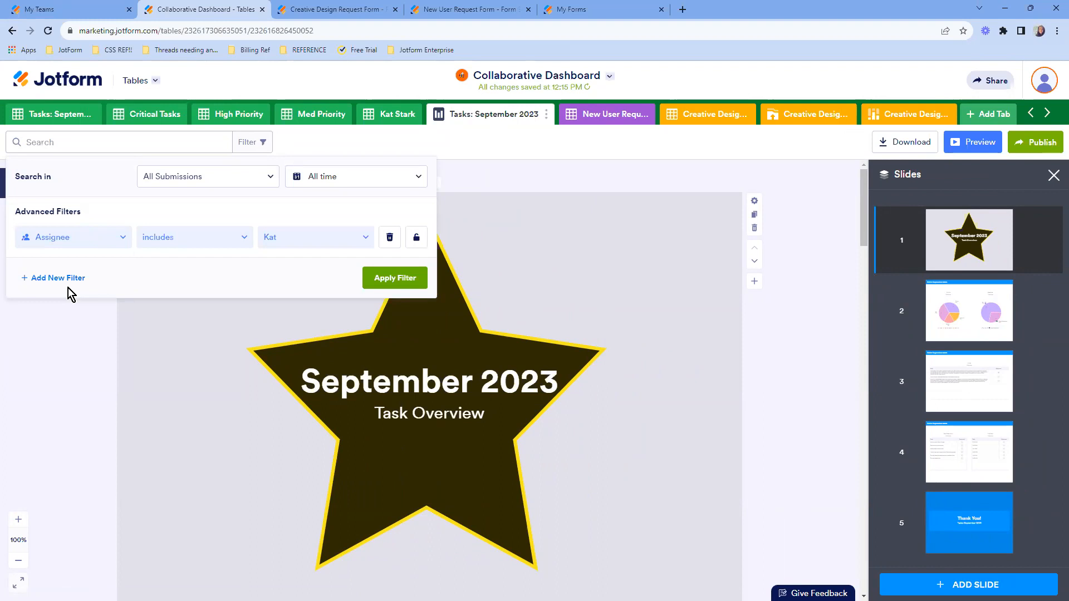
{"action": "left_click", "coordinate": [415, 278]}
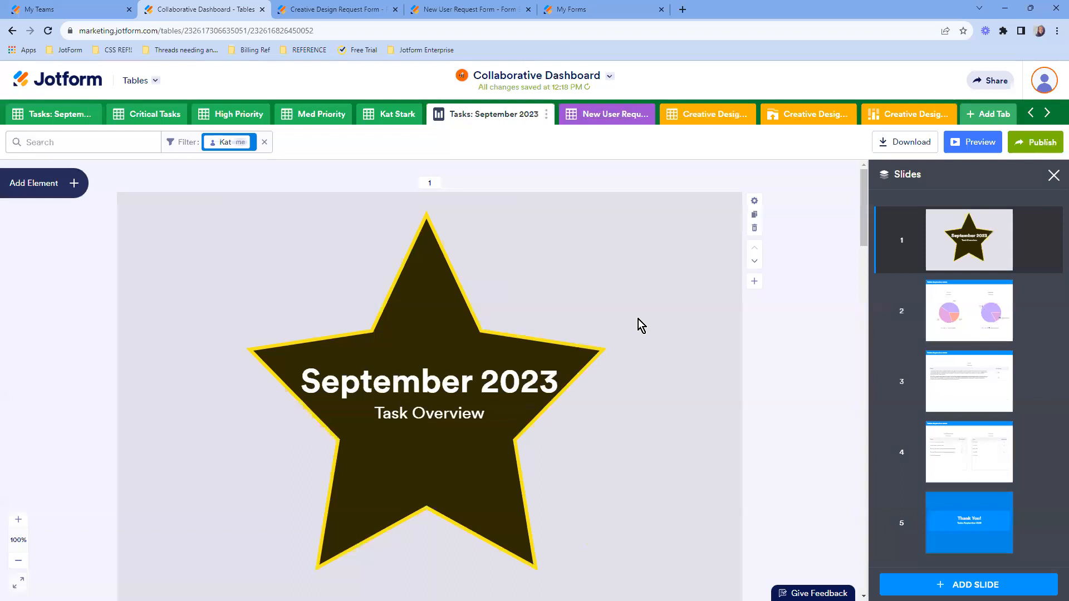
- Examine the Priority and Assignee charts with the assignee filter applied, and clear the filter from the report
{"action": "scroll", "coordinate": [729, 374], "scroll_direction": "down", "scroll_amount": 6}
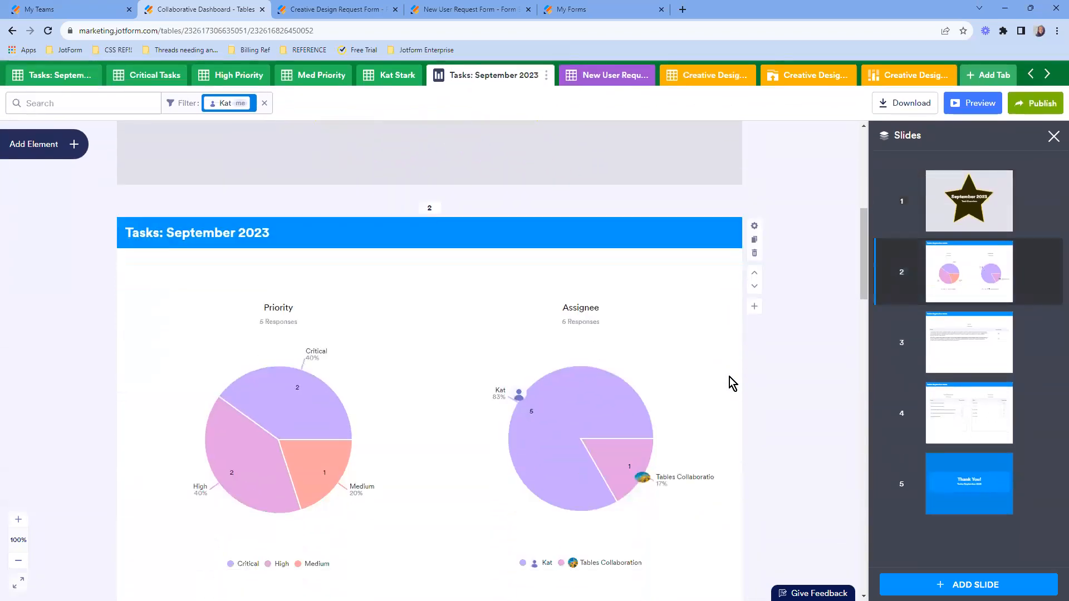
{"action": "scroll", "coordinate": [732, 384], "scroll_direction": "down", "scroll_amount": 1}
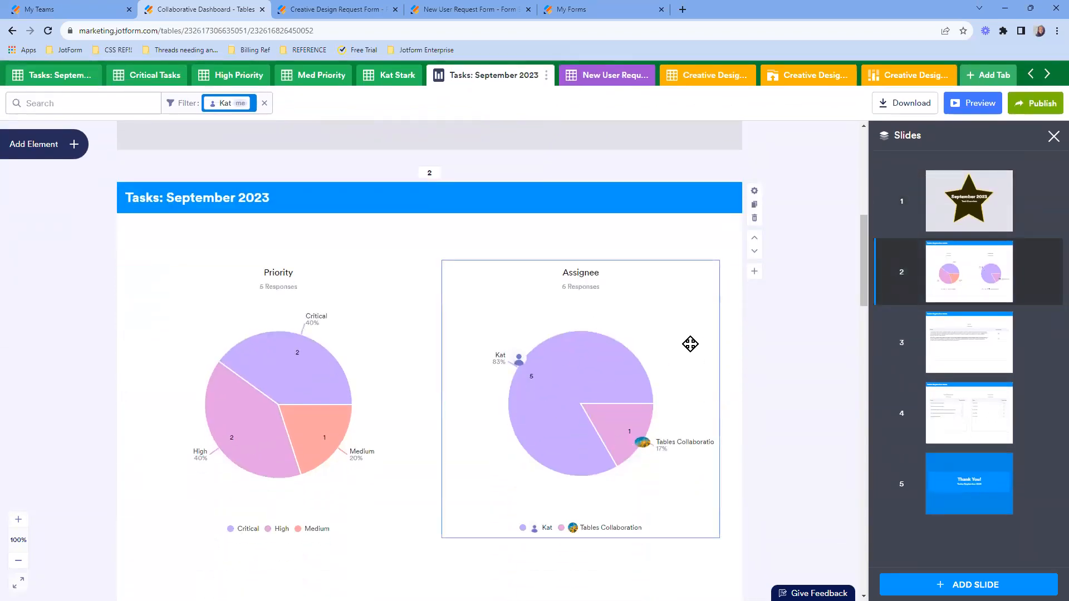
{"action": "scroll", "coordinate": [753, 331], "scroll_direction": "down", "scroll_amount": 2}
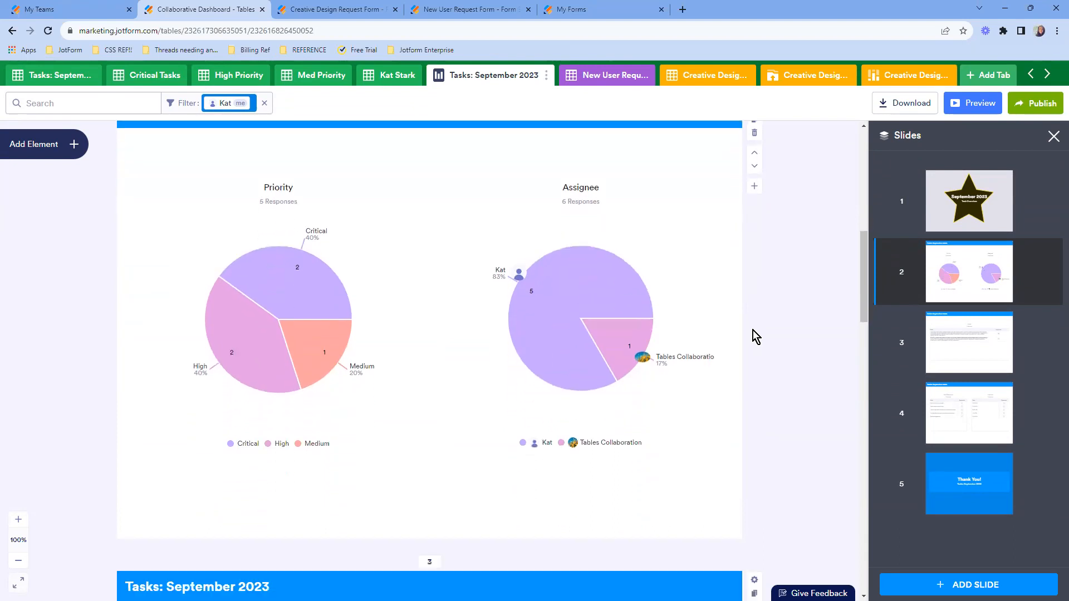
{"action": "mouse_move", "coordinate": [228, 100]}
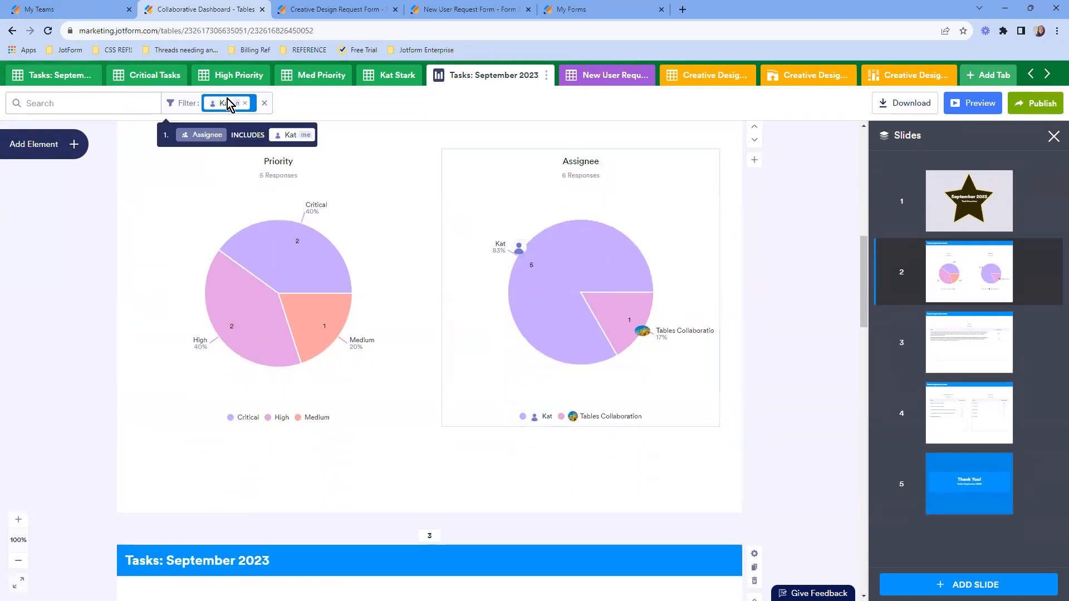
{"action": "left_click", "coordinate": [264, 103]}
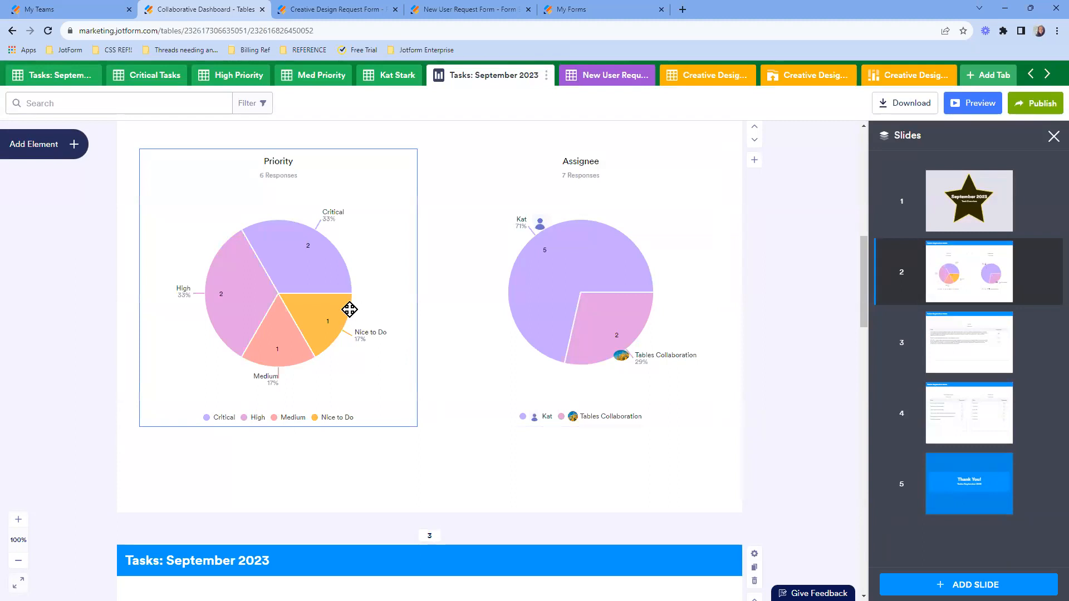
- Look through the report's Notes, Task Description and Due Date slides, and check its publishing link and invitation options without sharing it
{"action": "scroll", "coordinate": [652, 332], "scroll_direction": "down", "scroll_amount": 7}
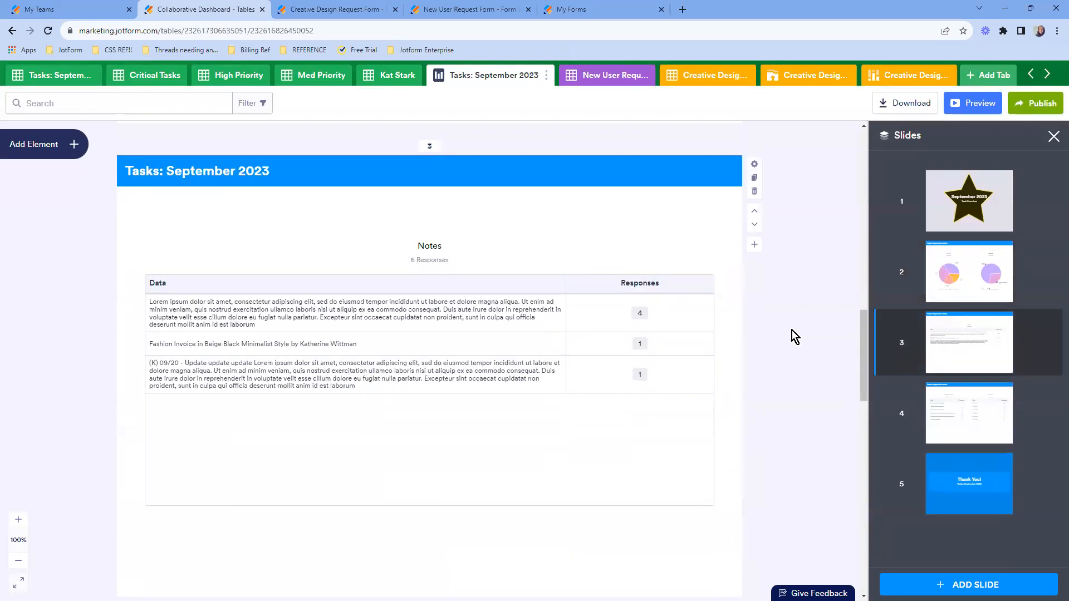
{"action": "scroll", "coordinate": [799, 383], "scroll_direction": "down", "scroll_amount": 7}
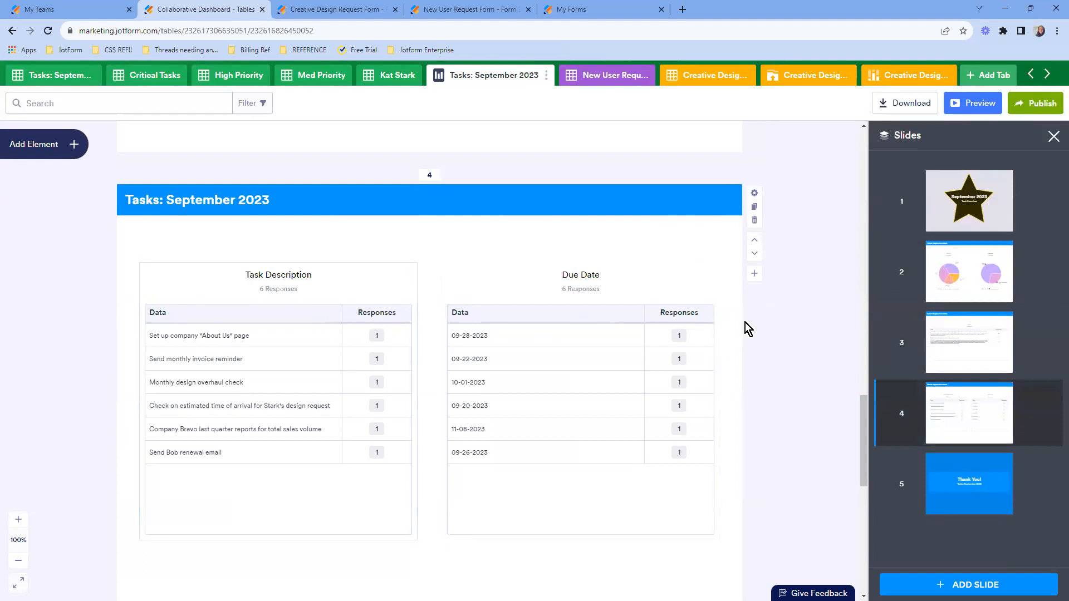
{"action": "scroll", "coordinate": [804, 346], "scroll_direction": "up", "scroll_amount": 14}
{"action": "scroll", "coordinate": [803, 342], "scroll_direction": "up", "scroll_amount": 7}
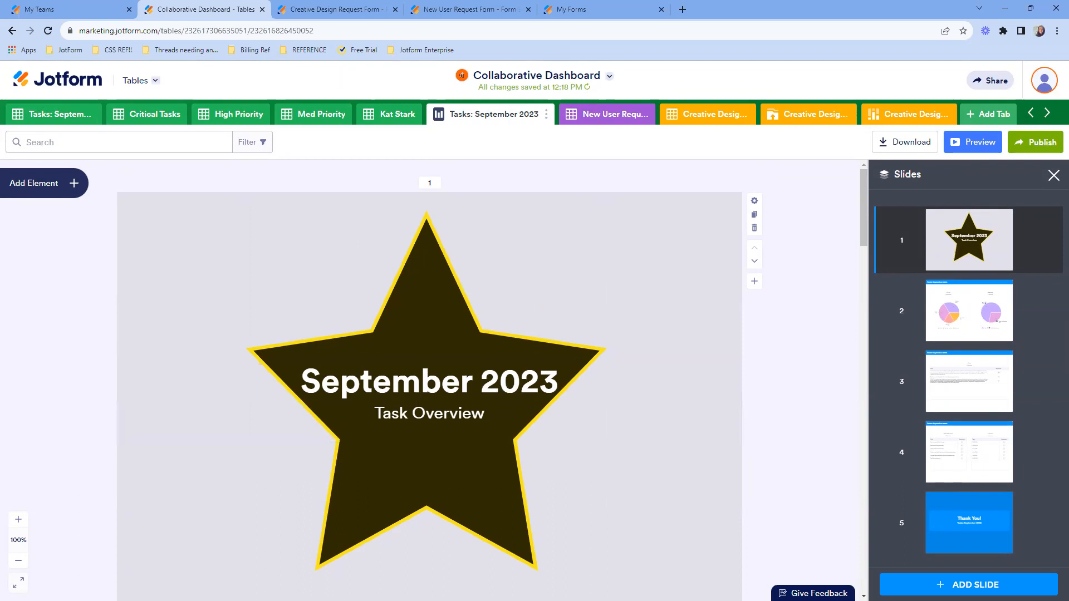
{"action": "left_click", "coordinate": [1041, 143]}
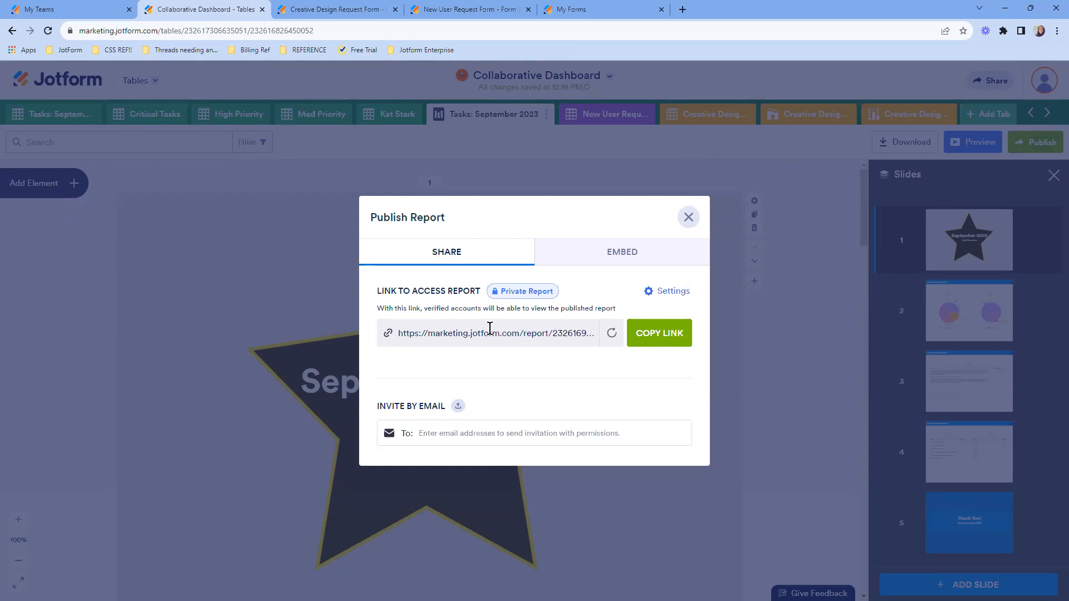
{"action": "left_click", "coordinate": [689, 218]}
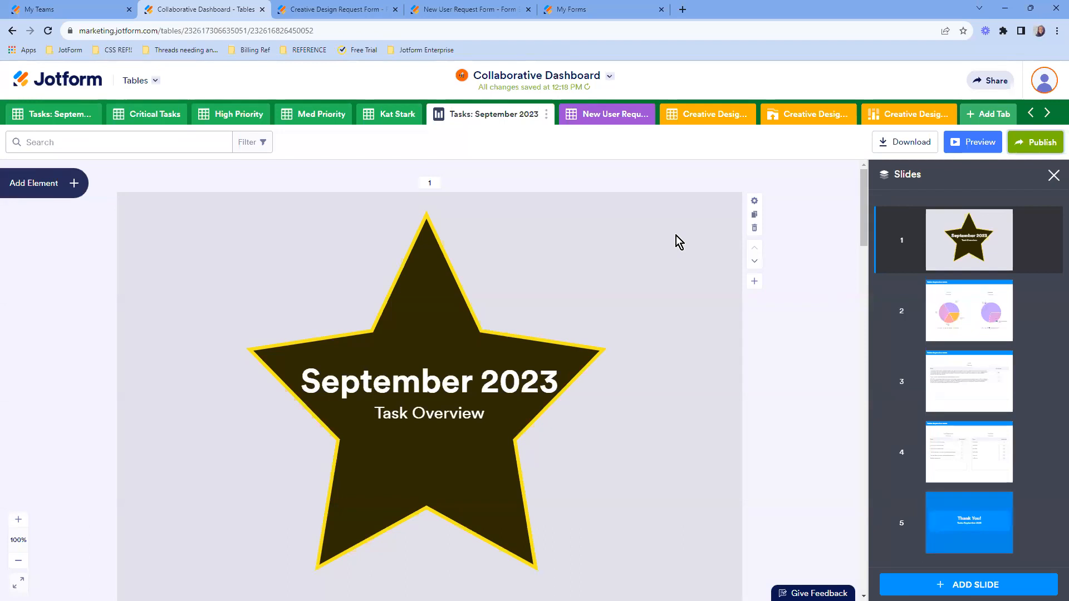
- Check the assignee comment on the Company Bravo task in Tasks: September 2023, and view the New User and Creative Design Request Form tables
{"action": "left_click", "coordinate": [83, 116]}
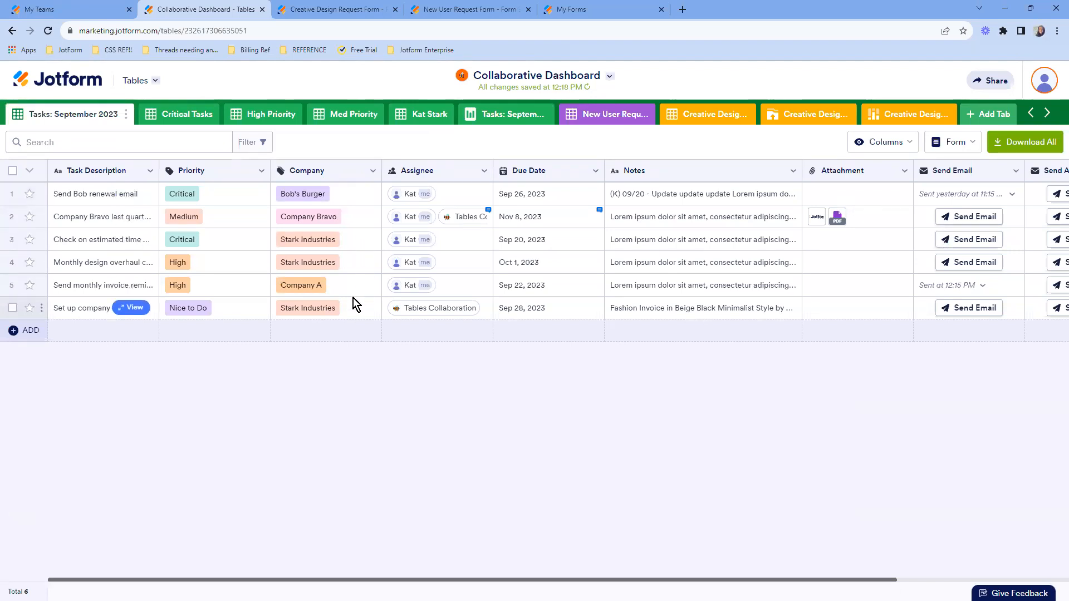
{"action": "mouse_move", "coordinate": [400, 216]}
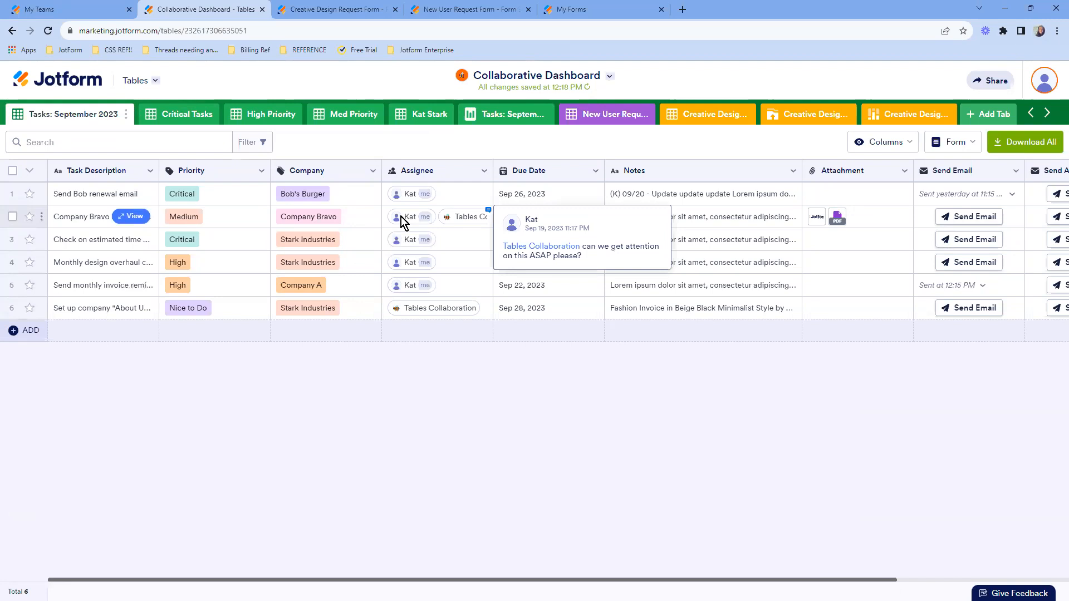
{"action": "left_click", "coordinate": [602, 115]}
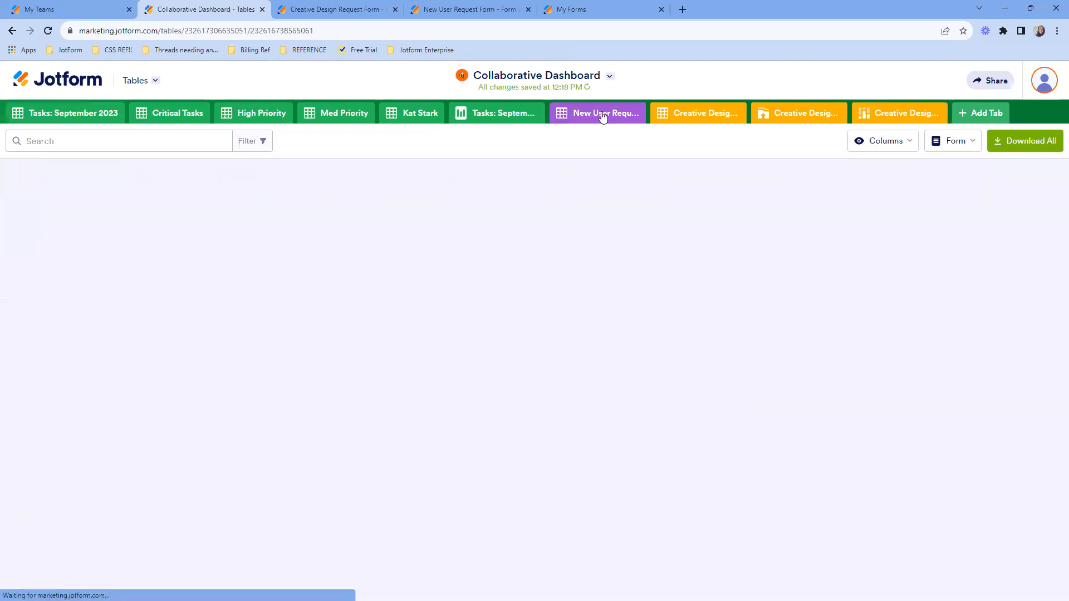
{"action": "left_click", "coordinate": [688, 120]}
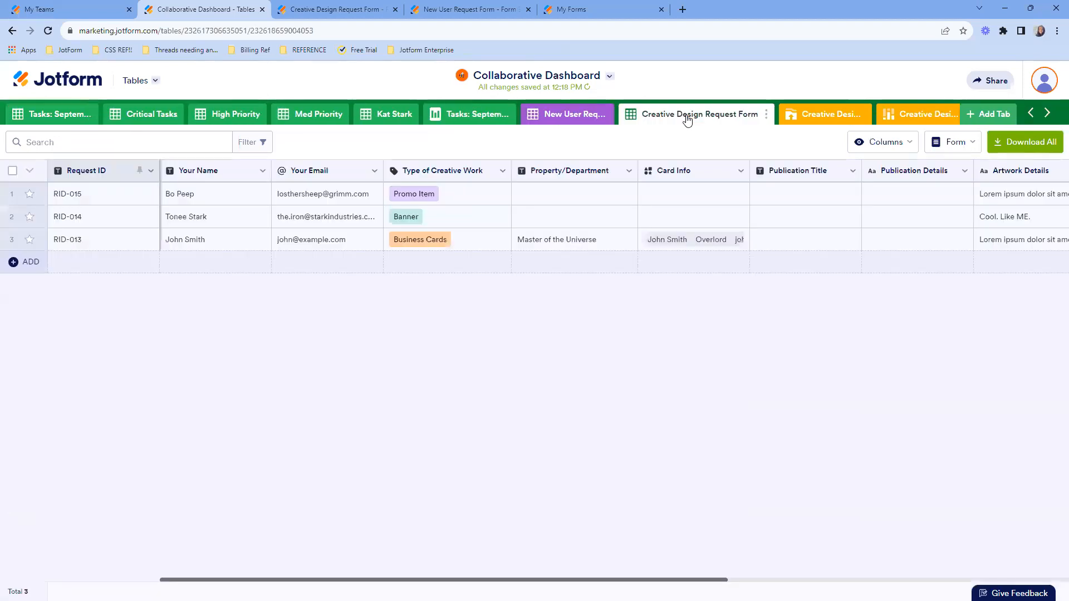
- Add an Assignee column to the New User Request Form table
{"action": "left_click", "coordinate": [582, 114]}
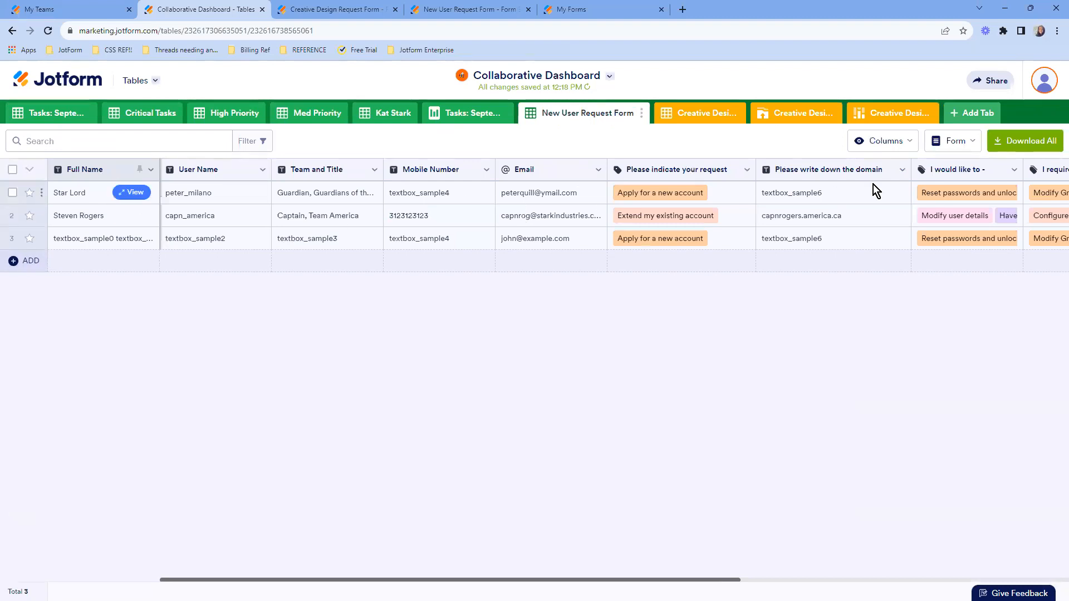
{"action": "left_click", "coordinate": [871, 142]}
{"action": "left_click", "coordinate": [785, 434]}
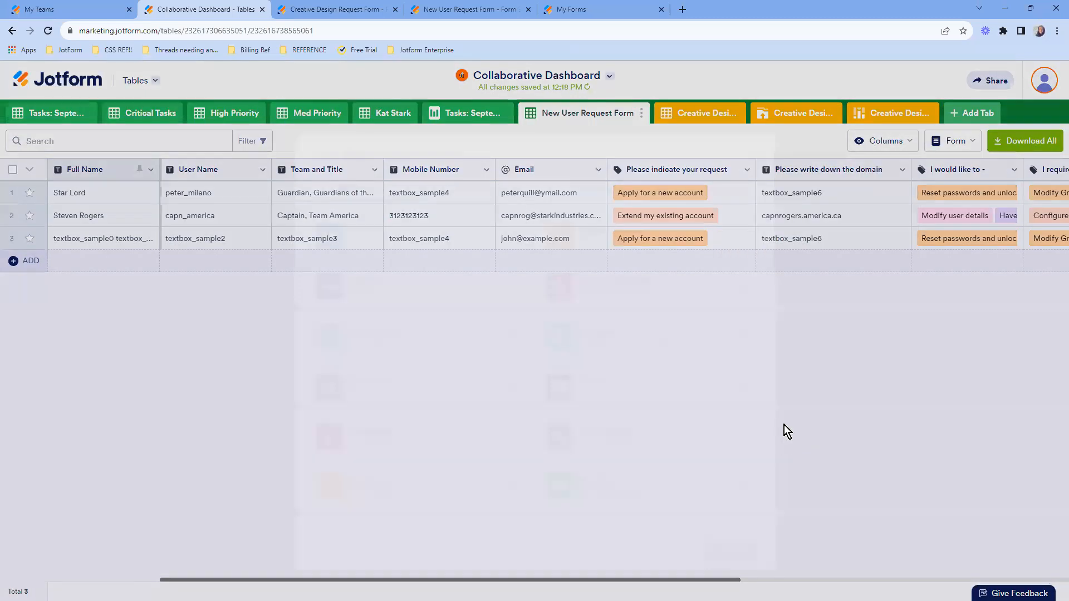
{"action": "left_click", "coordinate": [624, 326]}
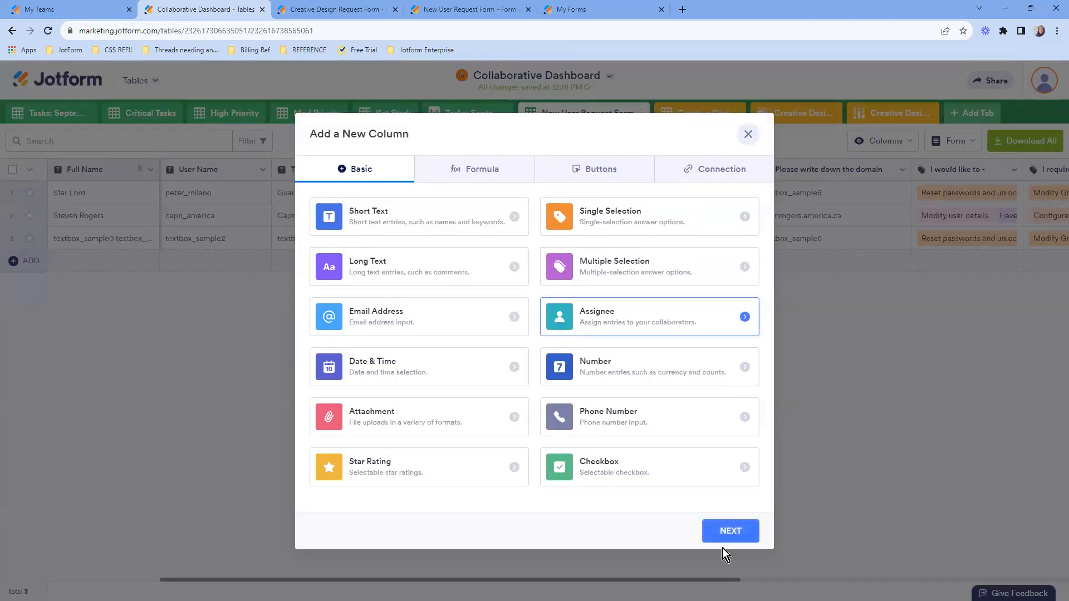
{"action": "left_click", "coordinate": [723, 540]}
{"action": "left_click", "coordinate": [654, 396]}
{"action": "left_click", "coordinate": [674, 358]}
{"action": "left_click", "coordinate": [675, 404]}
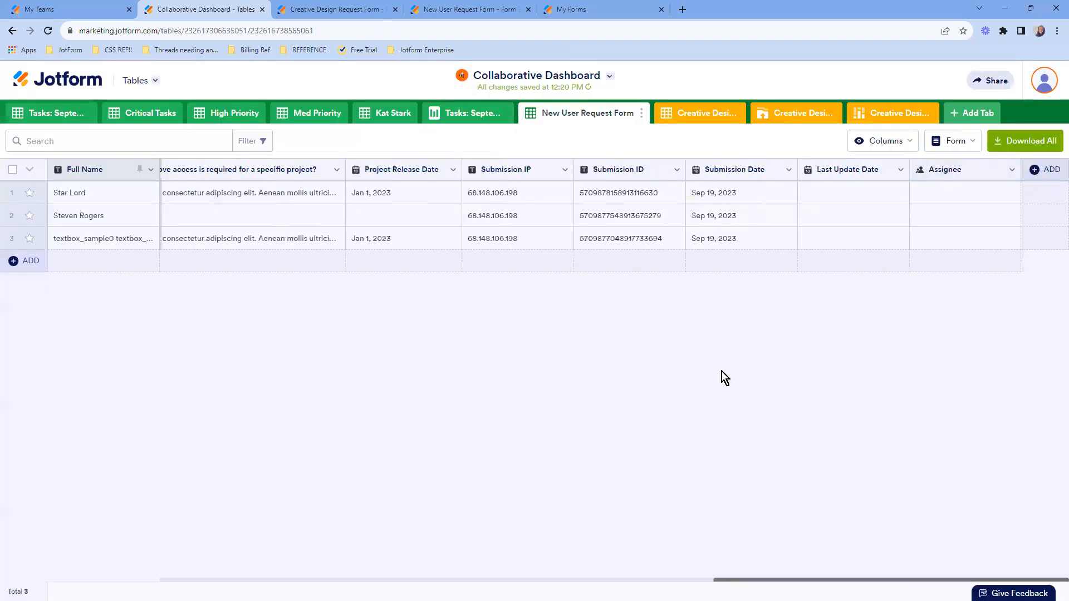
- Assign the first entry in the New User Request Form table to the signed-in team member
{"action": "left_click", "coordinate": [927, 195]}
{"action": "left_click", "coordinate": [931, 193]}
{"action": "left_click", "coordinate": [976, 217]}
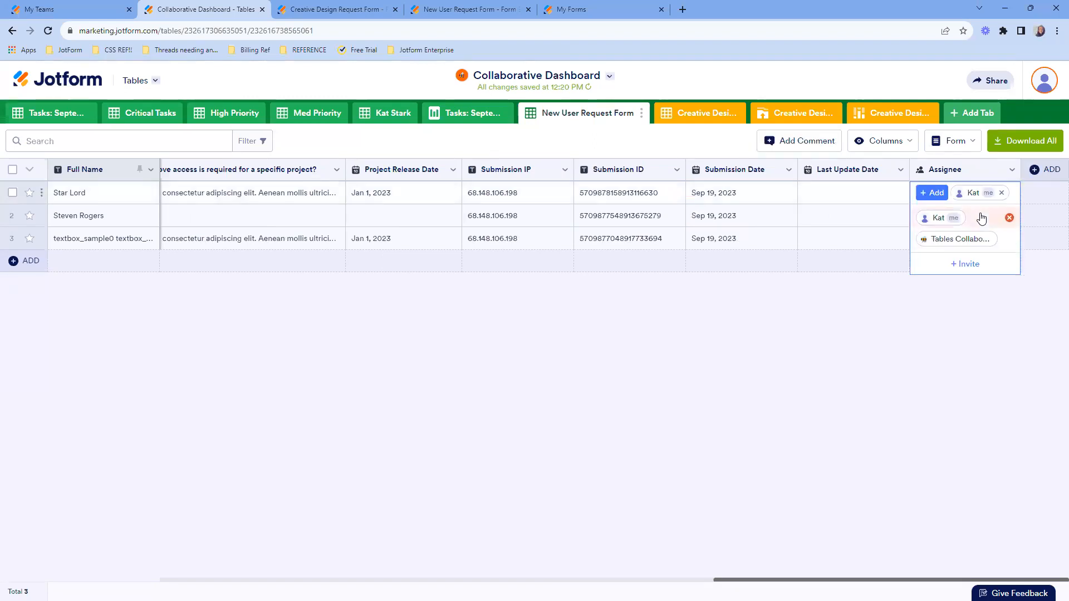
{"action": "left_click", "coordinate": [867, 319]}
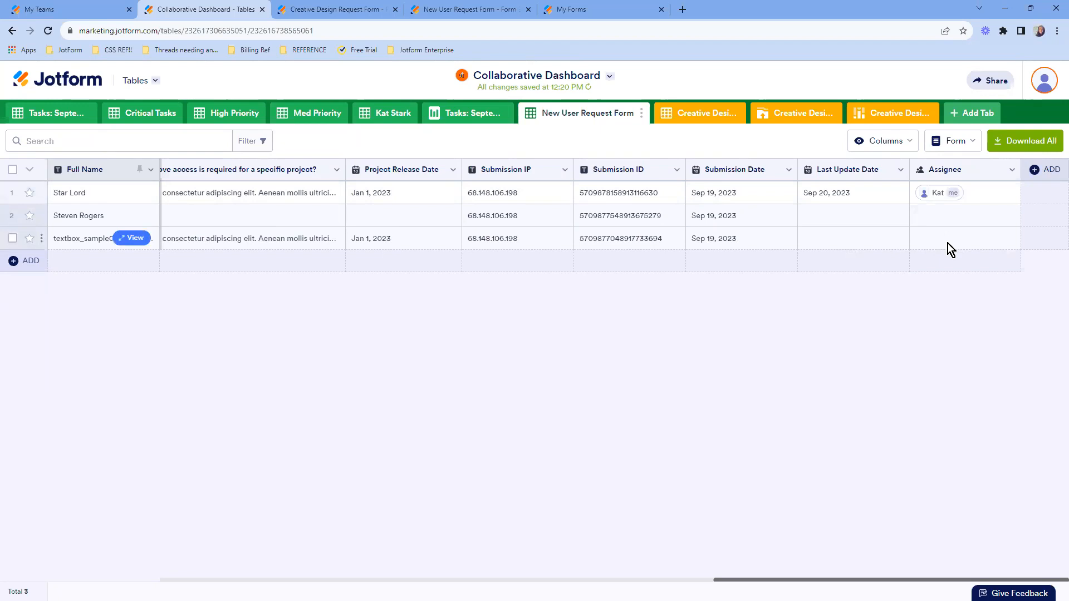
- Look through the Creative Design Request Form's table, folder and card views, and examine the card view's show/hide field list
{"action": "left_click", "coordinate": [706, 120]}
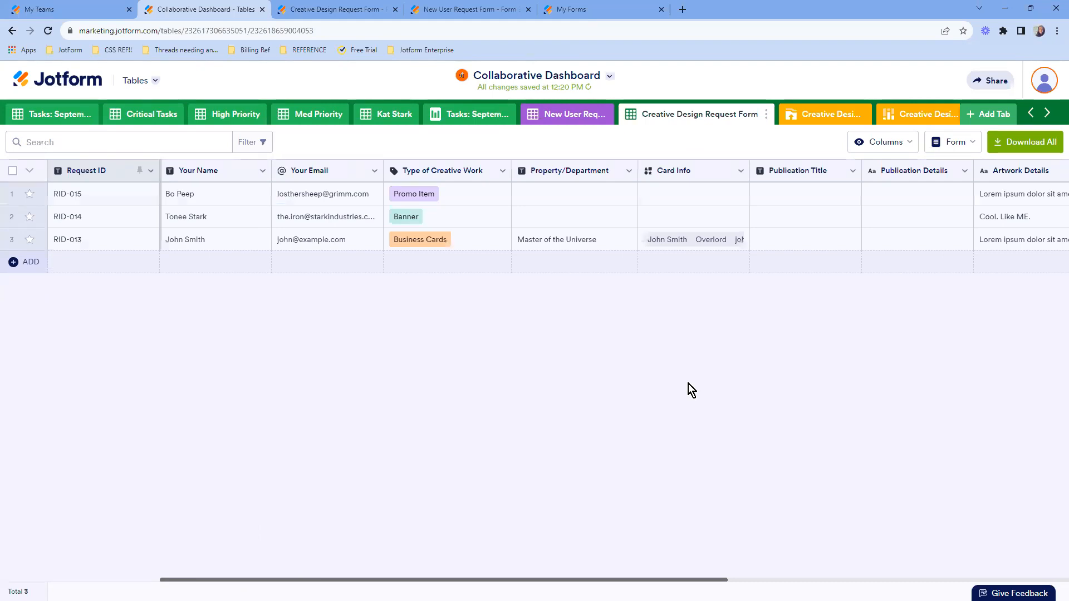
{"action": "left_click", "coordinate": [812, 114]}
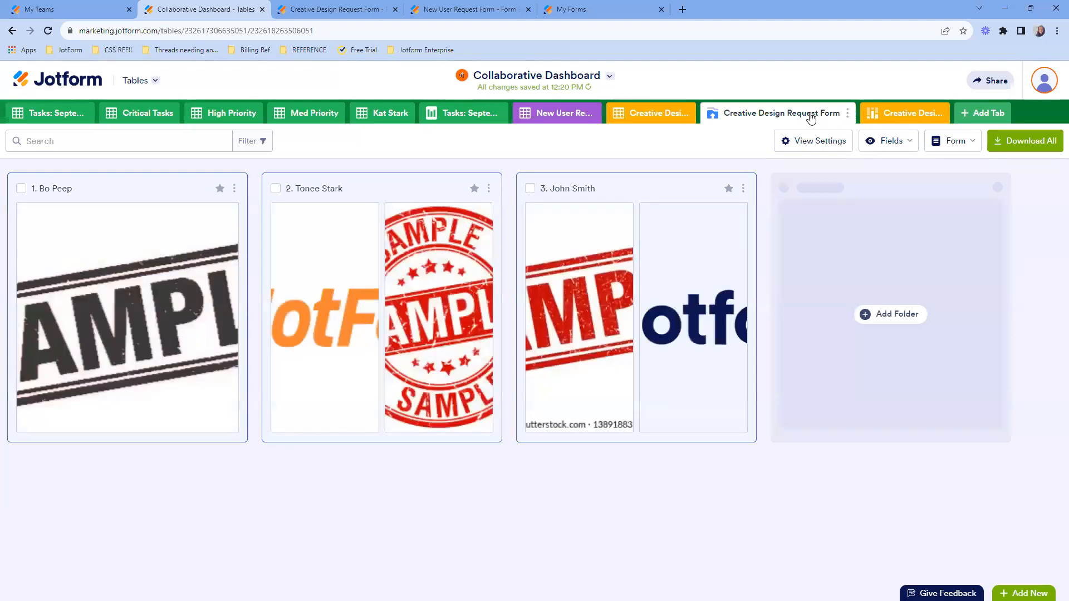
{"action": "left_click", "coordinate": [868, 114]}
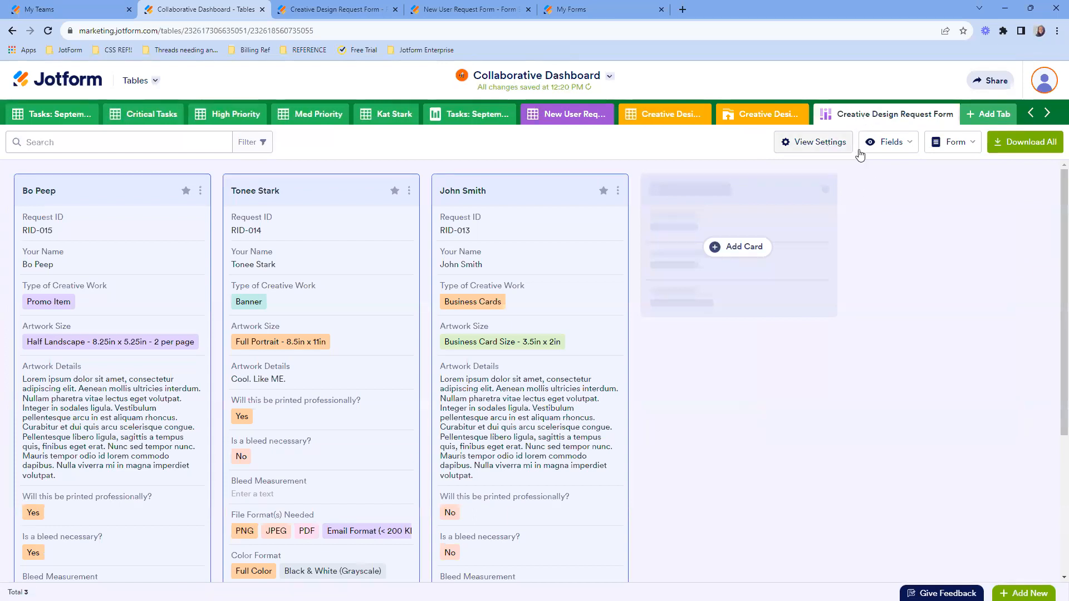
{"action": "left_click", "coordinate": [904, 147]}
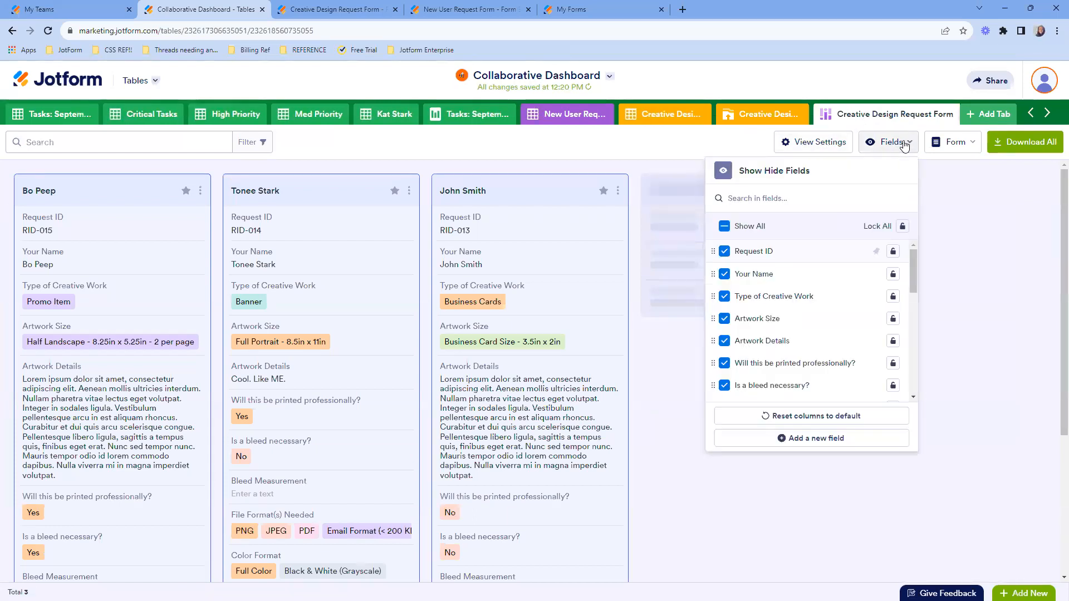
{"action": "scroll", "coordinate": [889, 273], "scroll_direction": "down", "scroll_amount": 5}
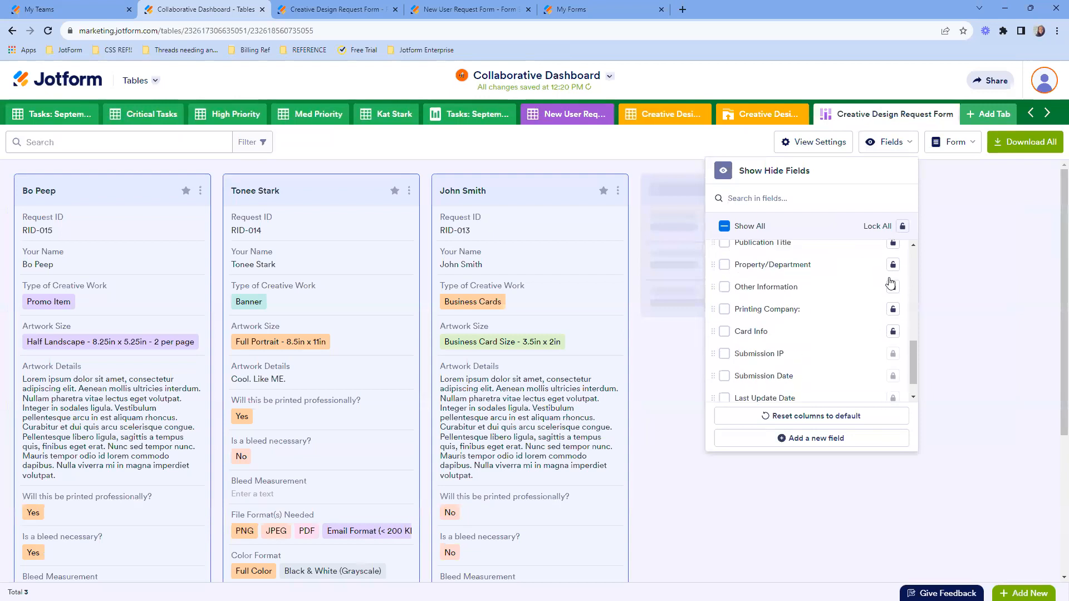
{"action": "scroll", "coordinate": [838, 273], "scroll_direction": "up", "scroll_amount": 6}
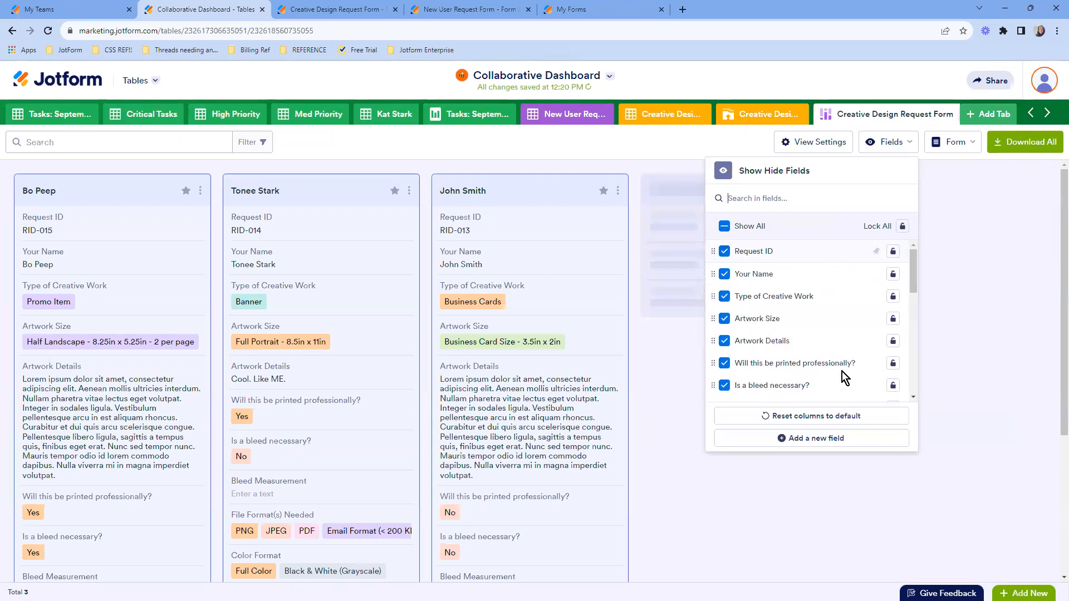
{"action": "left_click", "coordinate": [871, 114]}
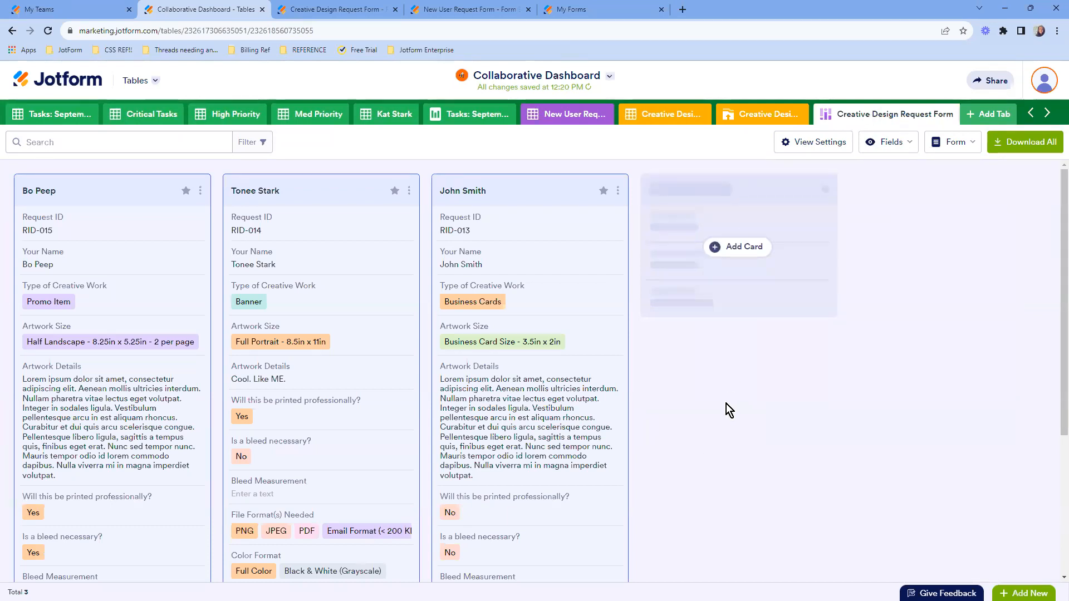
- Open the Business Cards request for editing from its card, and try to go back to the dashboard
{"action": "left_click", "coordinate": [618, 191]}
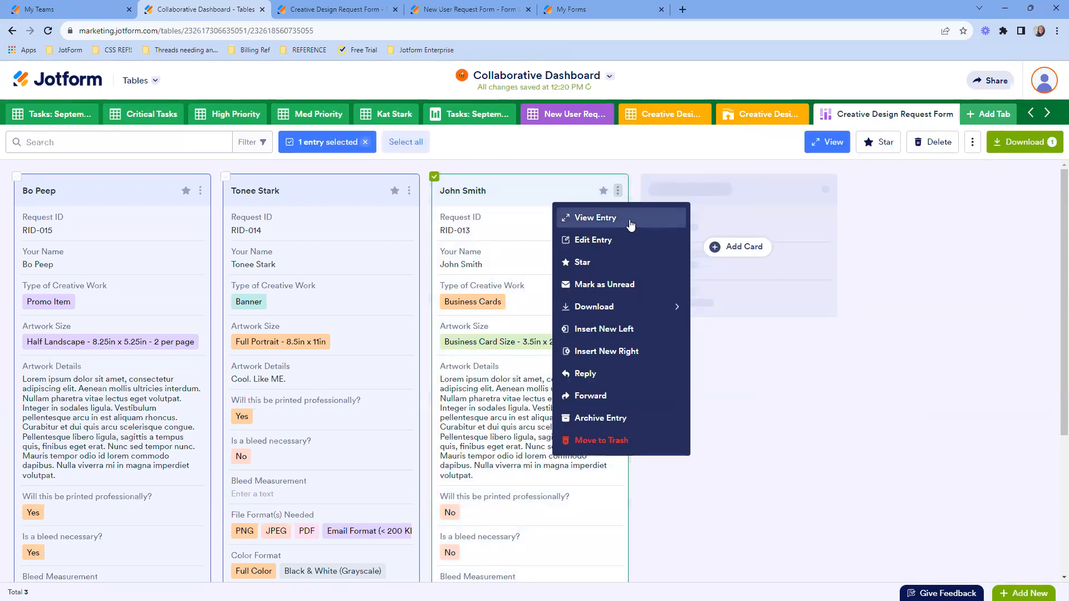
{"action": "left_click", "coordinate": [644, 246]}
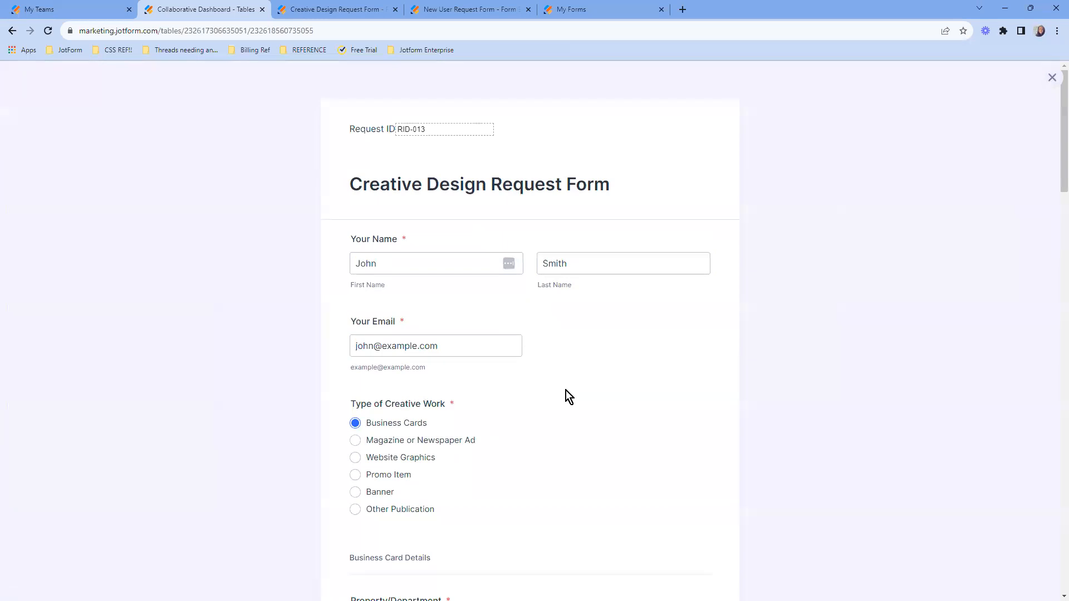
{"action": "left_click", "coordinate": [11, 32]}
{"action": "left_click", "coordinate": [11, 31]}
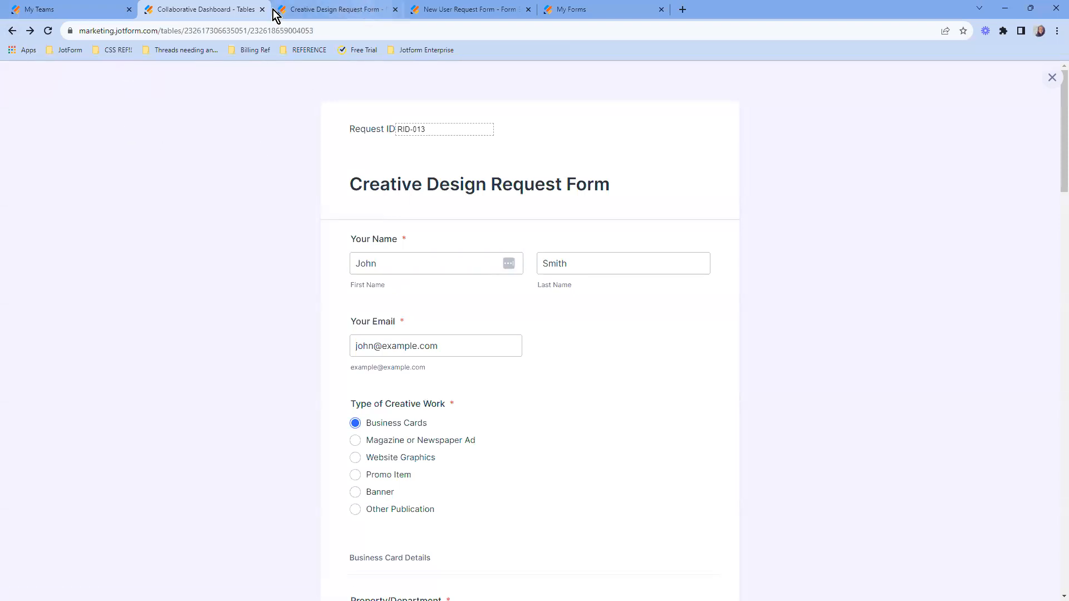
- Reopen the Collaborative Dashboard from the team workspace and add a blank entry to the Creative Design Request Form table
{"action": "left_click", "coordinate": [61, 8]}
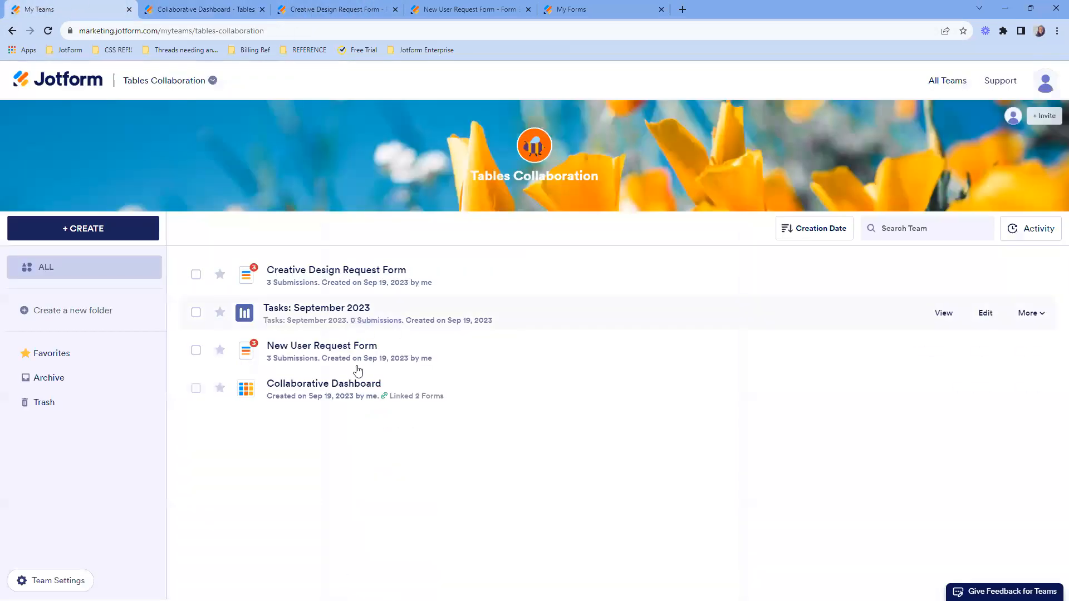
{"action": "left_click", "coordinate": [976, 396]}
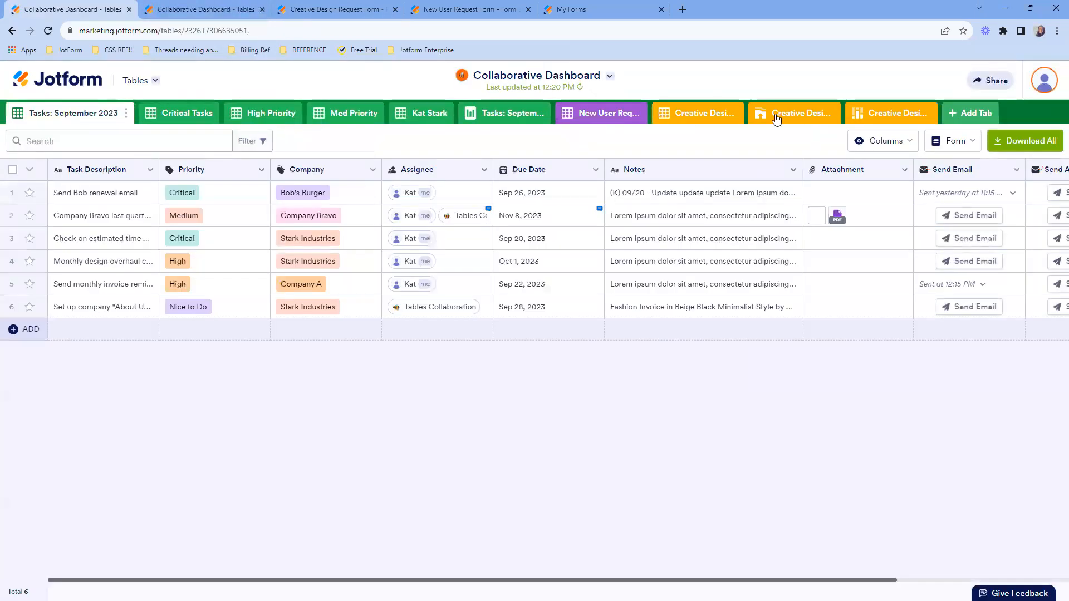
{"action": "left_click", "coordinate": [719, 119]}
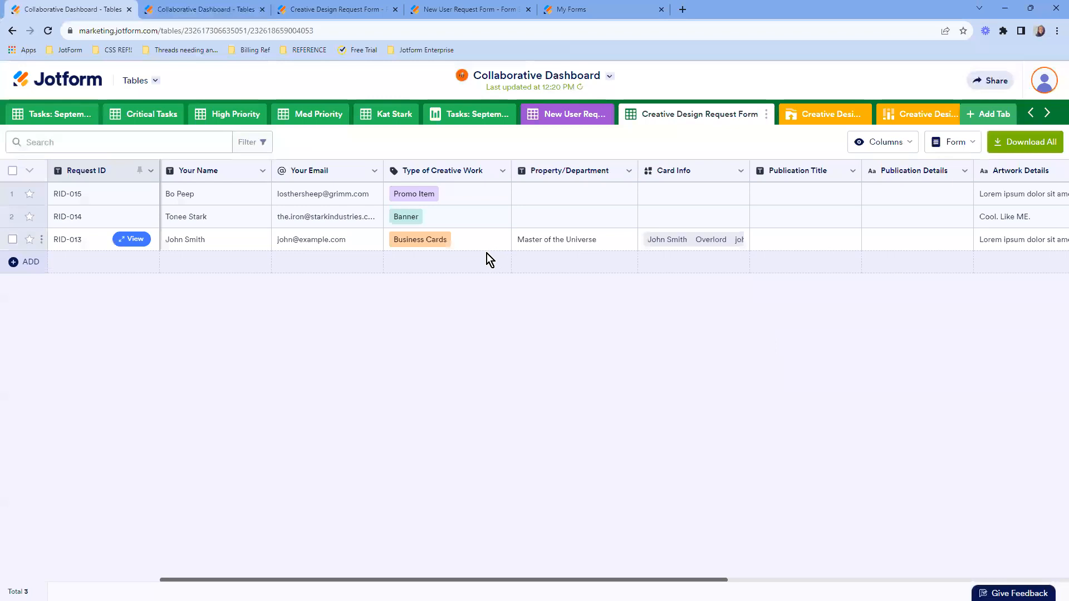
{"action": "left_click", "coordinate": [18, 262]}
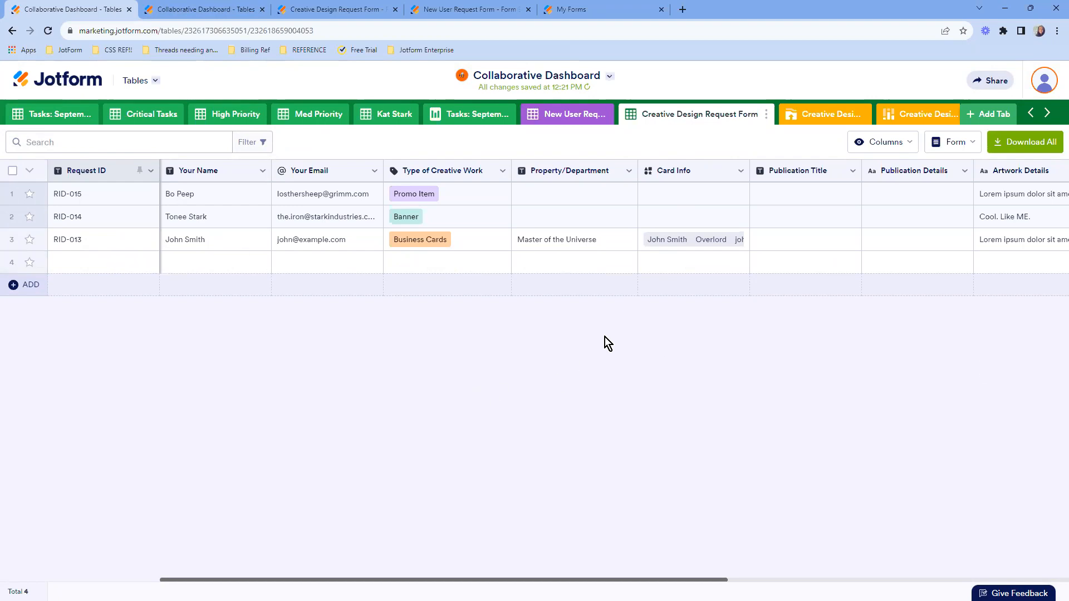
- Compare the Creative Design Request Form's folder and card views with its table, and check the table's show/hide column list
{"action": "left_click", "coordinate": [825, 111]}
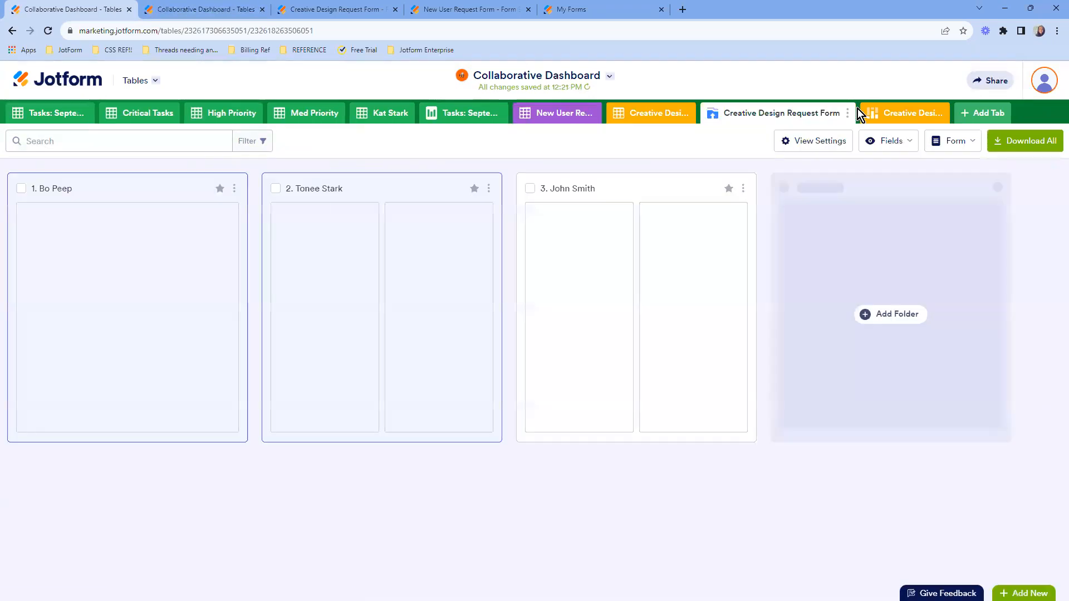
{"action": "left_click", "coordinate": [873, 113]}
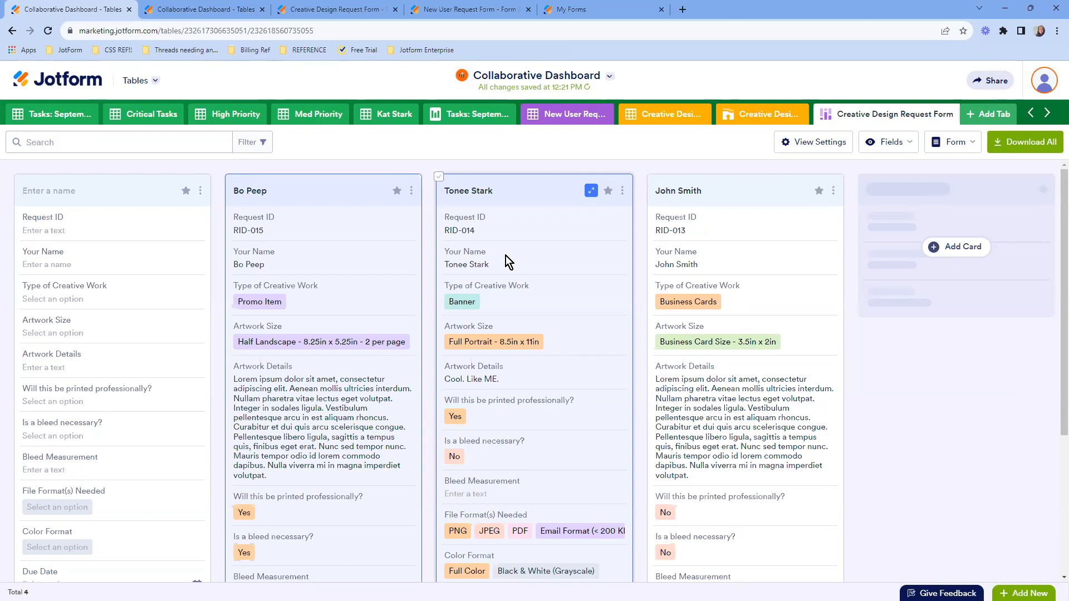
{"action": "left_click", "coordinate": [659, 121]}
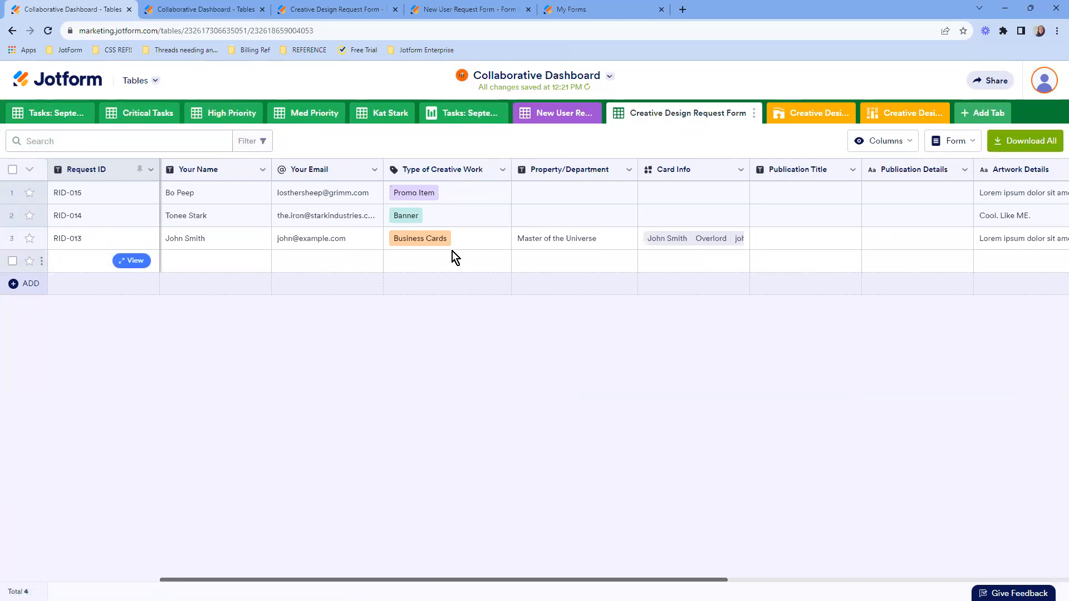
{"action": "left_click", "coordinate": [901, 115]}
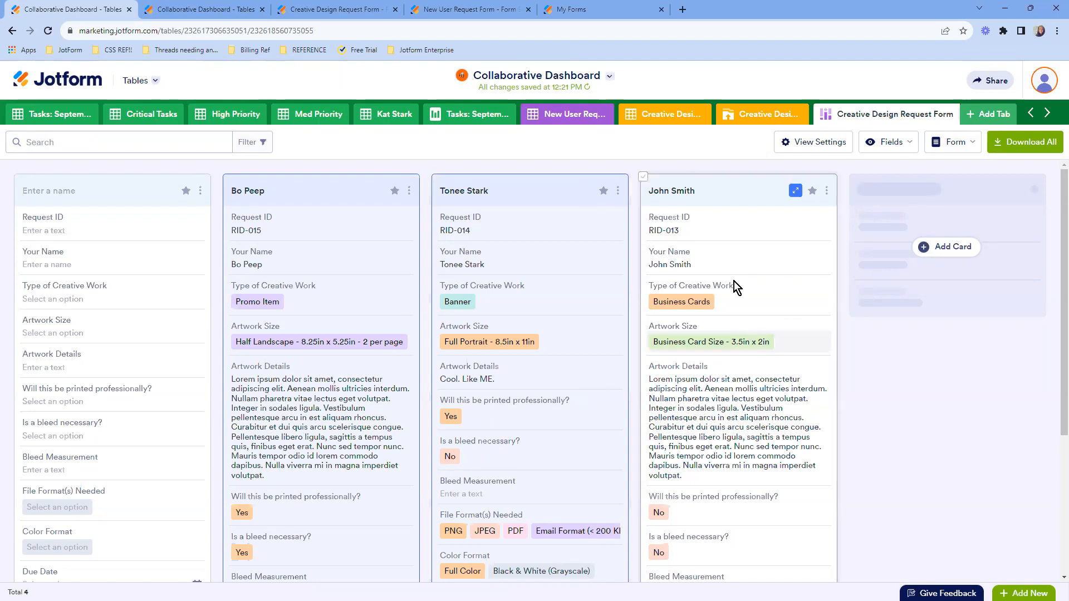
{"action": "left_click", "coordinate": [684, 113]}
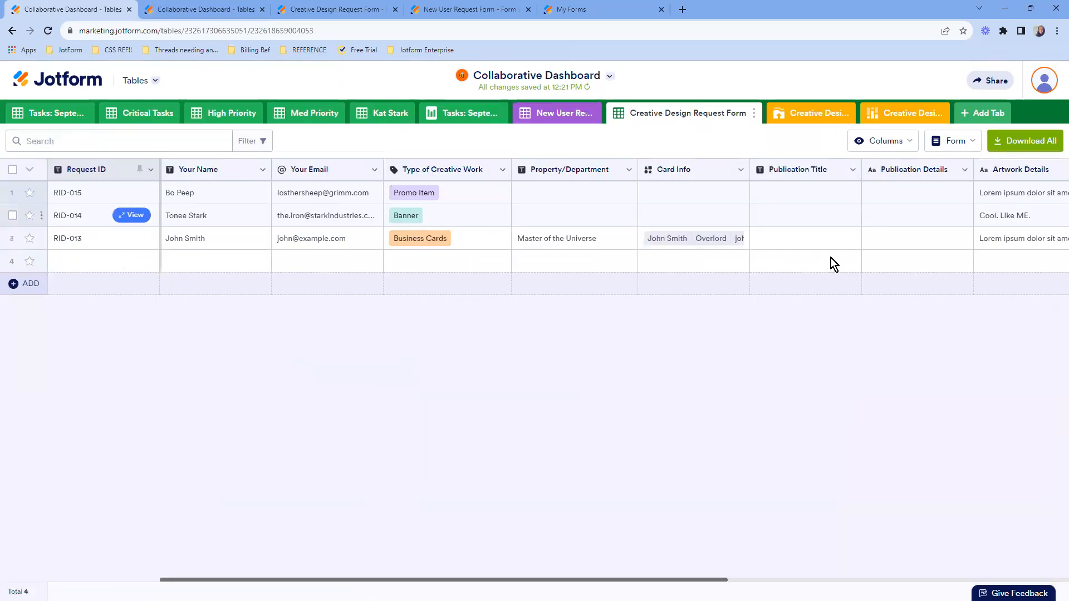
{"action": "left_click", "coordinate": [890, 142]}
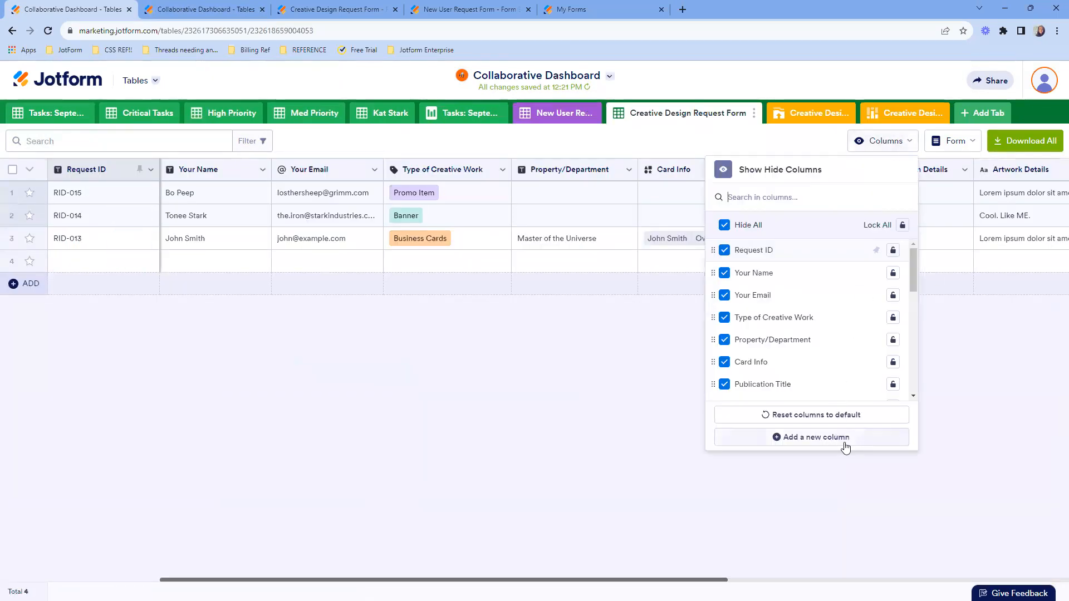
{"action": "left_click", "coordinate": [656, 381]}
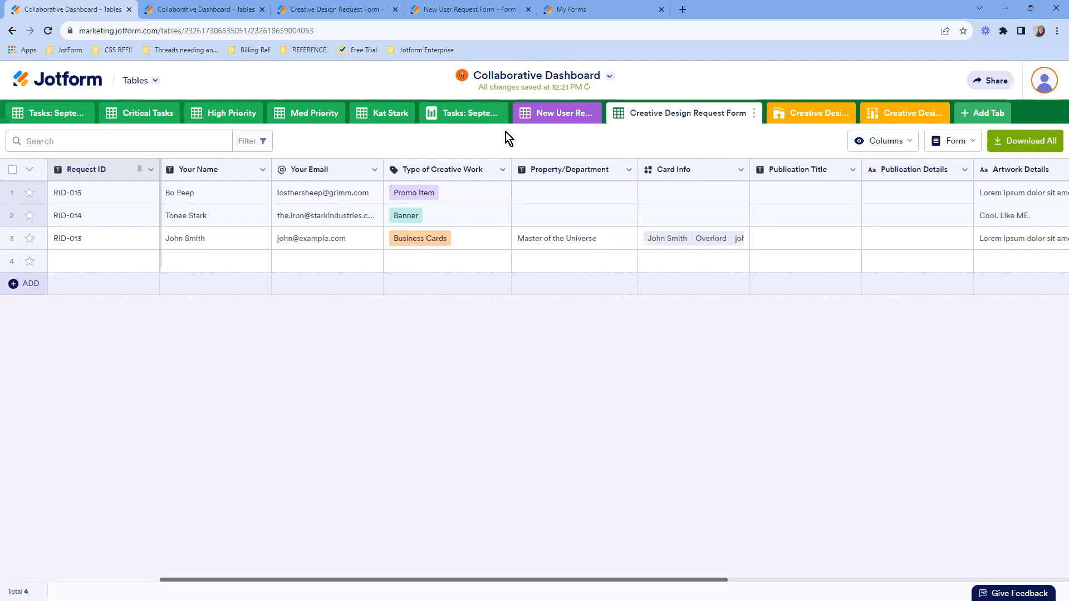
- Return to Tasks: September 2023, open the team workspace in a new browser tab, and bring up the team member invitation options
{"action": "left_click", "coordinate": [64, 119]}
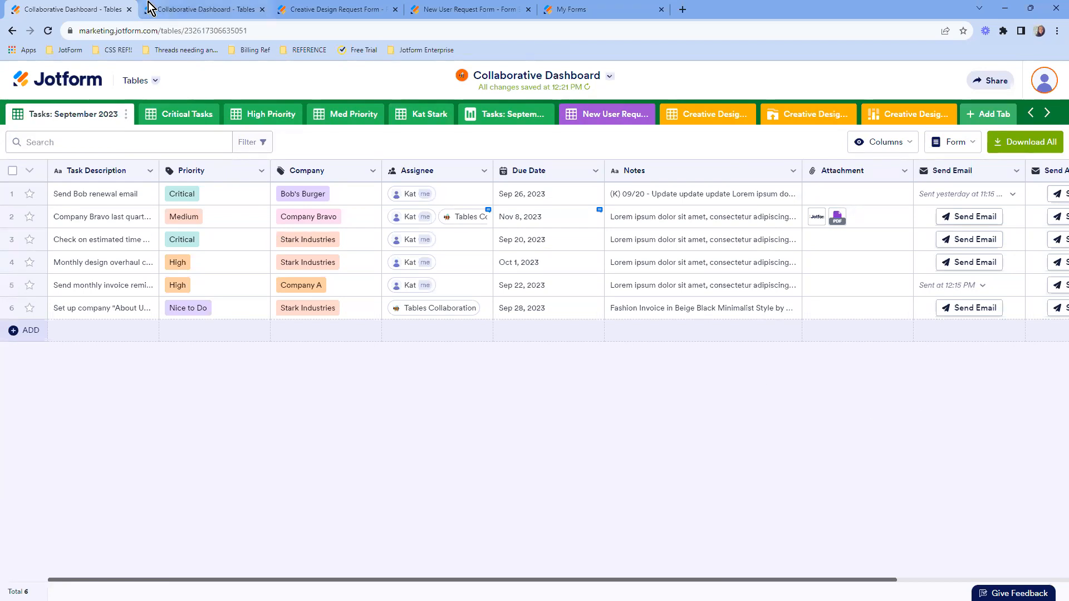
{"action": "left_click", "coordinate": [155, 81]}
{"action": "right_click", "coordinate": [162, 266]}
{"action": "left_click", "coordinate": [231, 275]}
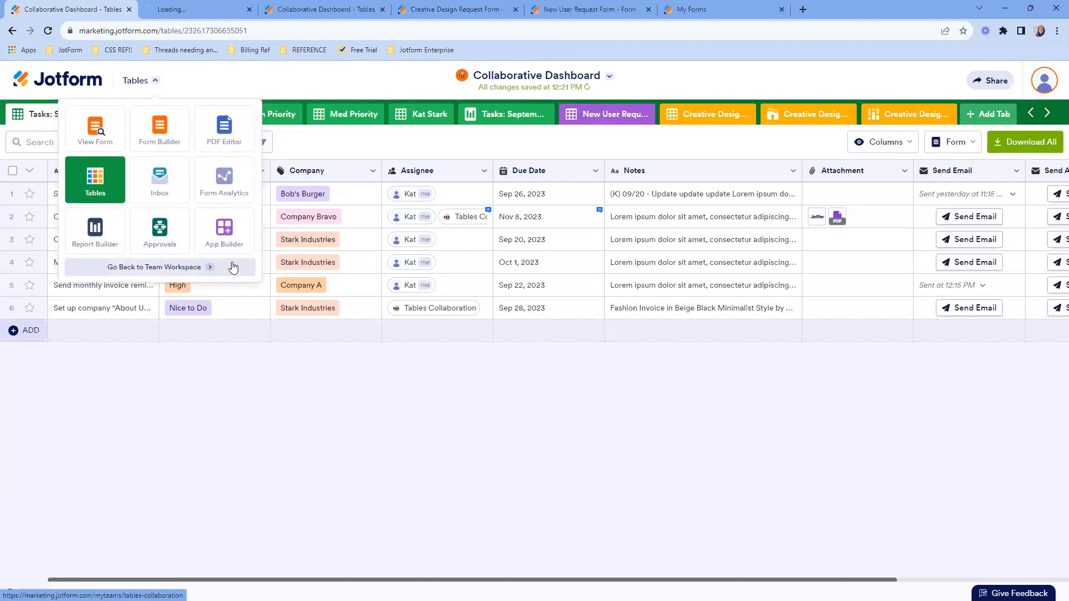
{"action": "left_click", "coordinate": [206, 8]}
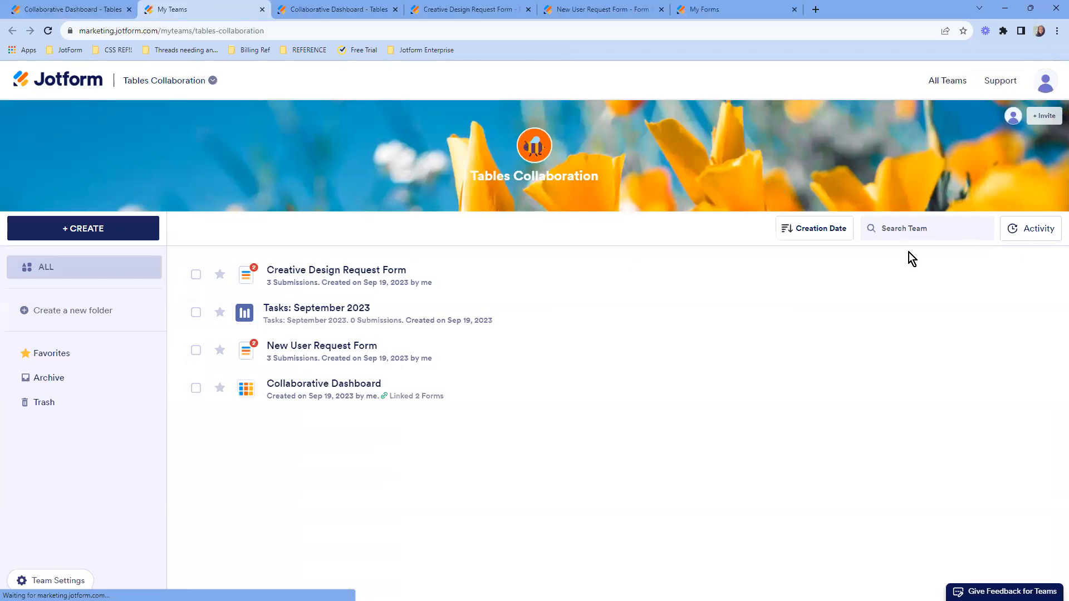
{"action": "left_click", "coordinate": [1039, 116]}
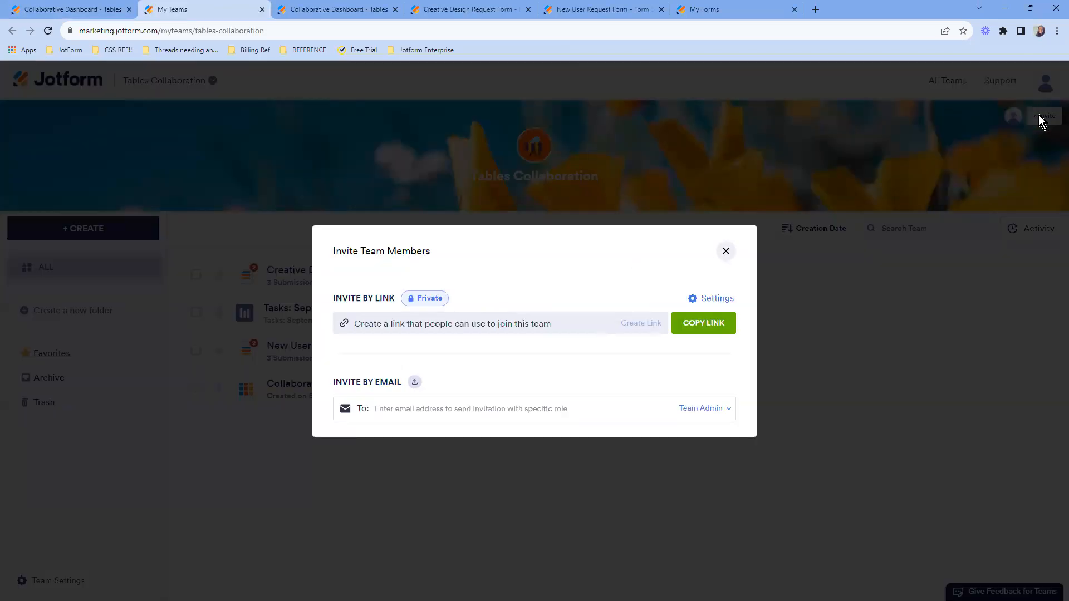
- Review the roles available for email invitations to the team, and close the team workspace to return to the Collaborative Dashboard
{"action": "left_click", "coordinate": [712, 410]}
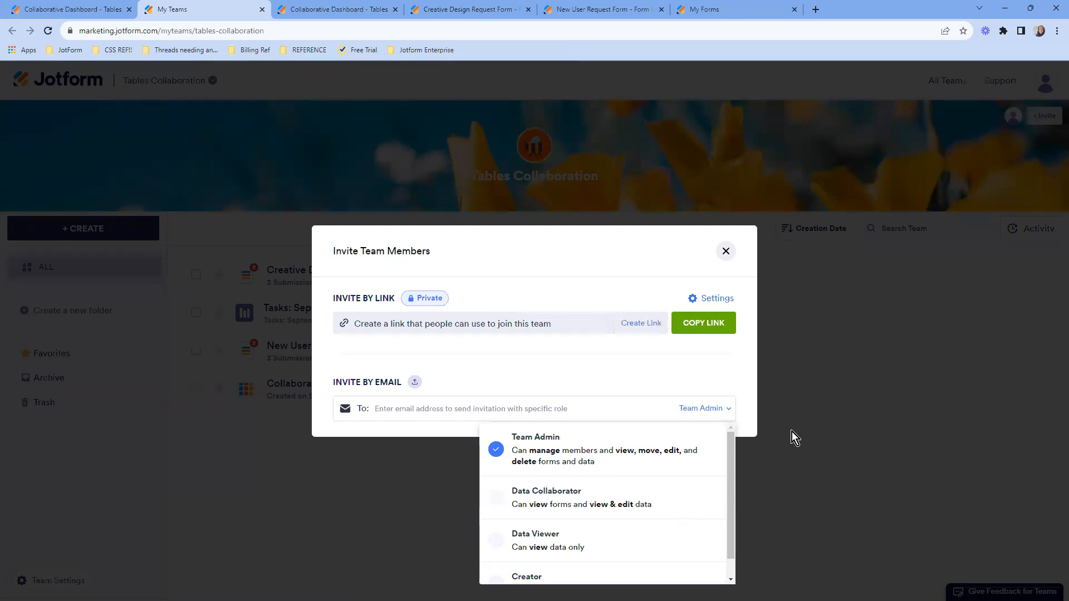
{"action": "left_click", "coordinate": [807, 412]}
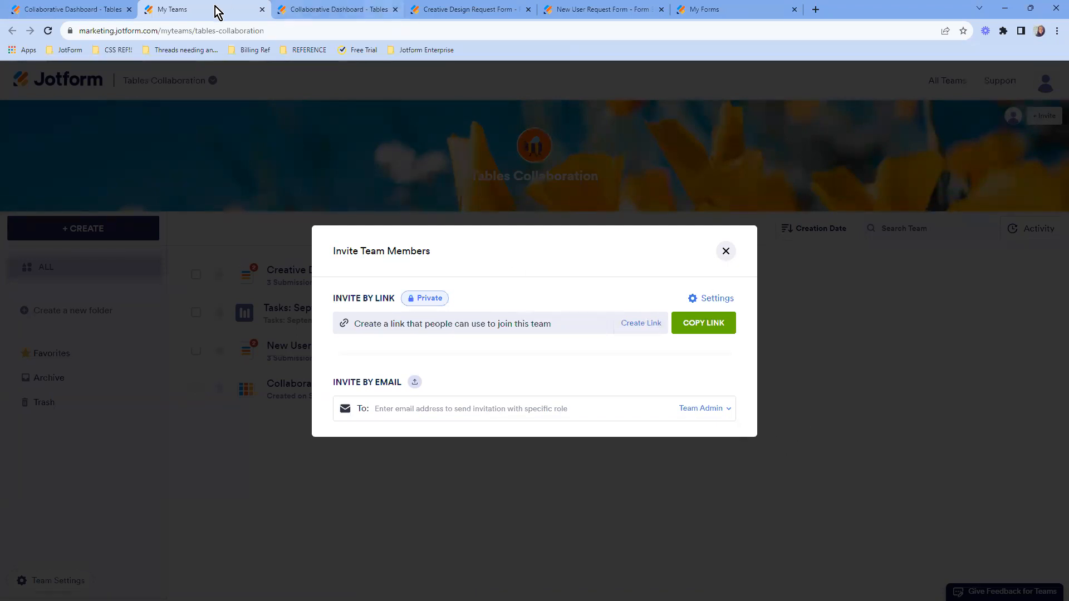
{"action": "left_click", "coordinate": [262, 10]}
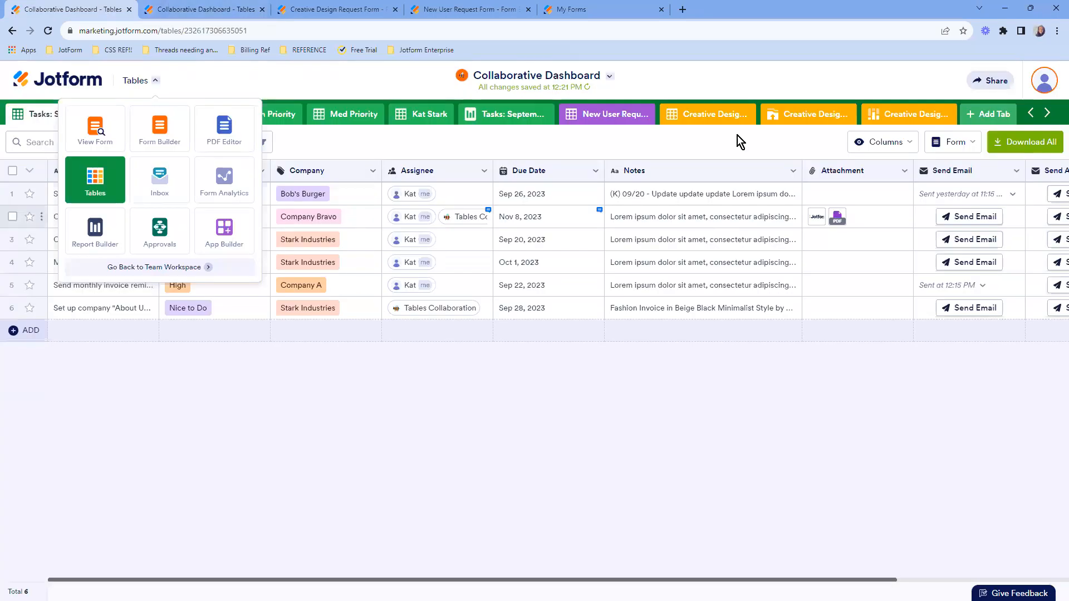
- Open the dashboard's share settings and compare the Company Access, Public Table and Private Table privacy options
{"action": "left_click", "coordinate": [996, 82]}
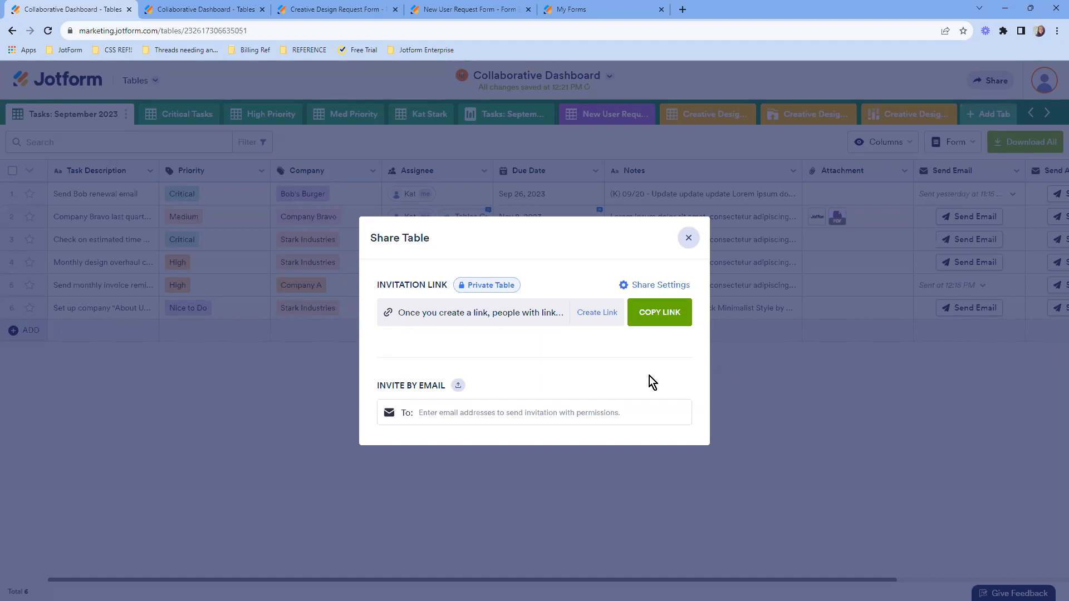
{"action": "left_click", "coordinate": [652, 285]}
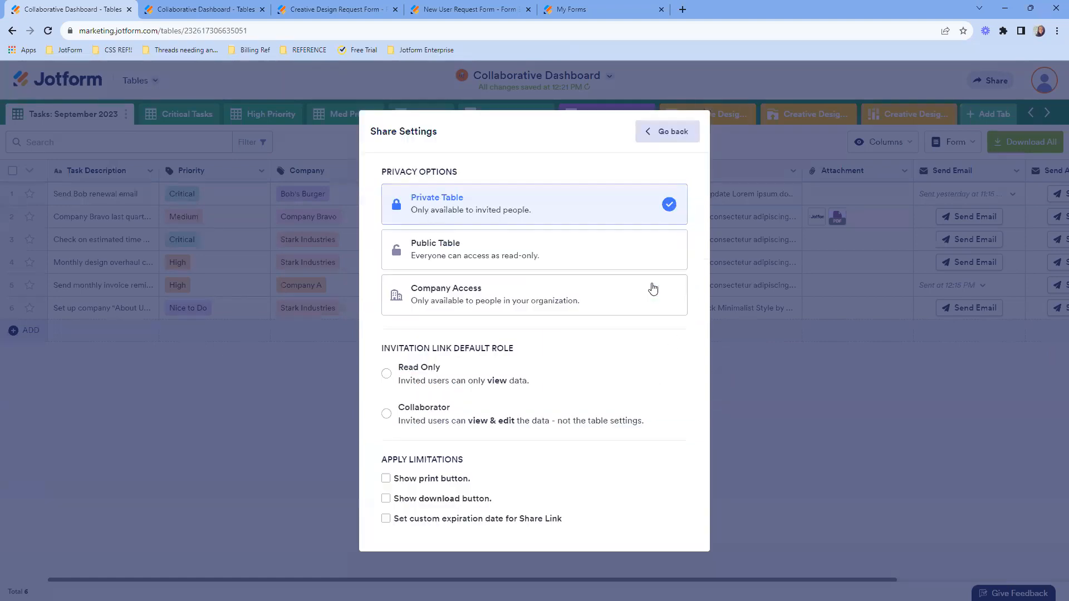
{"action": "left_click", "coordinate": [525, 304]}
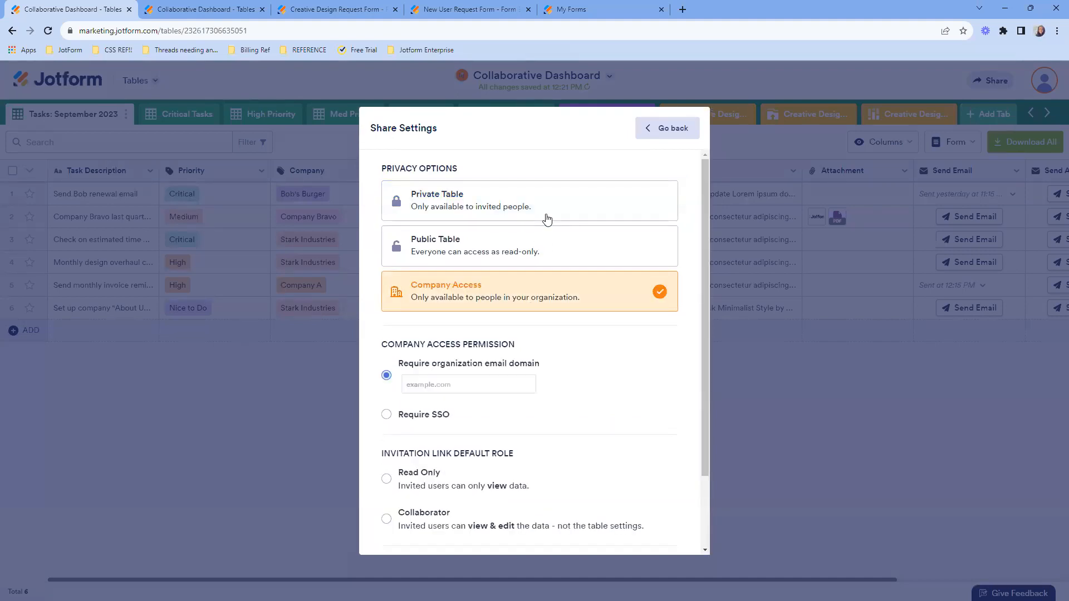
{"action": "left_click", "coordinate": [518, 242]}
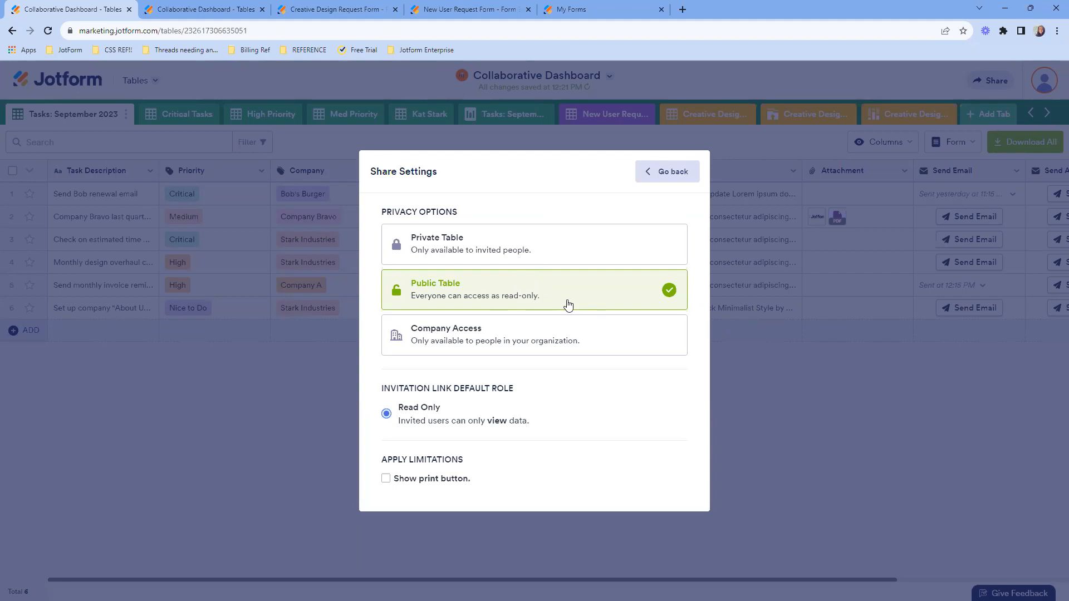
{"action": "left_click", "coordinate": [604, 257]}
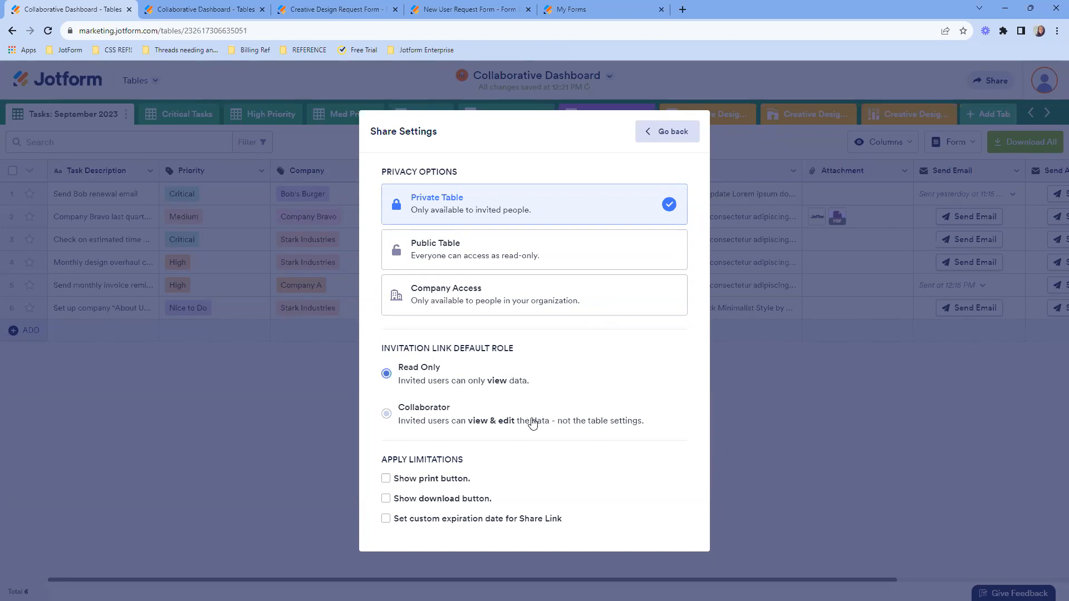
- Set the invitation link's default role to Collaborator, choose Company Access privacy, and review its permission options
{"action": "left_click", "coordinate": [424, 416]}
{"action": "left_click", "coordinate": [500, 285]}
{"action": "scroll", "coordinate": [498, 289], "scroll_direction": "down", "scroll_amount": 2}
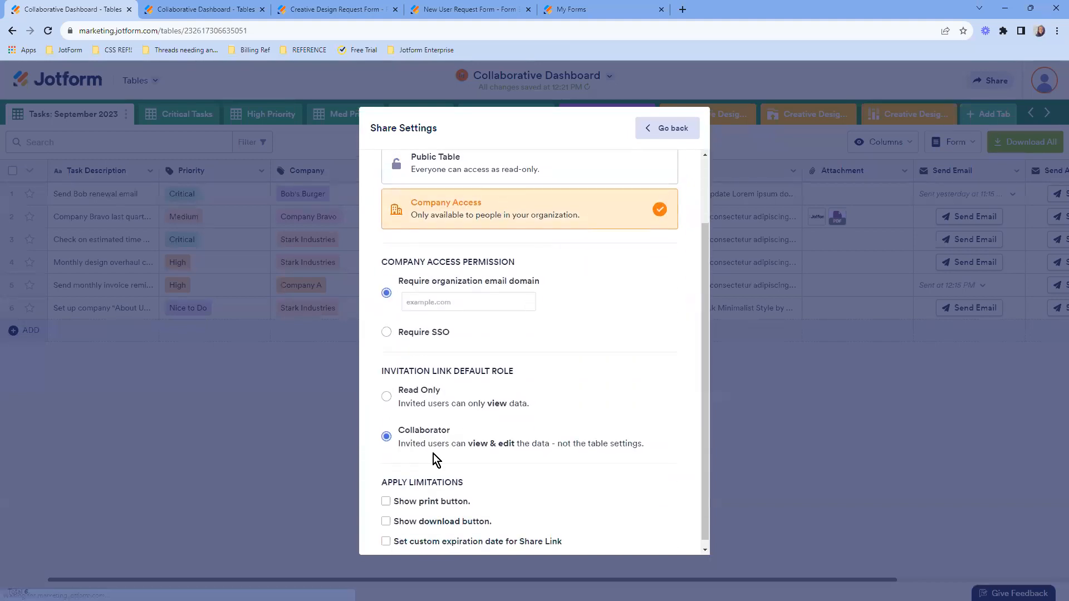
{"action": "scroll", "coordinate": [497, 428], "scroll_direction": "up", "scroll_amount": 2}
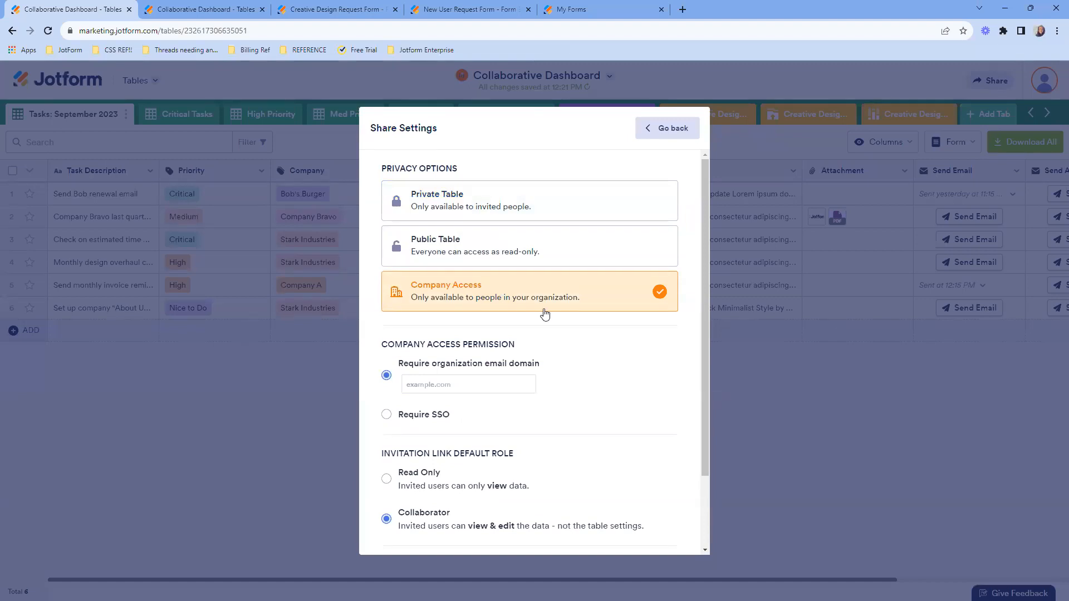
{"action": "scroll", "coordinate": [582, 393], "scroll_direction": "down", "scroll_amount": 2}
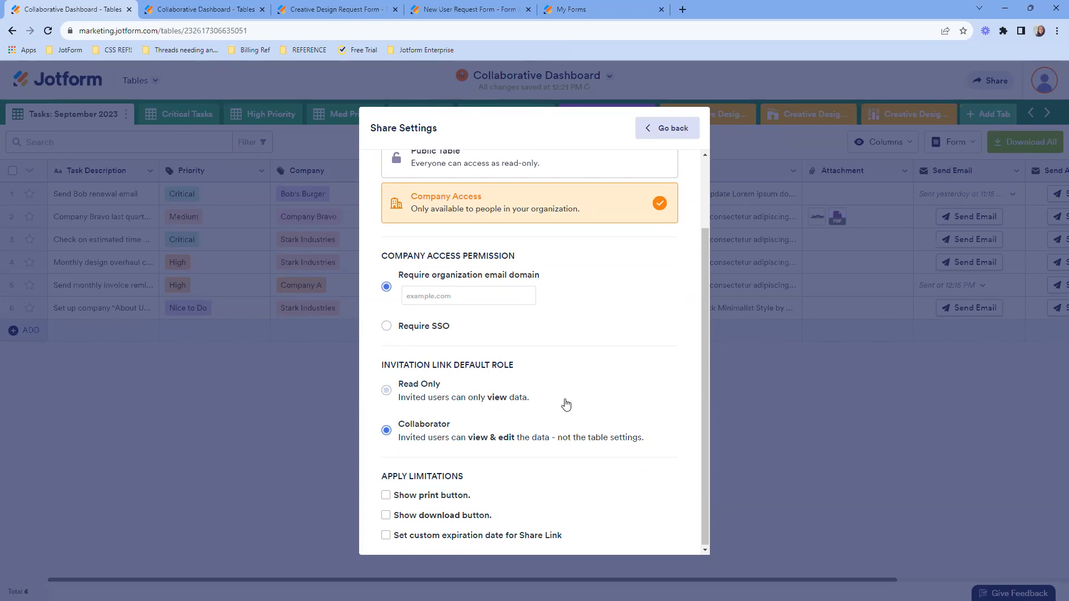
- Allow people using the share link to see the print and download buttons
{"action": "left_click", "coordinate": [451, 497]}
{"action": "left_click", "coordinate": [451, 516]}
{"action": "scroll", "coordinate": [544, 439], "scroll_direction": "up", "scroll_amount": 2}
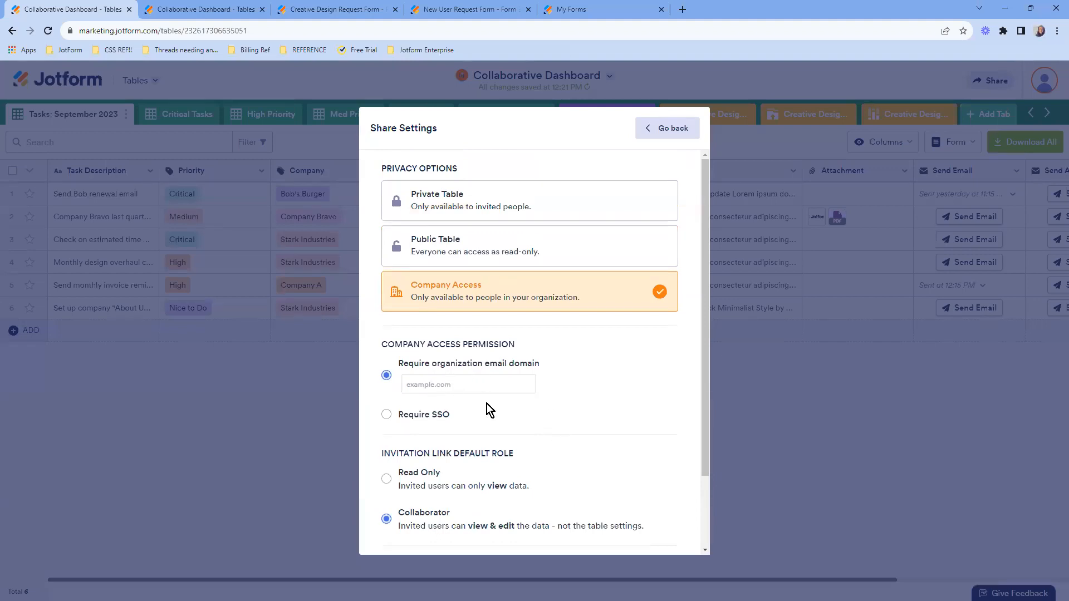
- Switch the privacy option to Private Table and back to Company Access, and leave the table's sharing options
{"action": "left_click", "coordinate": [501, 195]}
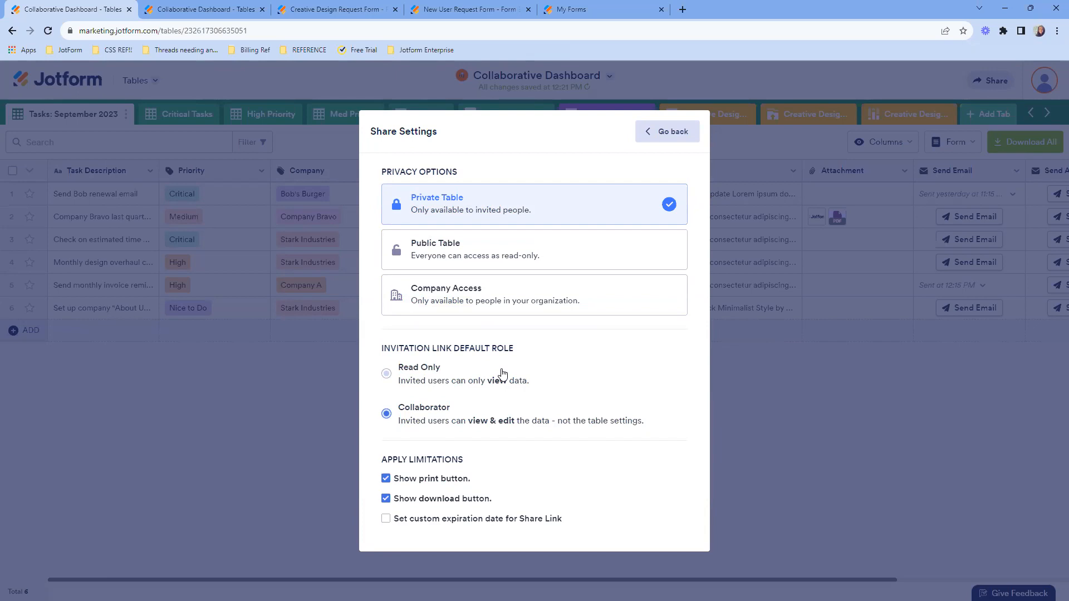
{"action": "left_click", "coordinate": [528, 305]}
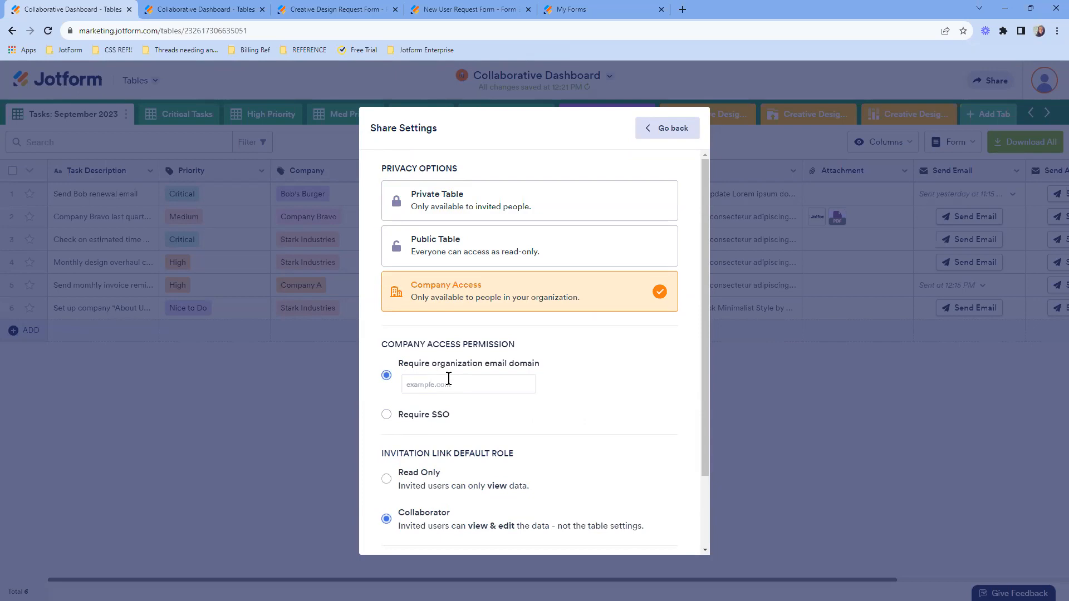
{"action": "left_click", "coordinate": [654, 137]}
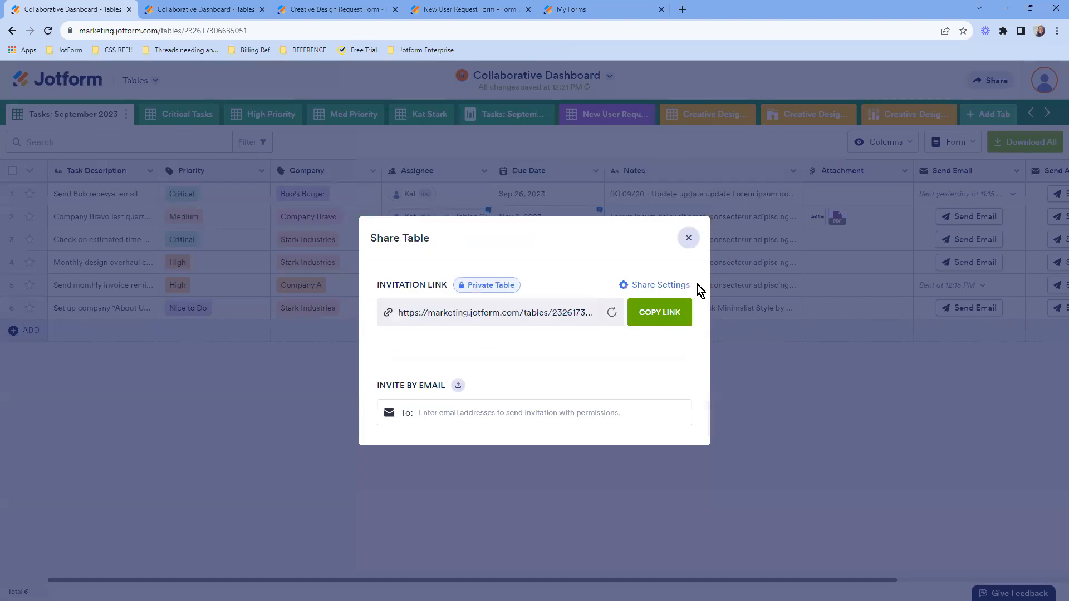
{"action": "left_click", "coordinate": [689, 238]}
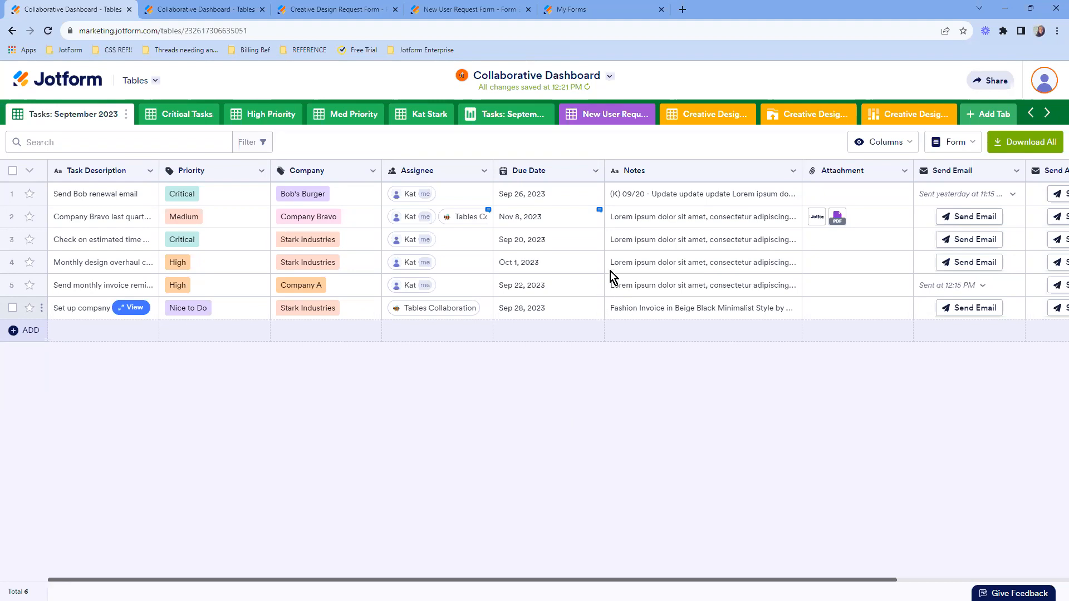
- View the tasks filtered by medium priority, and return to the full Tasks: September 2023 table
{"action": "left_click", "coordinate": [357, 115]}
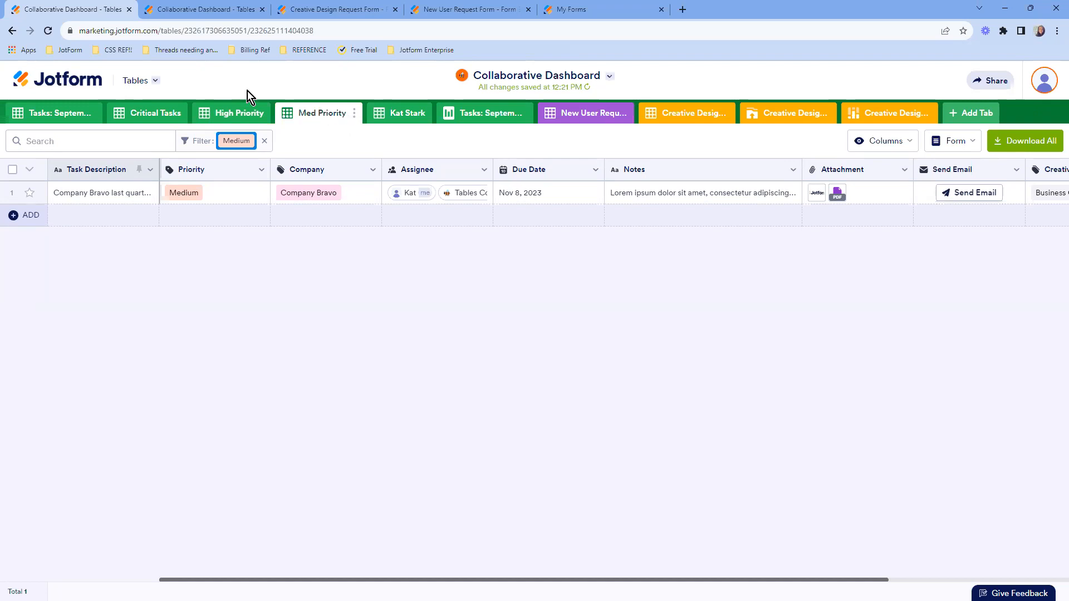
{"action": "left_click", "coordinate": [54, 114]}
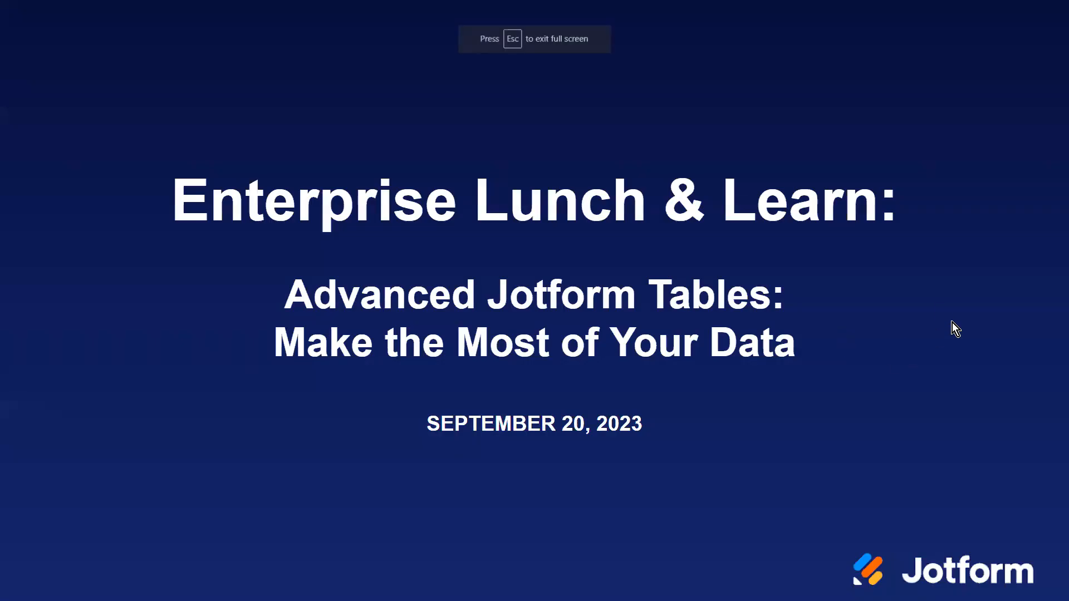
{"action": "key", "text": "End"}
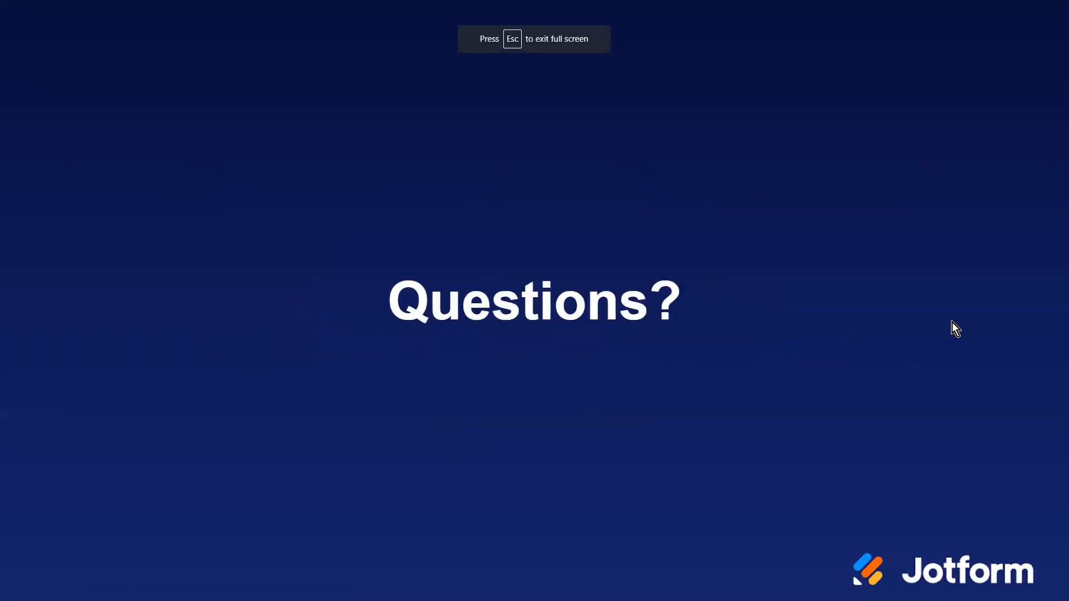